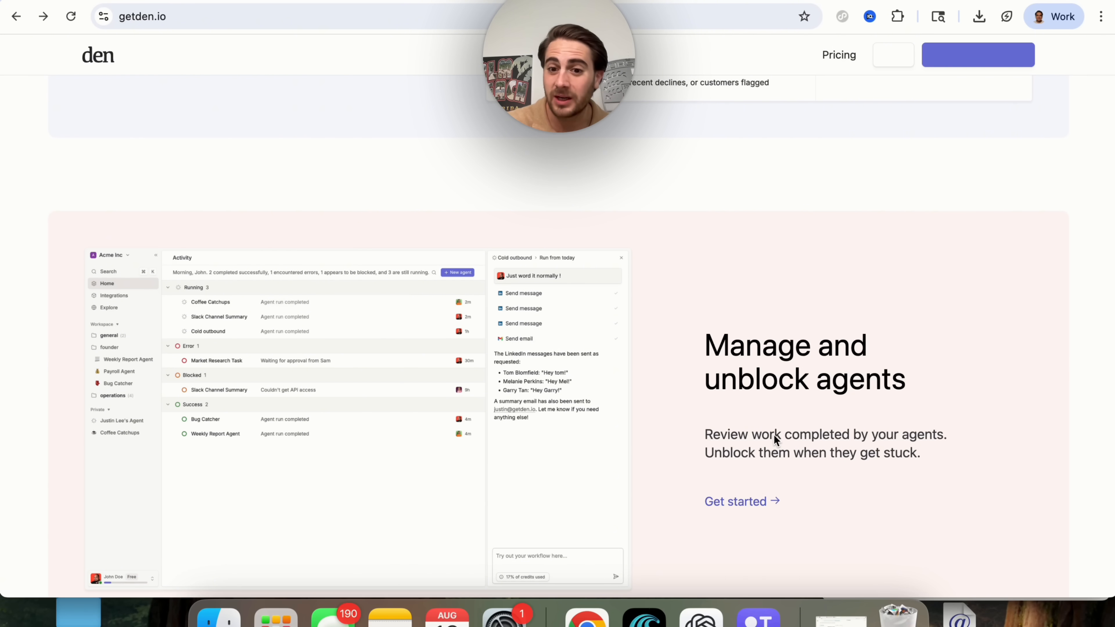
# Scroll the getden.io homepage past 'Manage and unblock agents' to the 'Automate anything, with zero code' section.
pyautogui.scroll(-10, 750, 429)
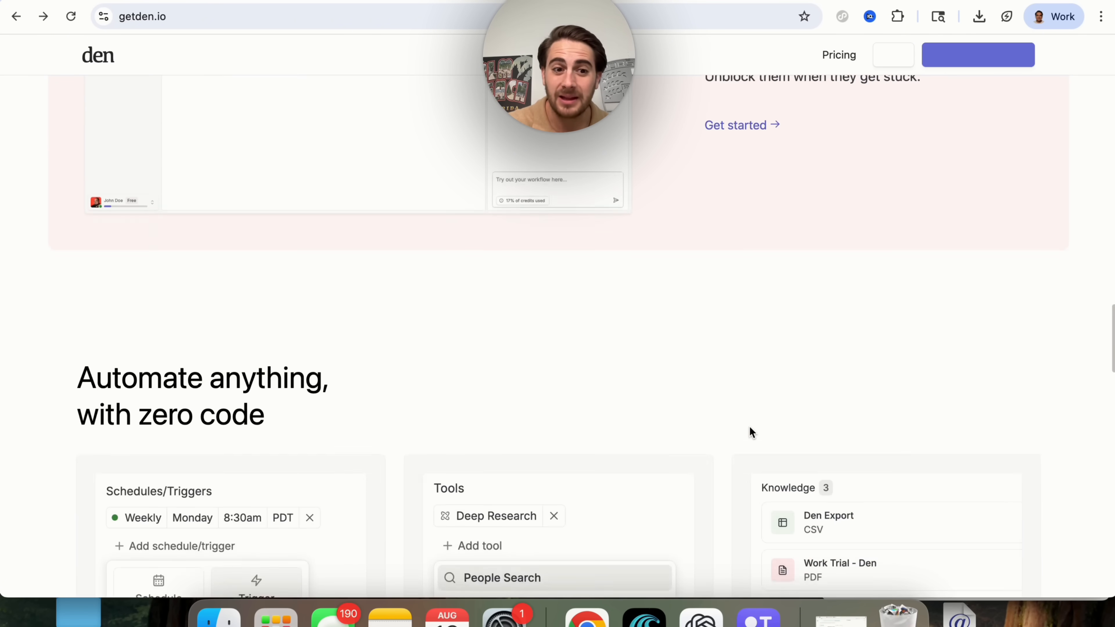
pyautogui.scroll(-3, 750, 428)
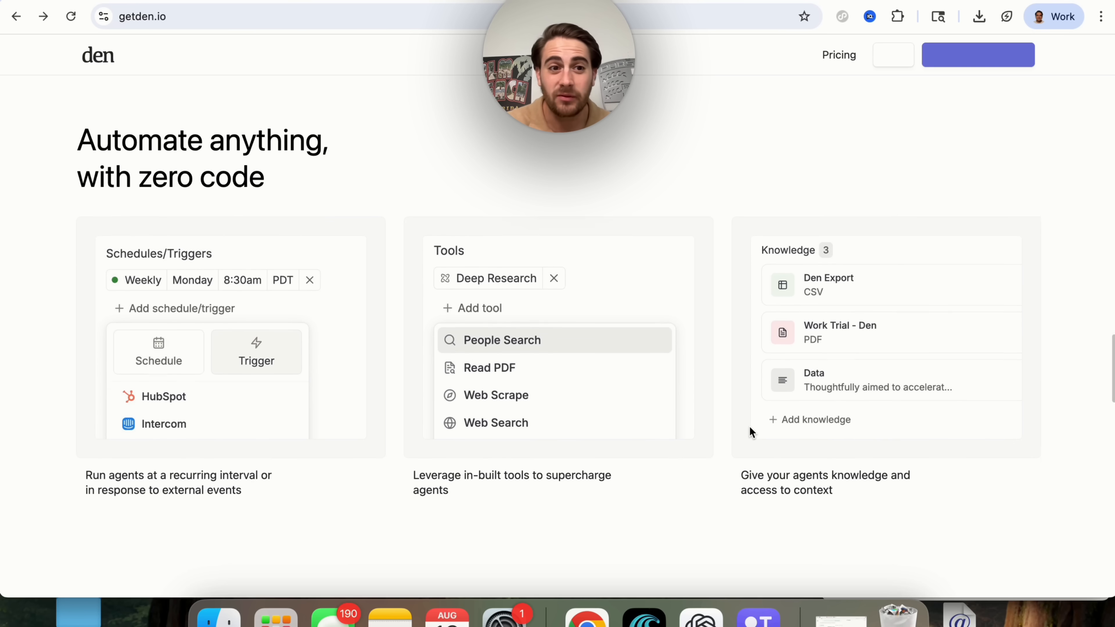
pyautogui.scroll(-2, 577, 385)
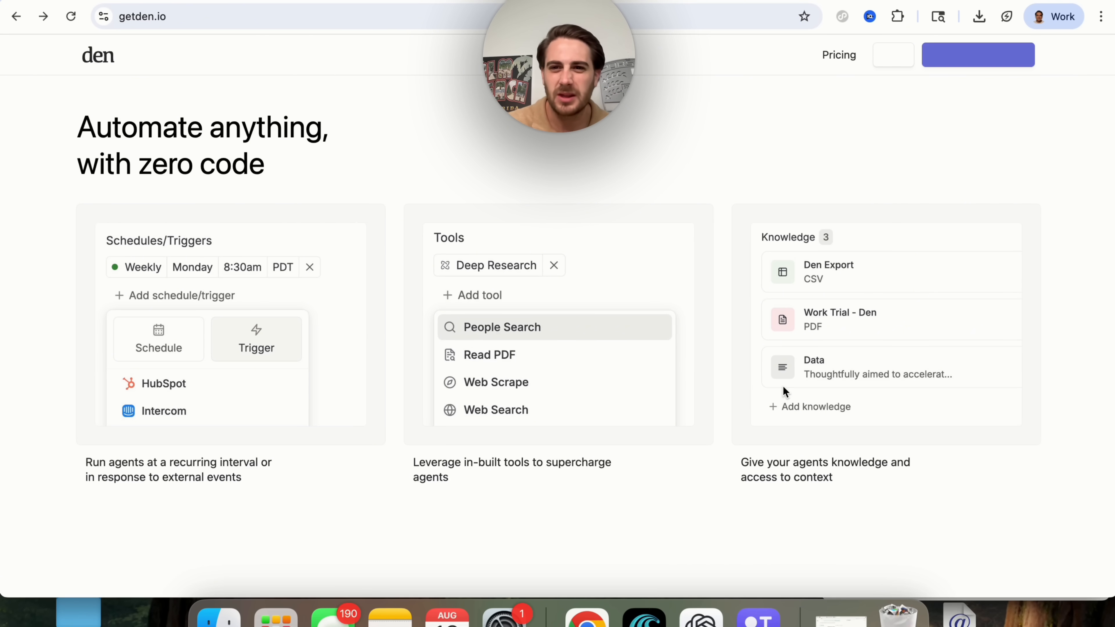
pyautogui.scroll(3, 802, 301)
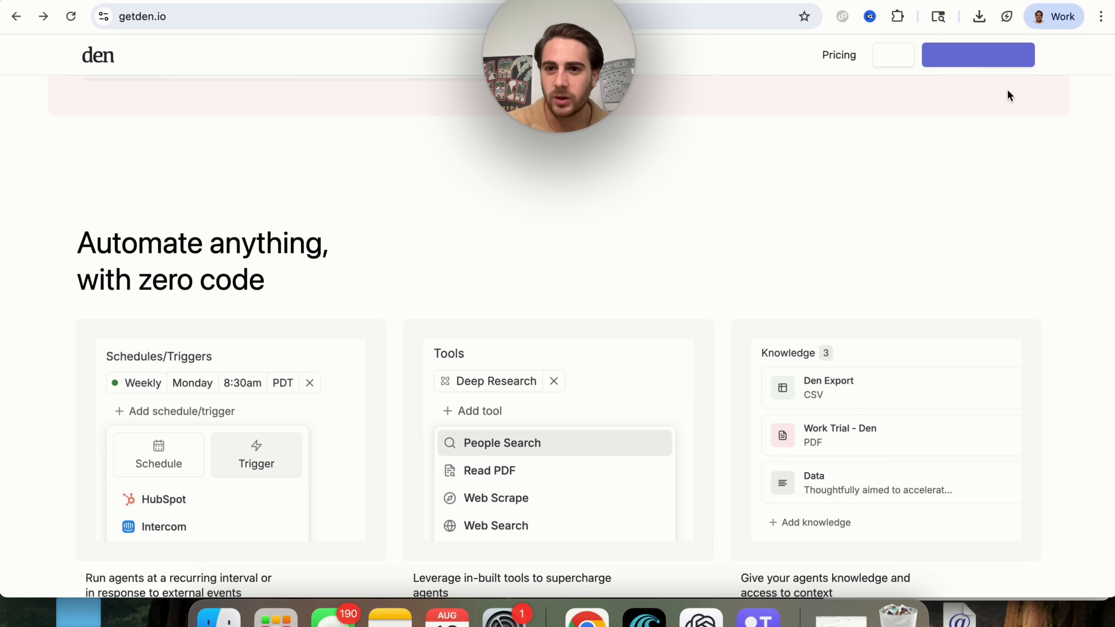
# Enter the Den app and open the Integrations page from Home.
pyautogui.click(960, 63)
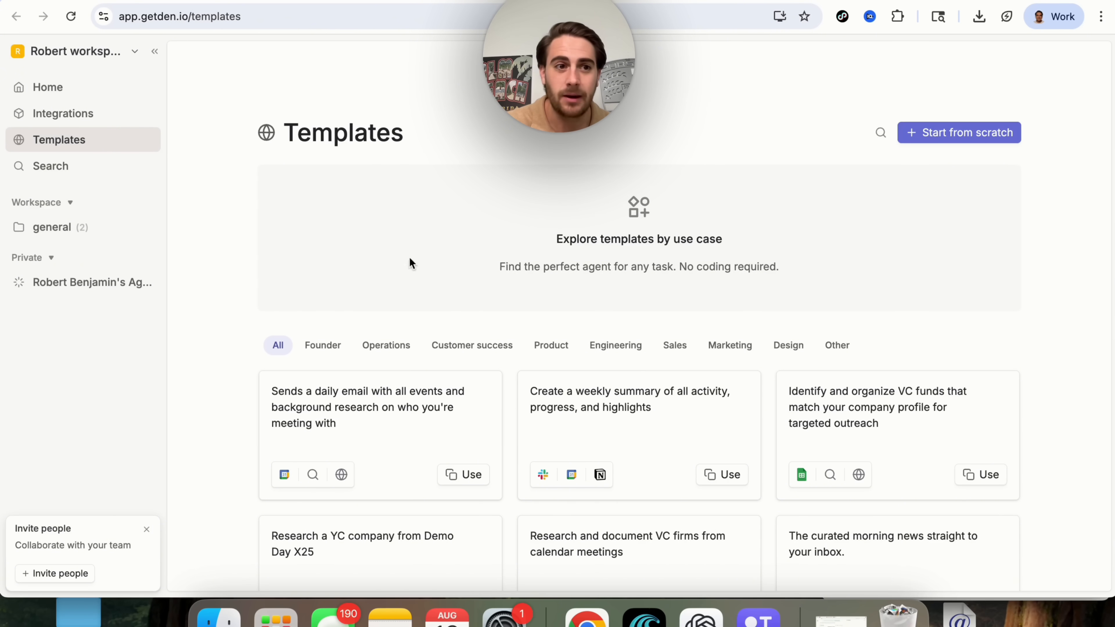
pyautogui.click(95, 93)
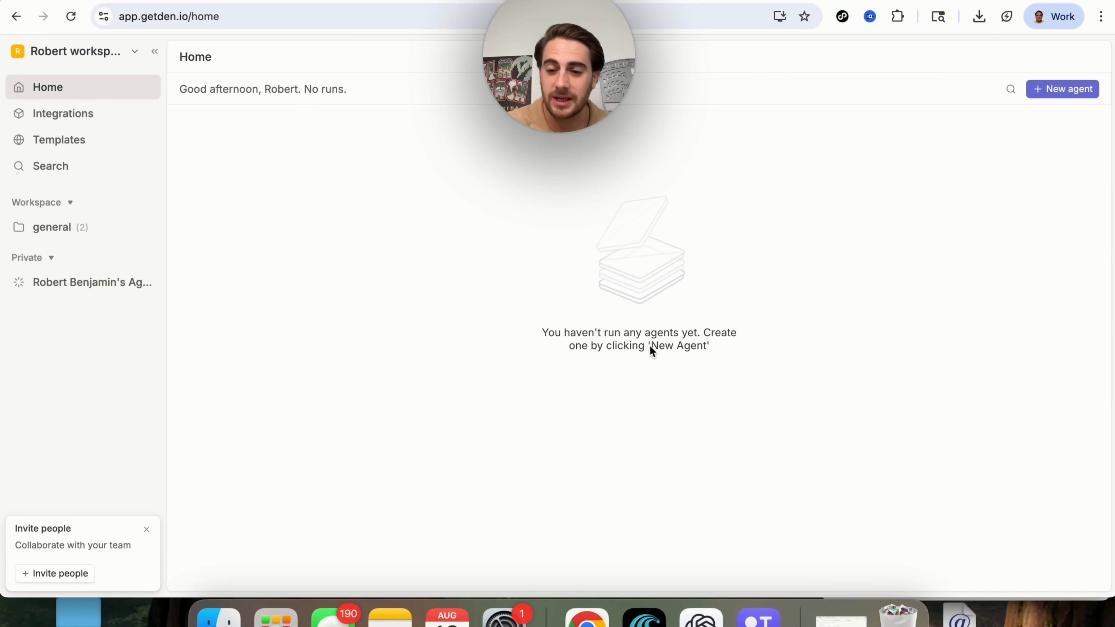
pyautogui.click(94, 114)
# Browse the integrations list, search it for 'invideo', and expand the general folder's agents.
pyautogui.scroll(-15, 341, 342)
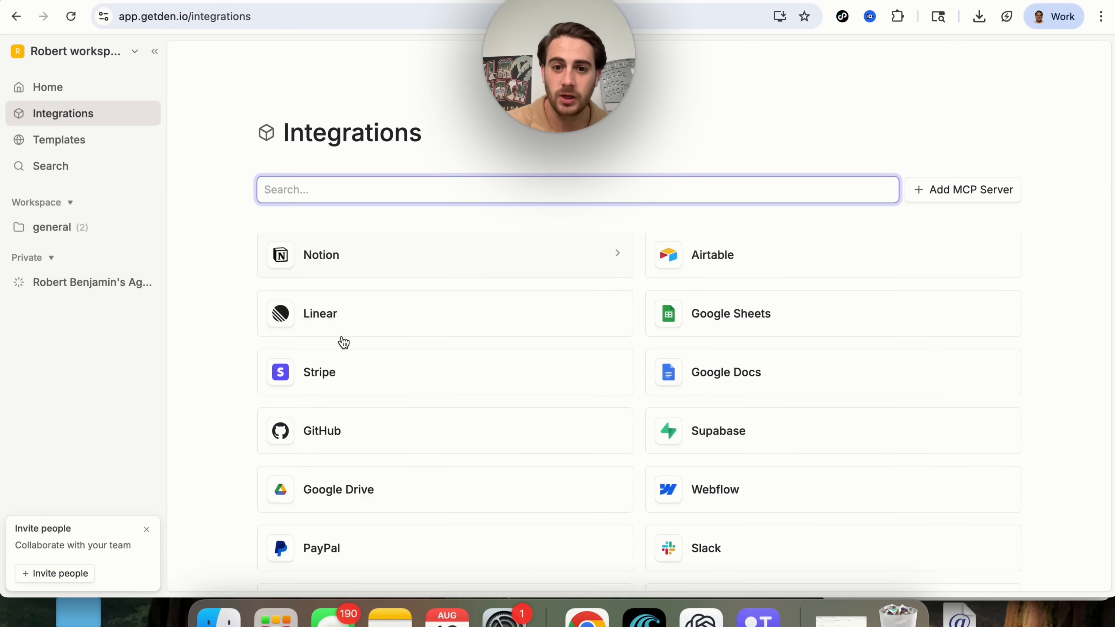
pyautogui.scroll(-3, 342, 340)
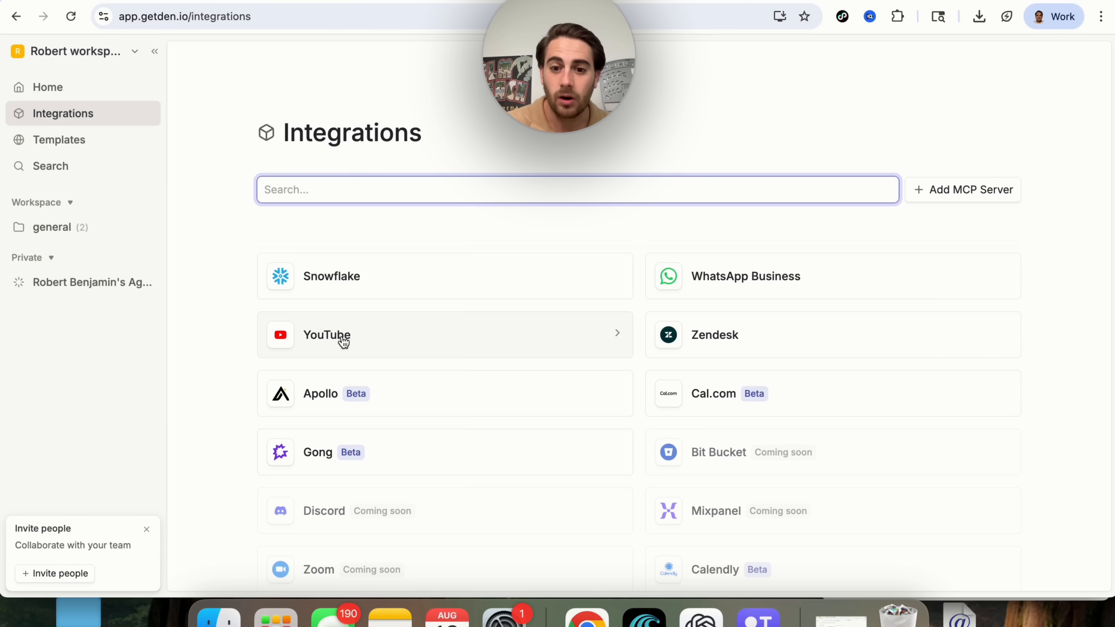
pyautogui.scroll(20, 343, 342)
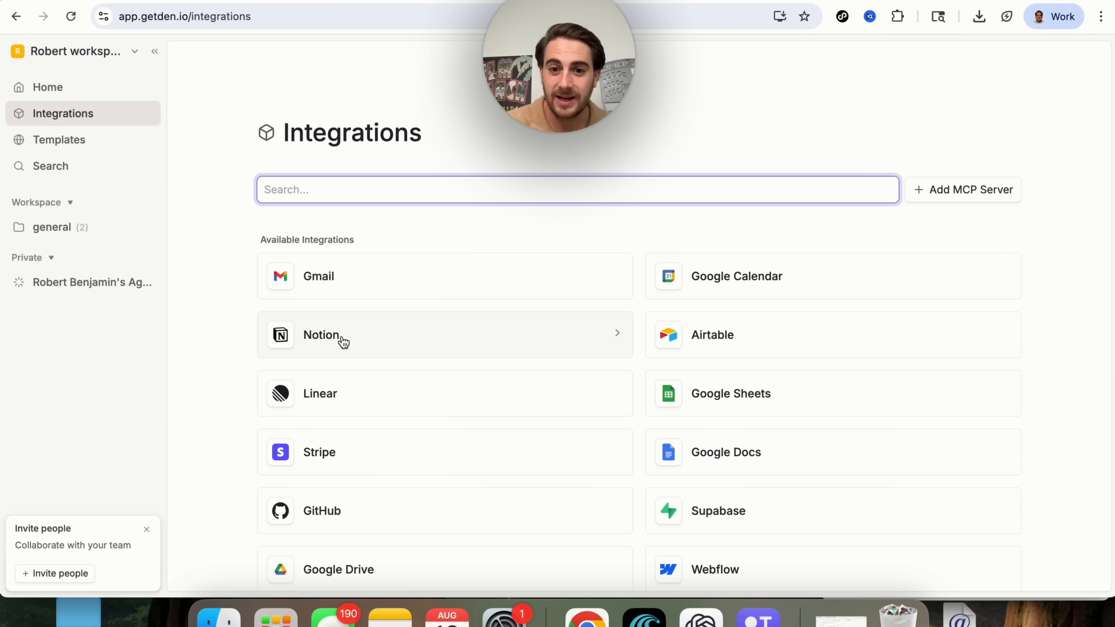
pyautogui.scroll(-1, 342, 339)
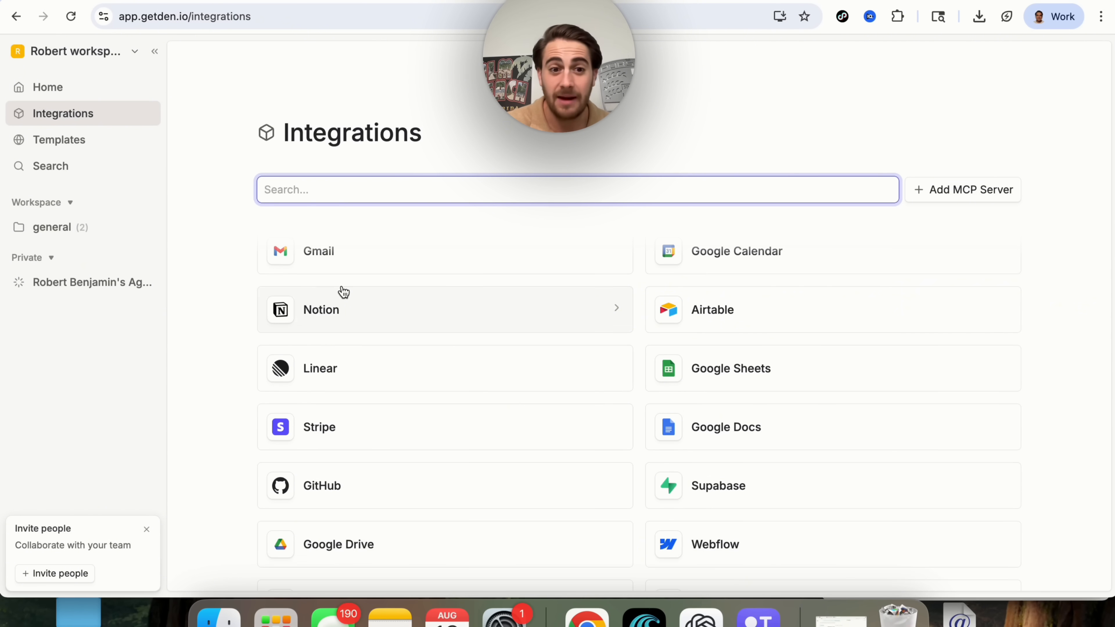
pyautogui.scroll(-1, 342, 289)
pyautogui.scroll(2, 342, 289)
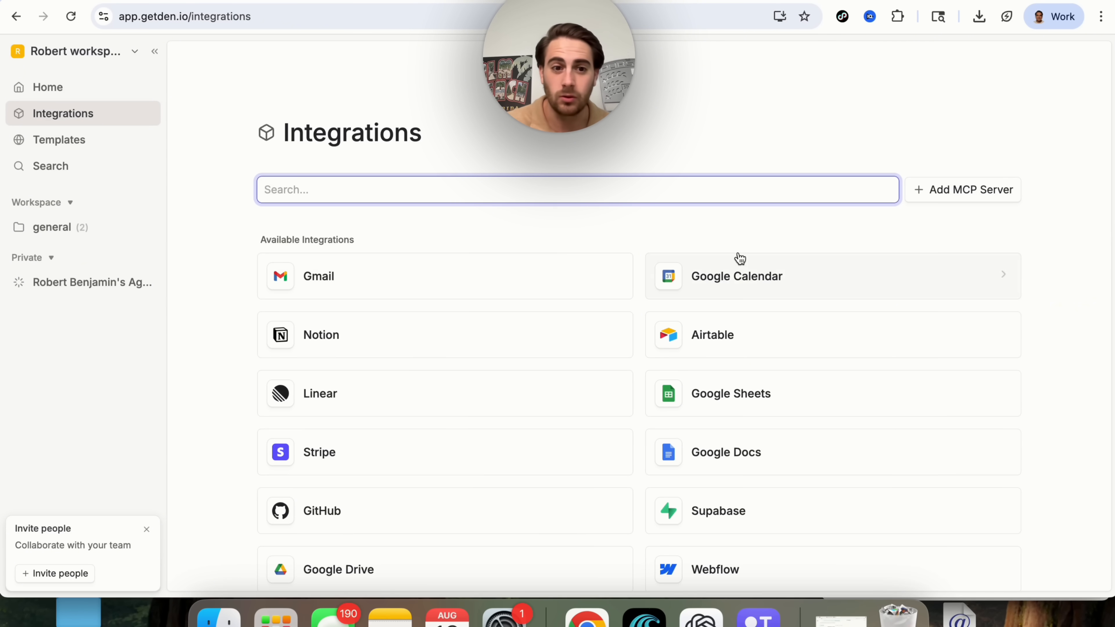
pyautogui.scroll(-1, 466, 346)
pyautogui.scroll(-4, 466, 346)
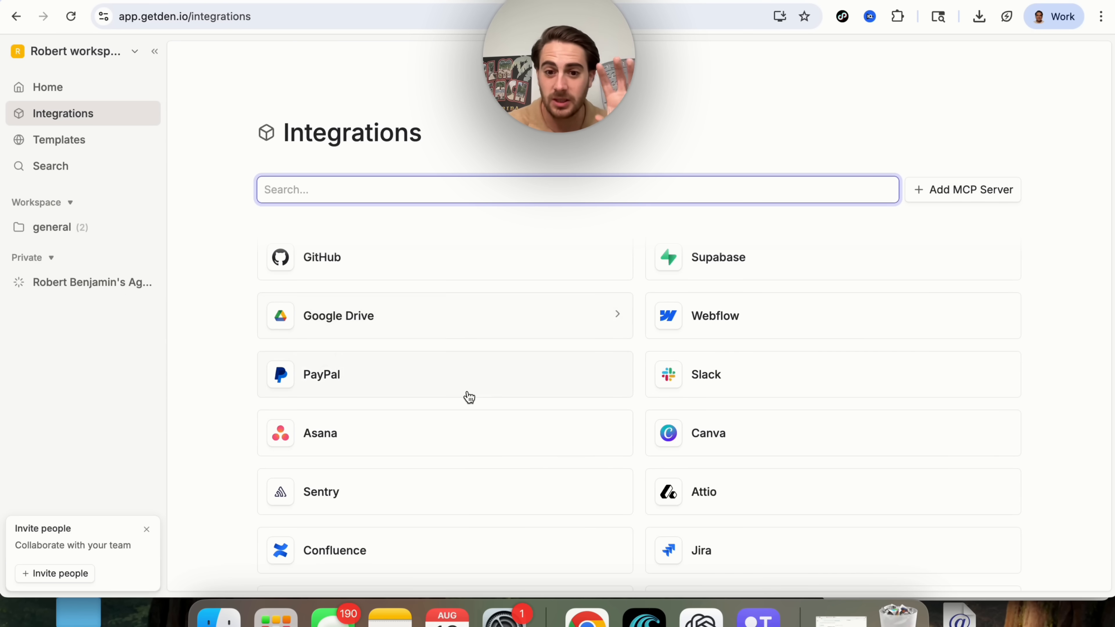
pyautogui.scroll(-6, 470, 399)
pyautogui.scroll(-2, 470, 401)
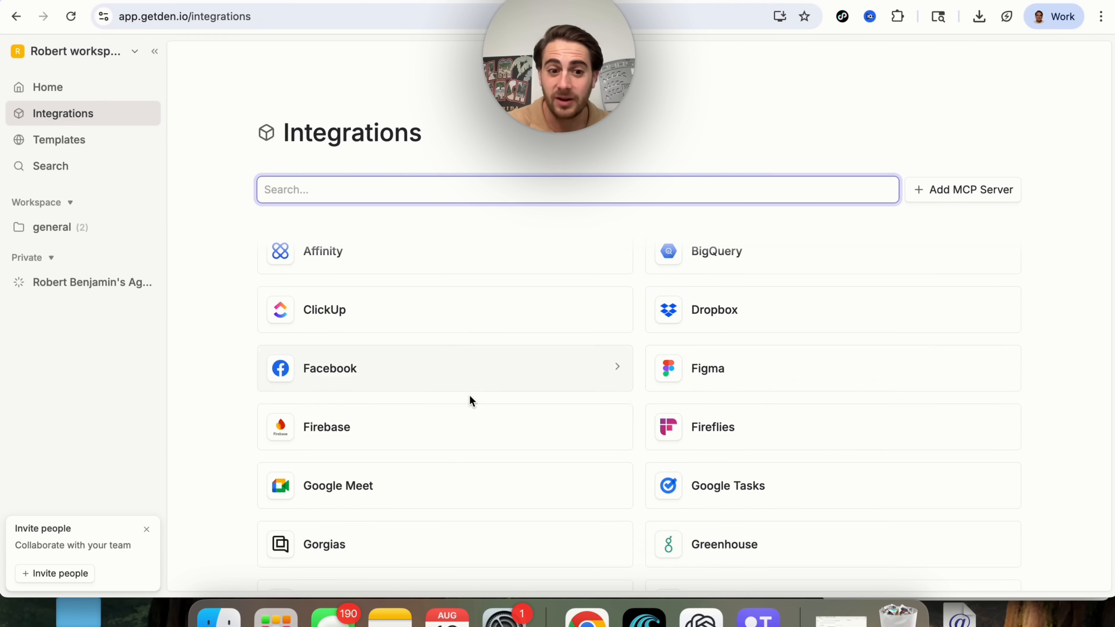
pyautogui.write('invideo')
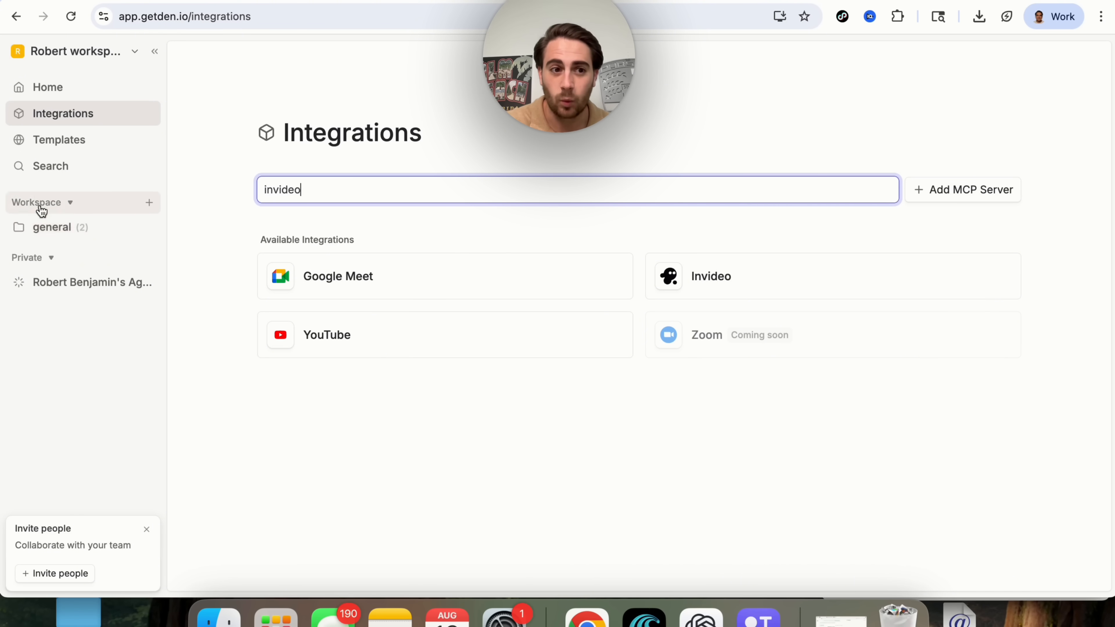
pyautogui.click(20, 227)
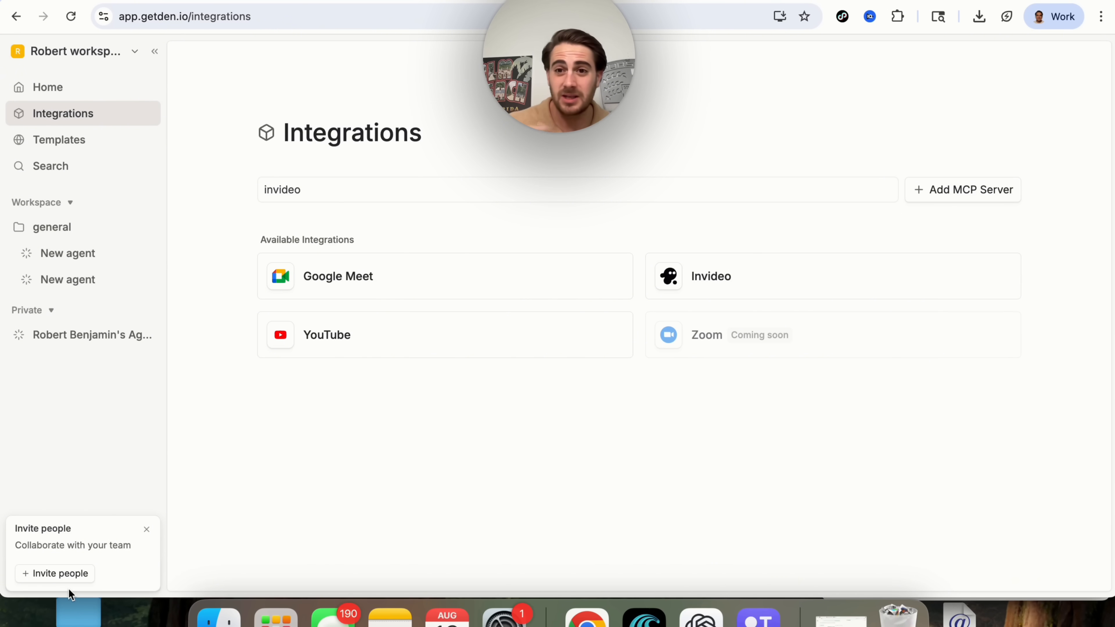
# Create a new agent from Home and rename it 'Blog post Agents'.
pyautogui.click(39, 93)
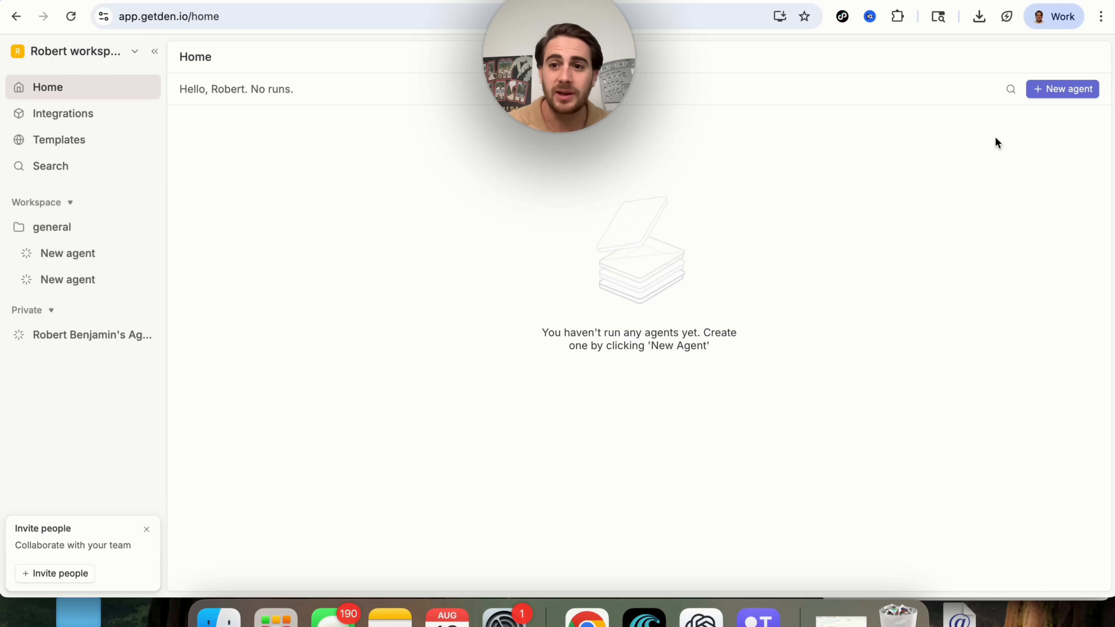
pyautogui.click(1073, 91)
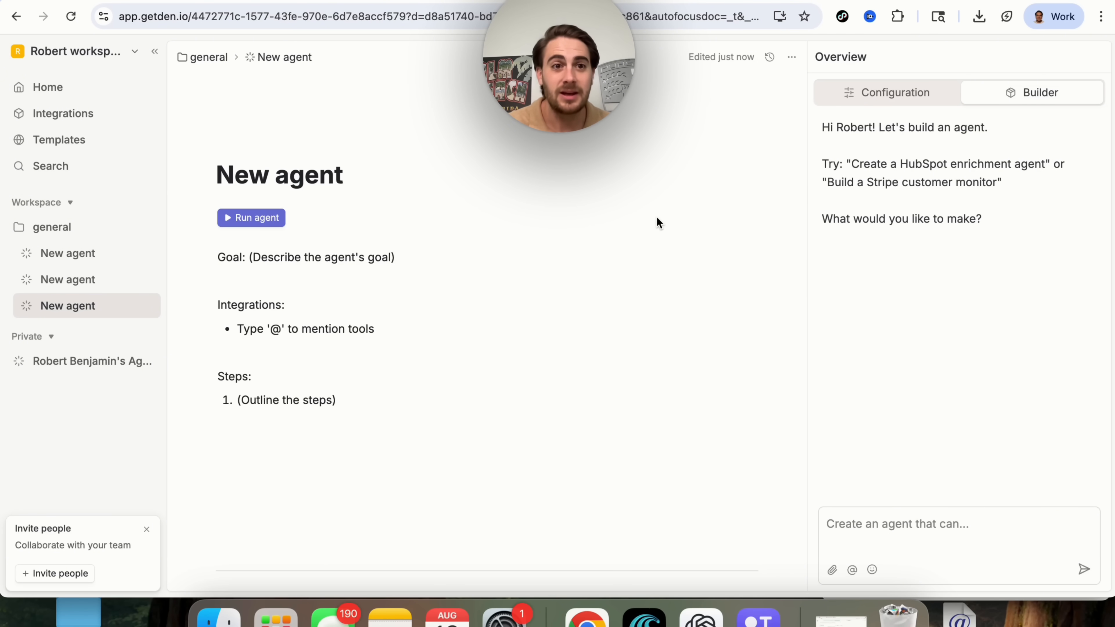
pyautogui.tripleClick(301, 166)
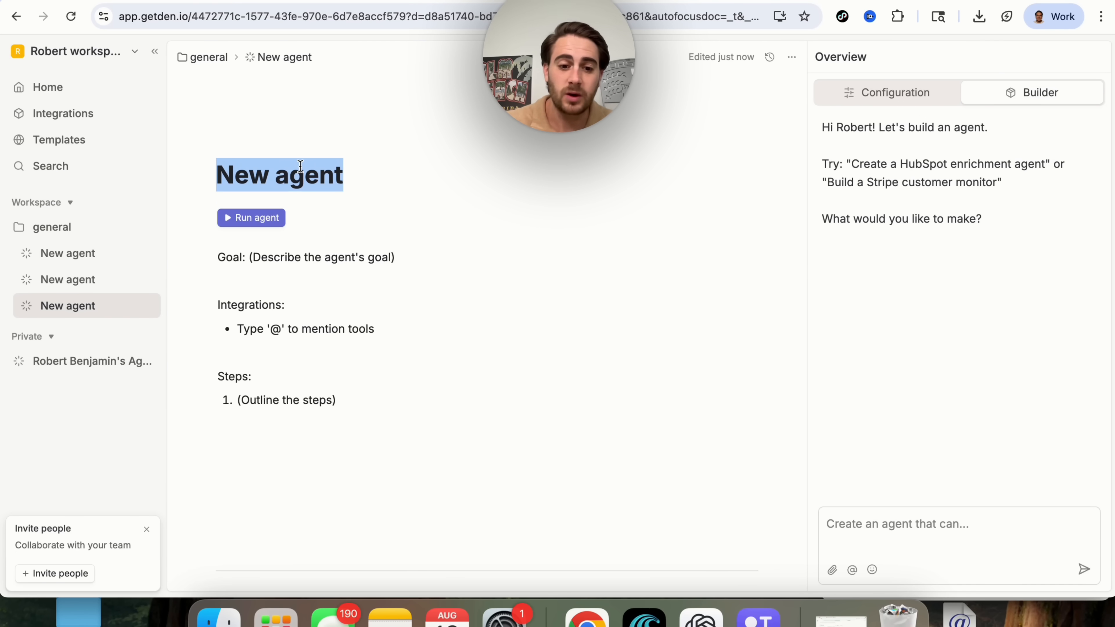
pyautogui.write('Blog post Agents')
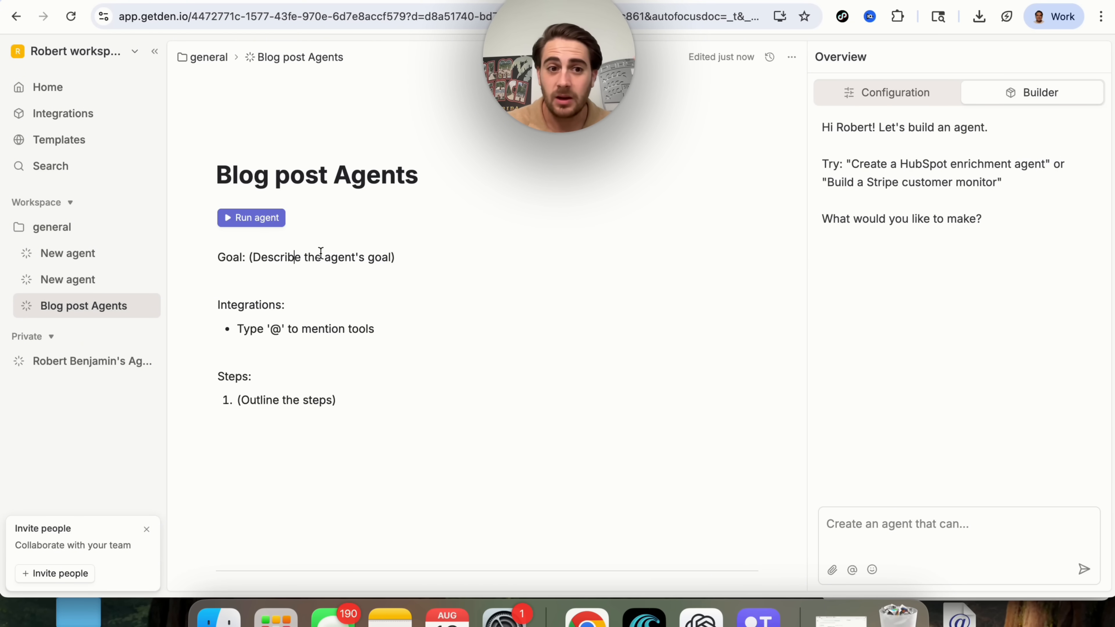
pyautogui.scroll(-1, 373, 259)
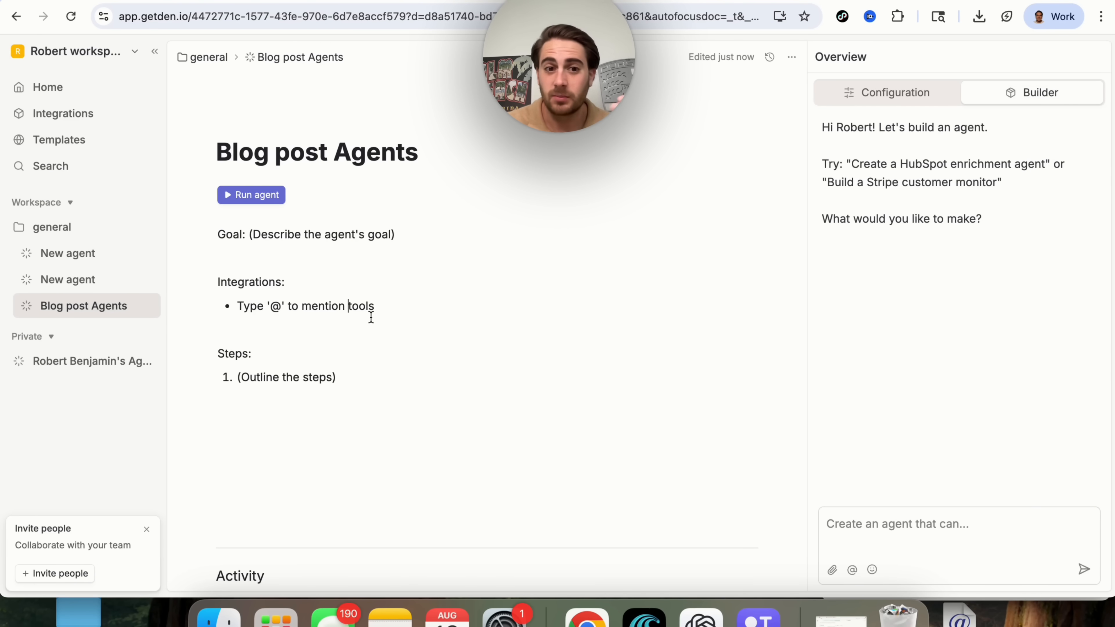
pyautogui.scroll(-3, 370, 312)
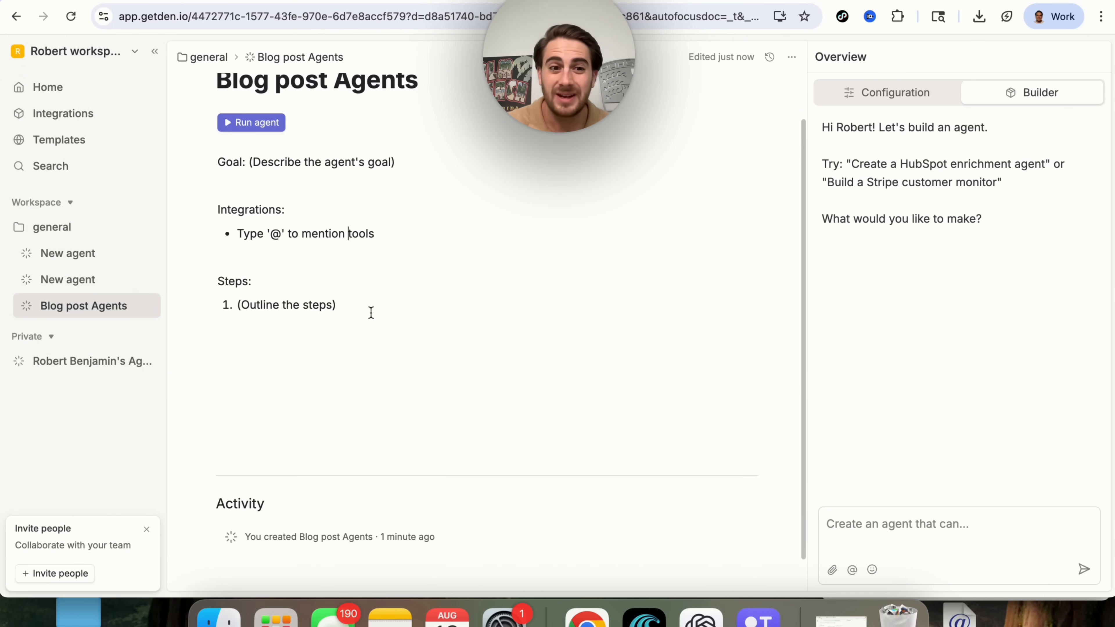
pyautogui.scroll(-2, 288, 314)
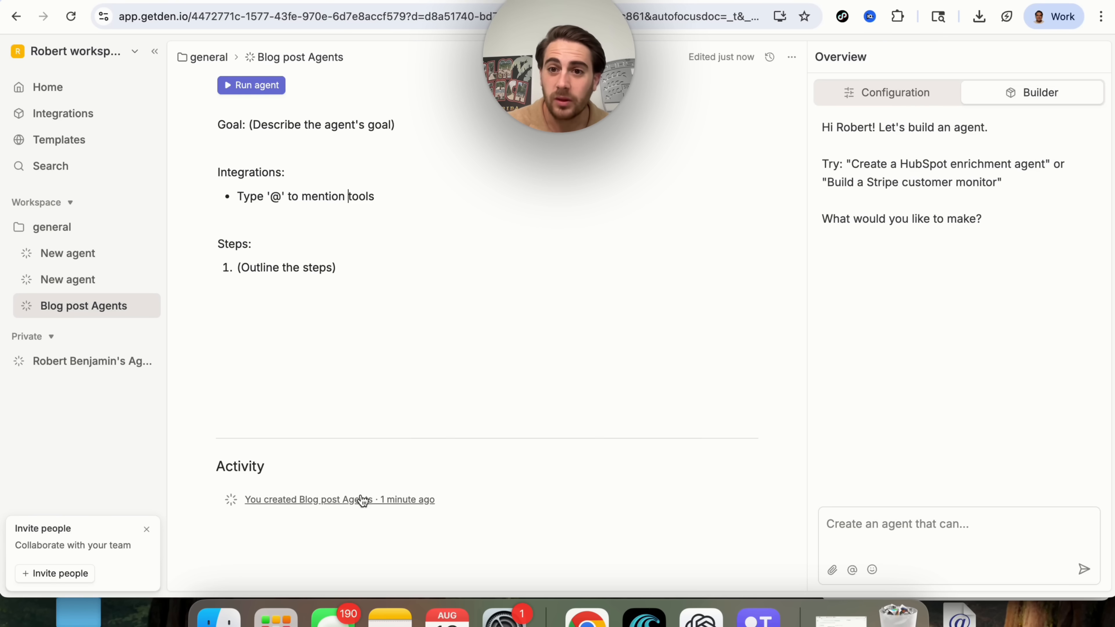
pyautogui.click(898, 93)
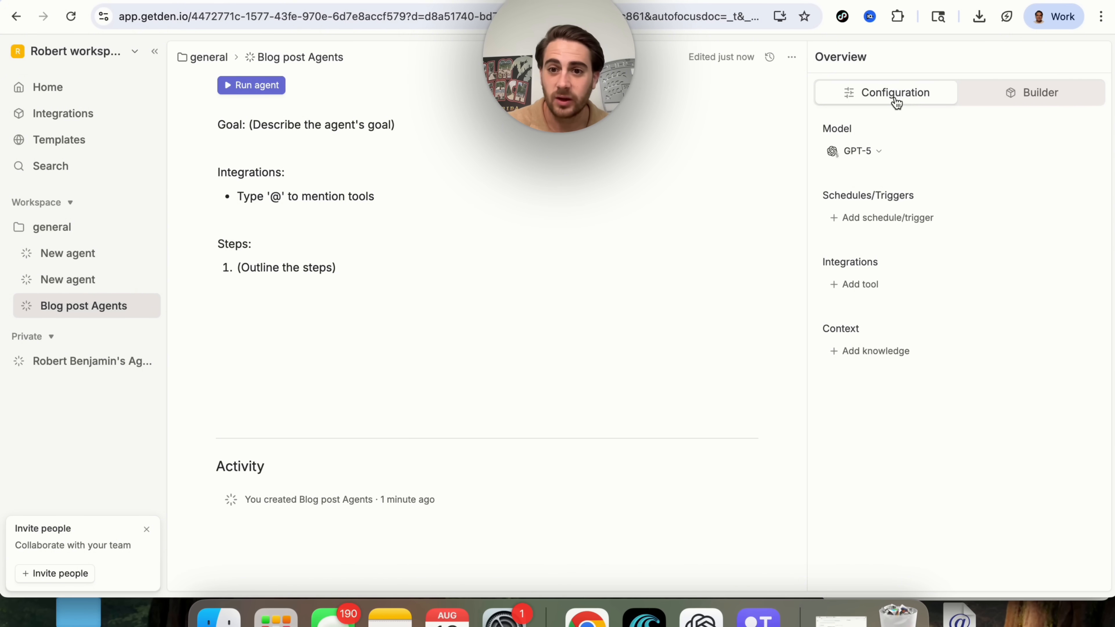
pyautogui.click(861, 152)
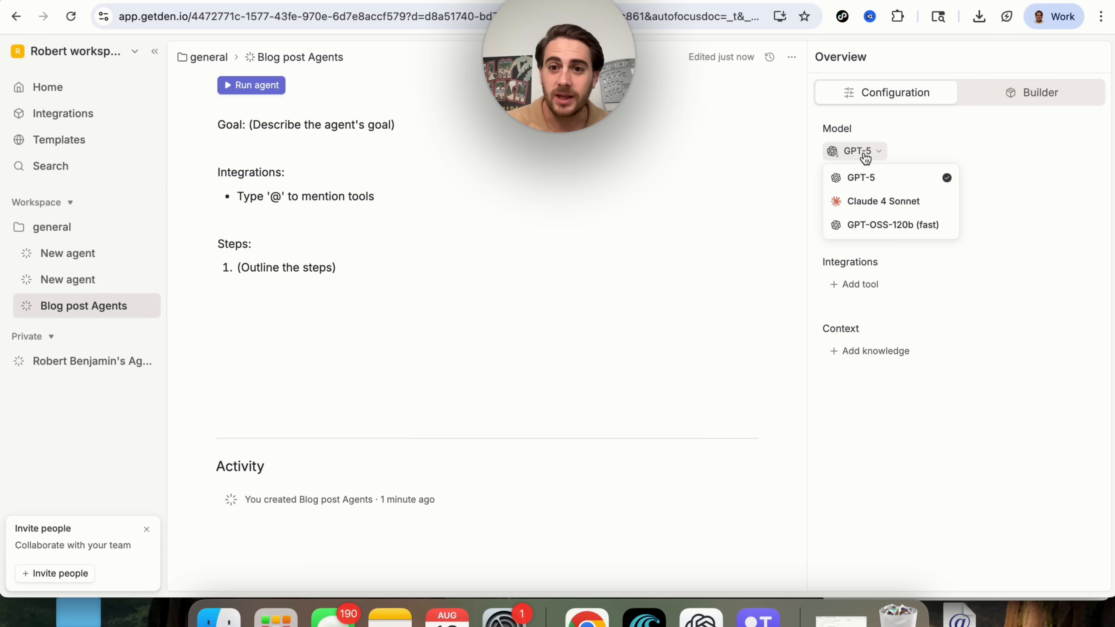
pyautogui.click(909, 131)
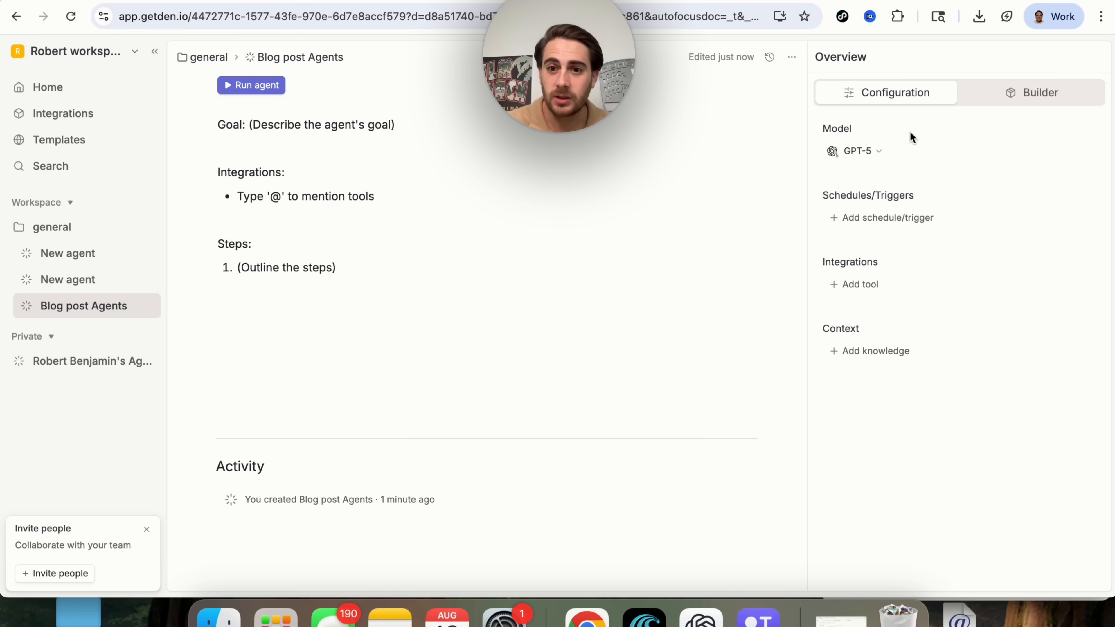
pyautogui.click(871, 150)
pyautogui.click(949, 152)
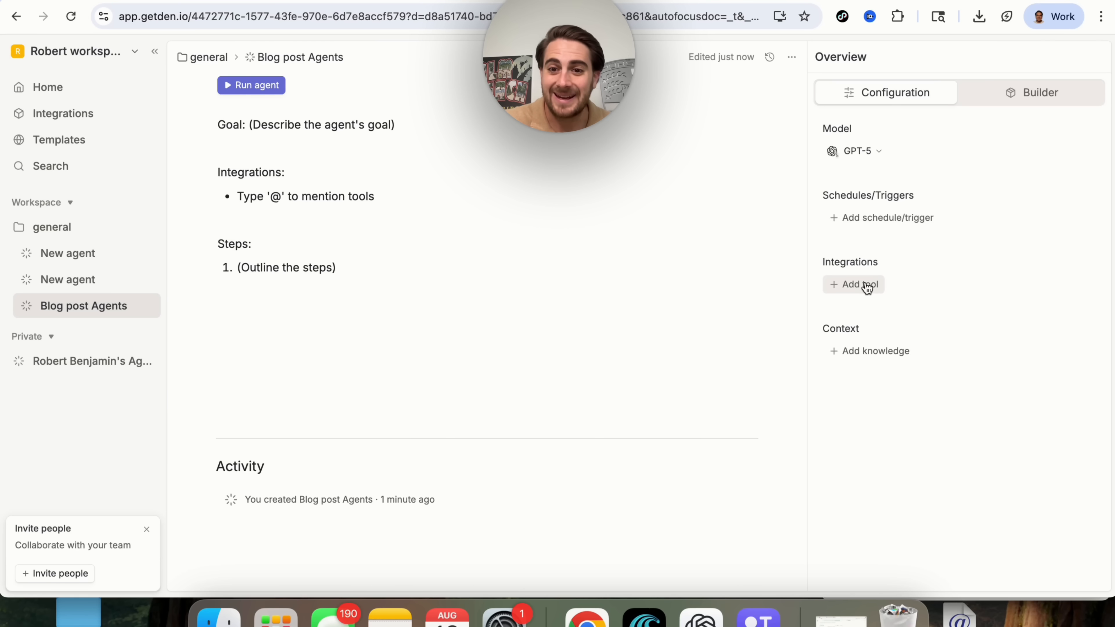
pyautogui.click(864, 355)
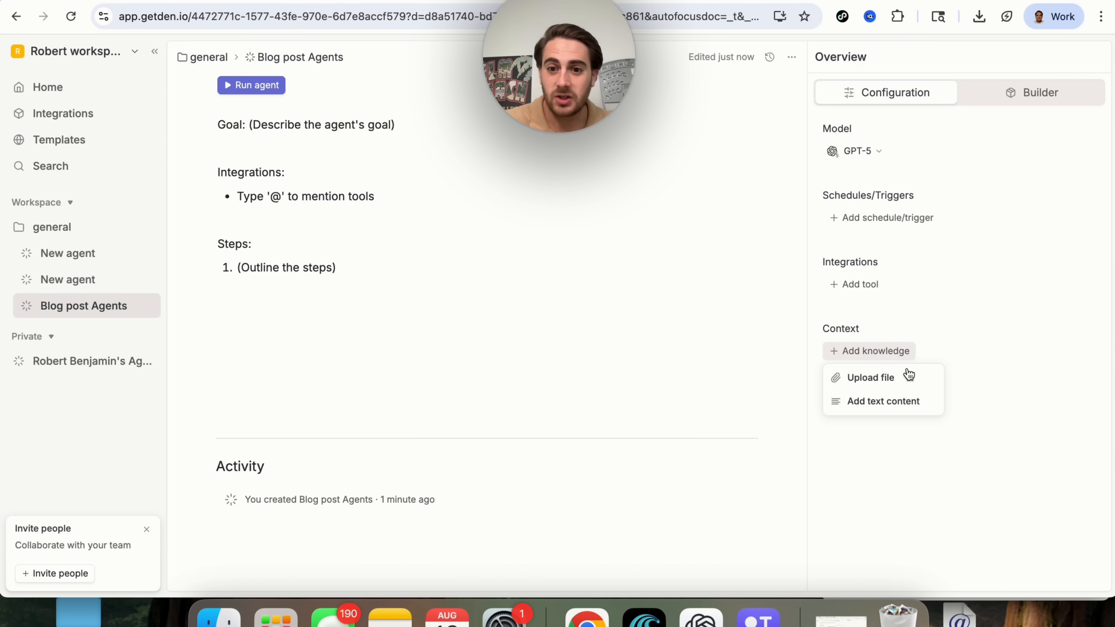
pyautogui.click(1007, 108)
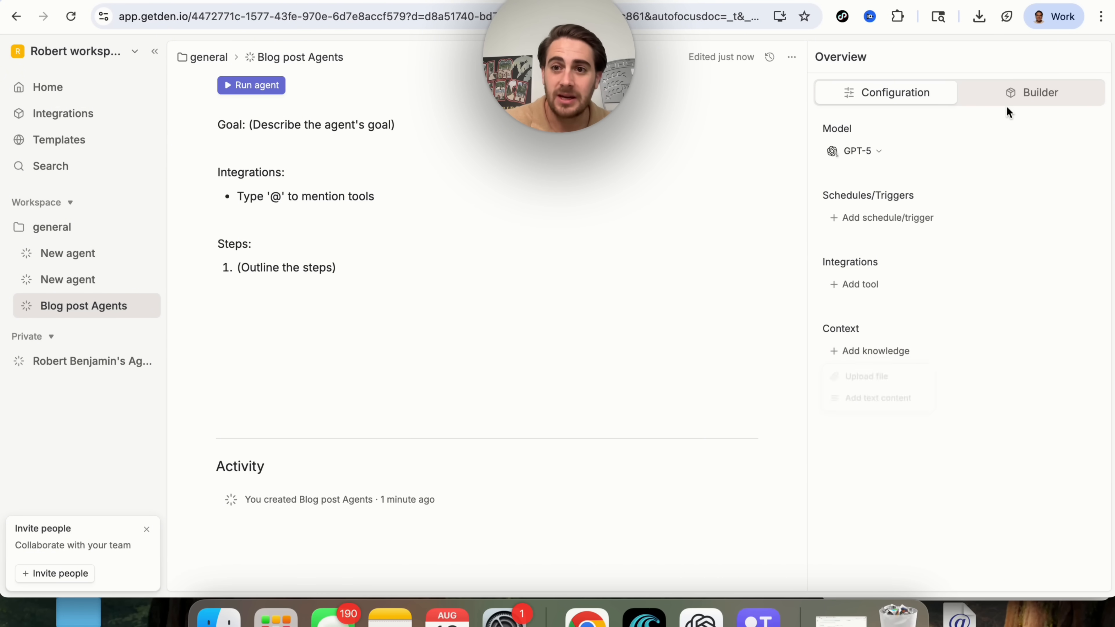
pyautogui.click(1032, 90)
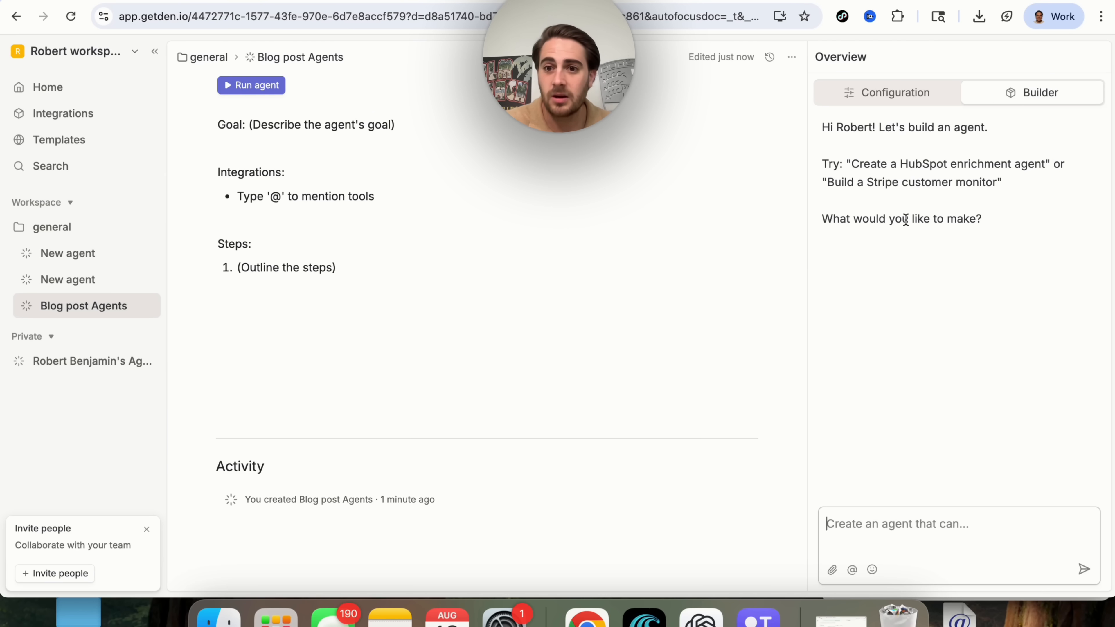
# Send the builder 'I want you to create an AI agent that can look at blogposts and create a new version of it'.
pyautogui.write('I')
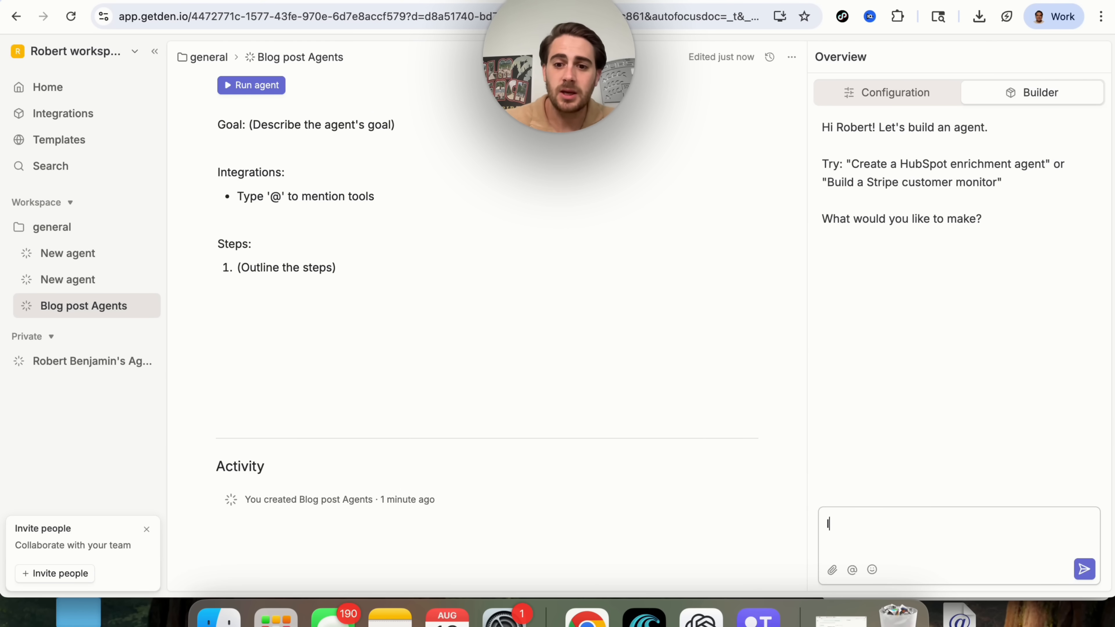
pyautogui.write(' want you to create')
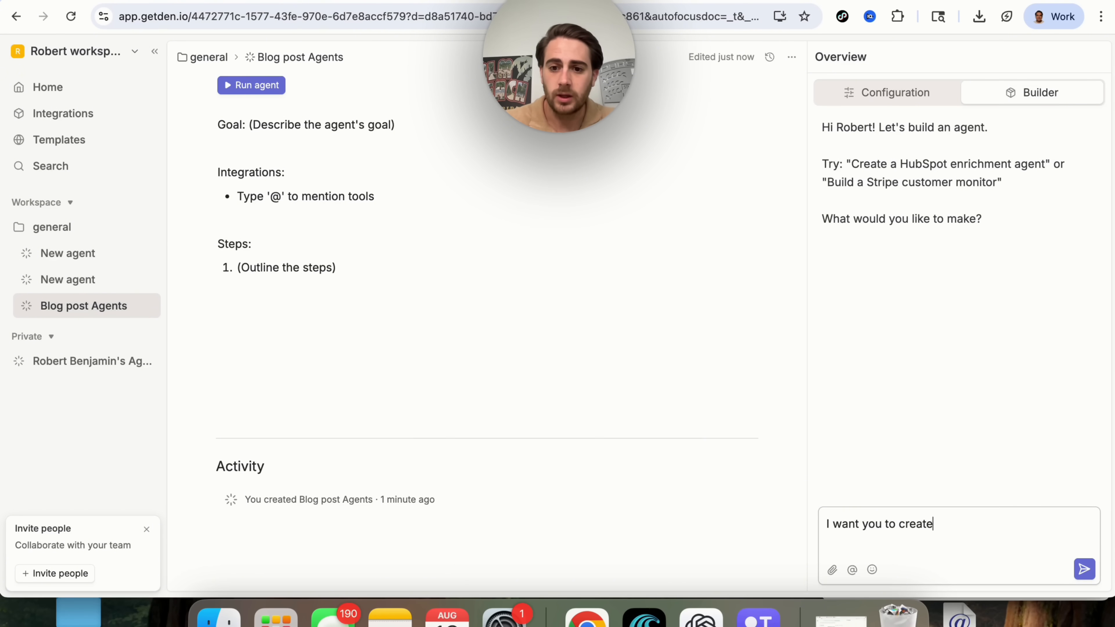
pyautogui.write(' an AI agent that c')
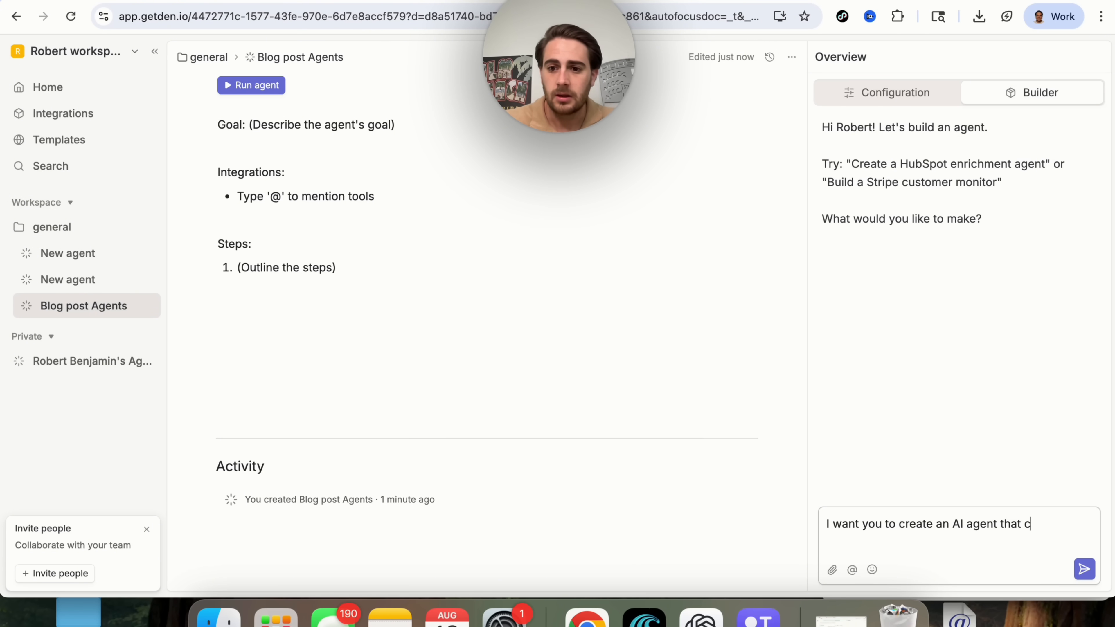
pyautogui.write('an look at blogposts and')
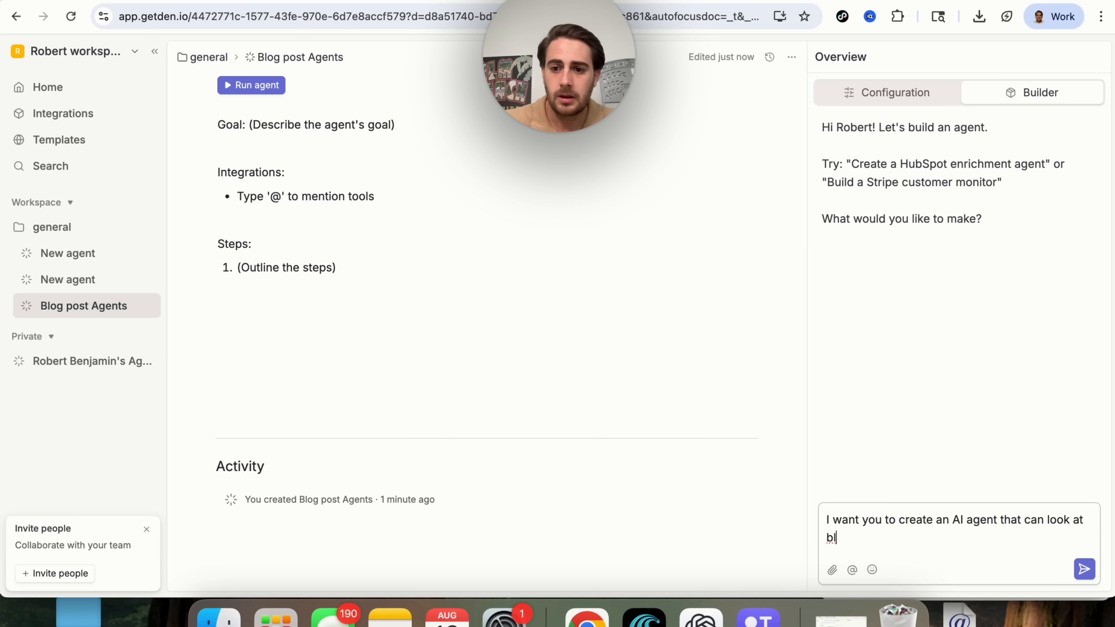
pyautogui.write(' creat')
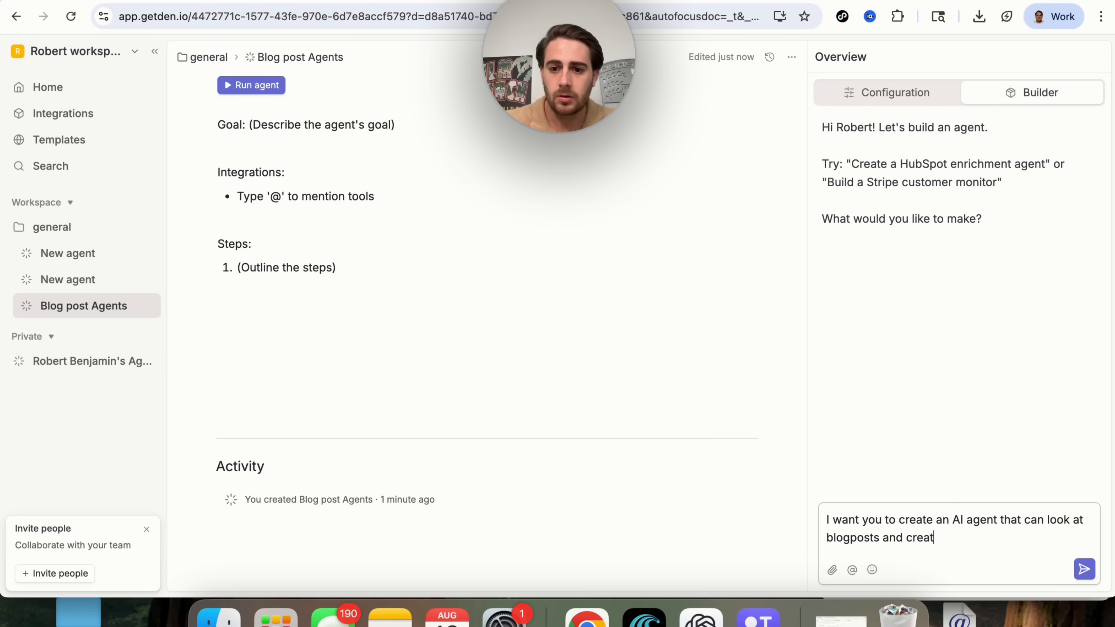
pyautogui.write('e a new version of it')
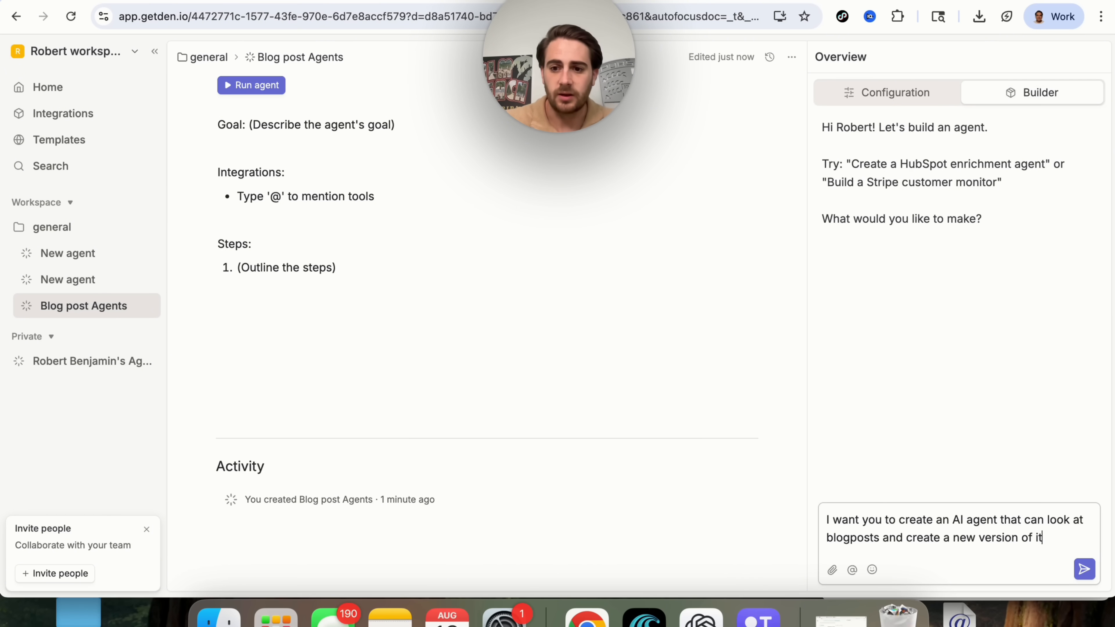
pyautogui.press('Return')
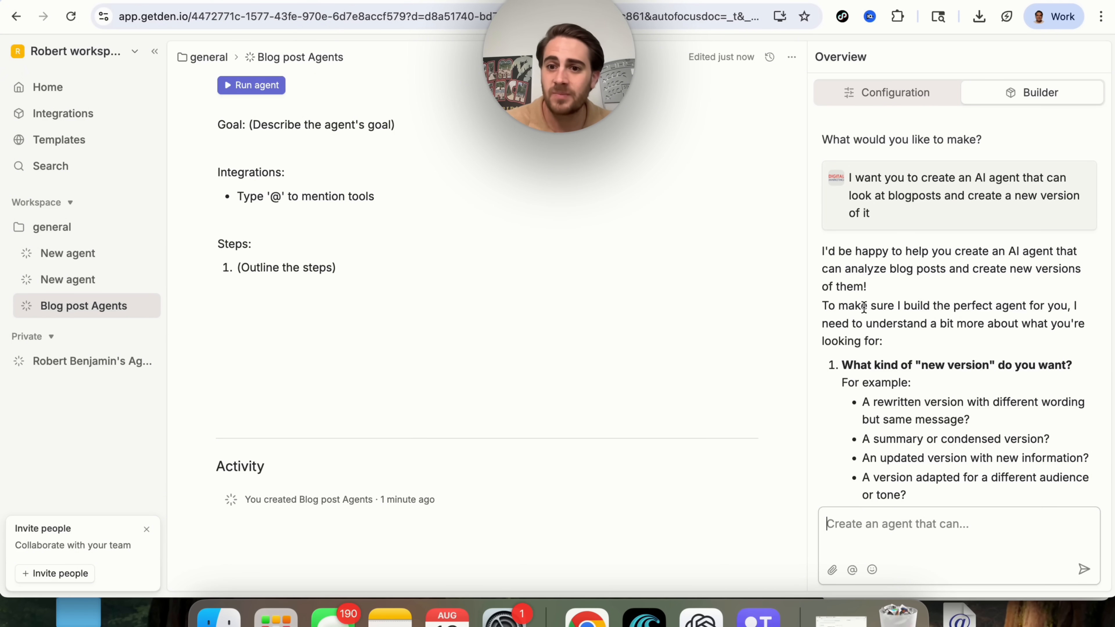
pyautogui.scroll(-1, 930, 298)
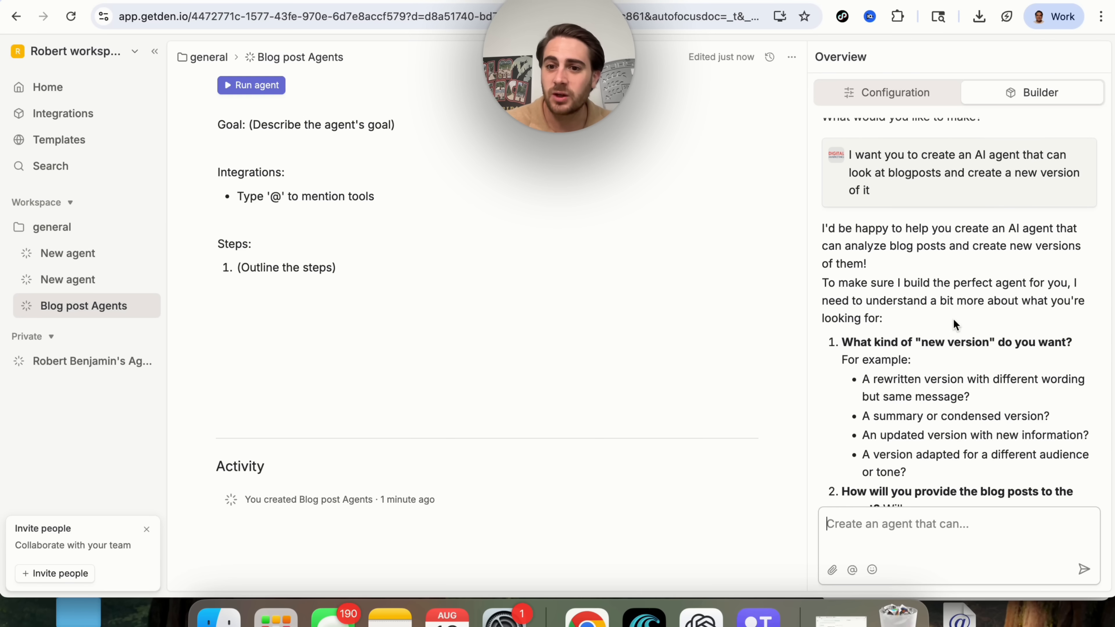
pyautogui.scroll(-1, 953, 318)
pyautogui.scroll(-2, 953, 318)
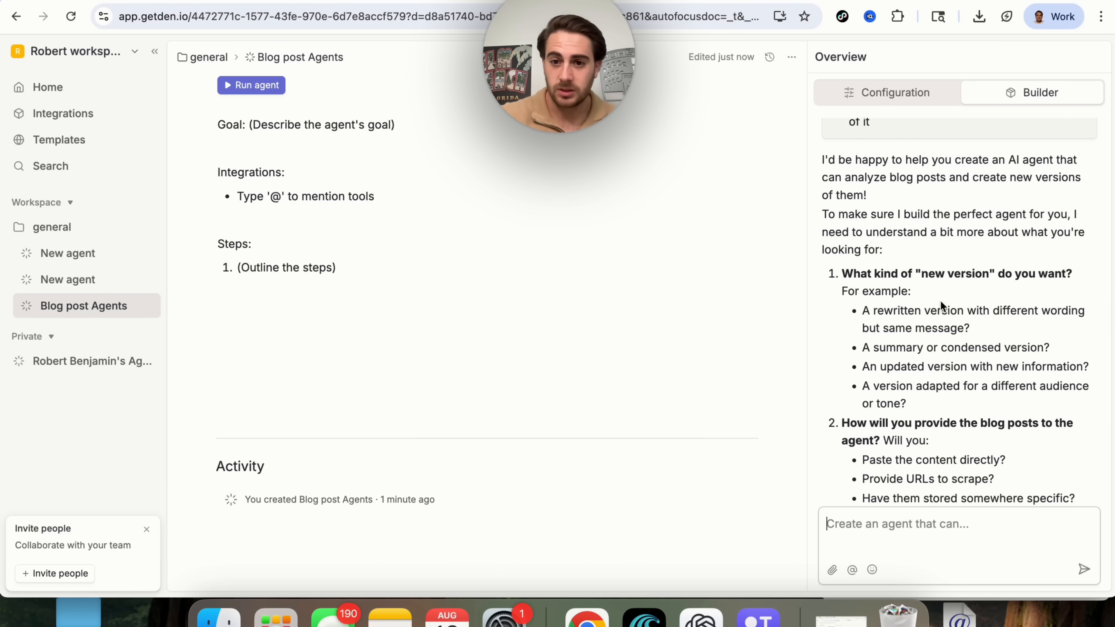
pyautogui.scroll(-5, 959, 334)
pyautogui.scroll(1, 960, 341)
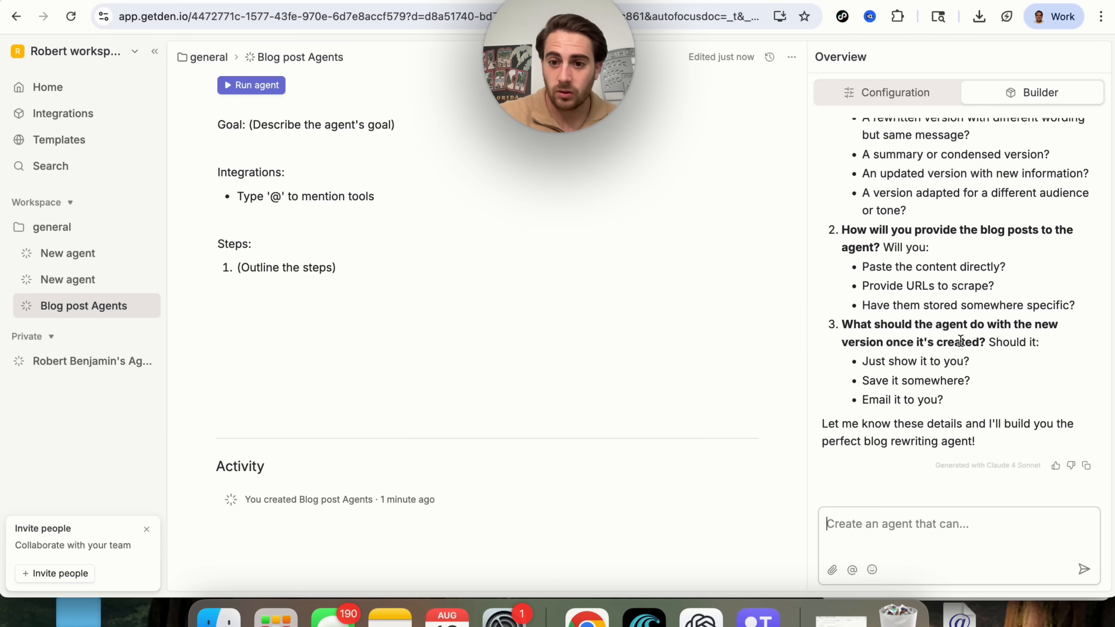
pyautogui.click(949, 437)
pyautogui.tripleClick(949, 437)
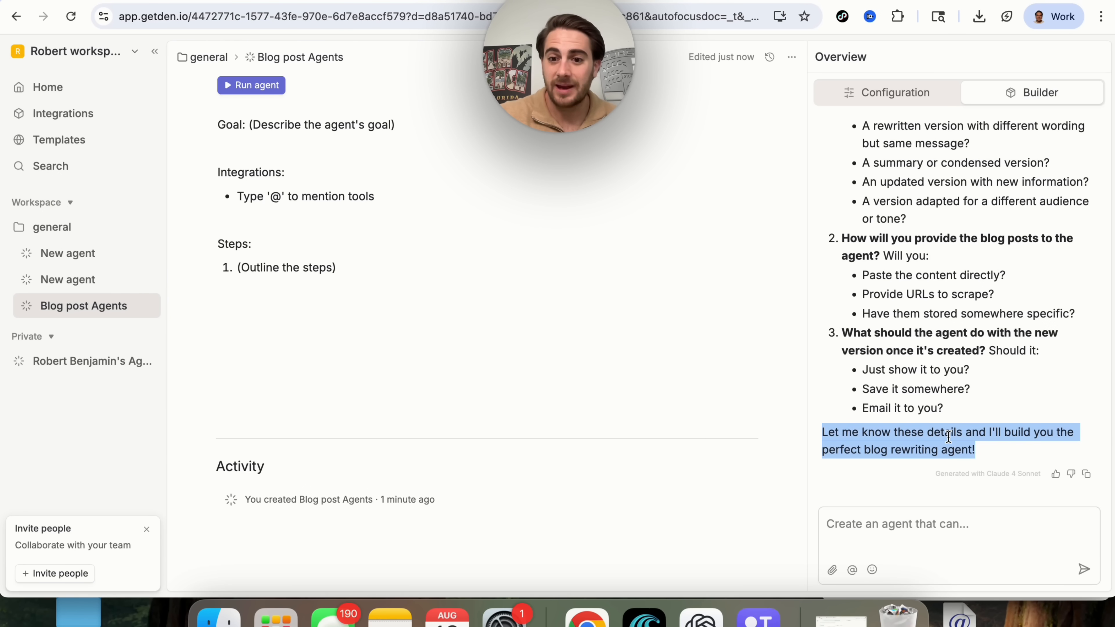
pyautogui.scroll(3, 935, 369)
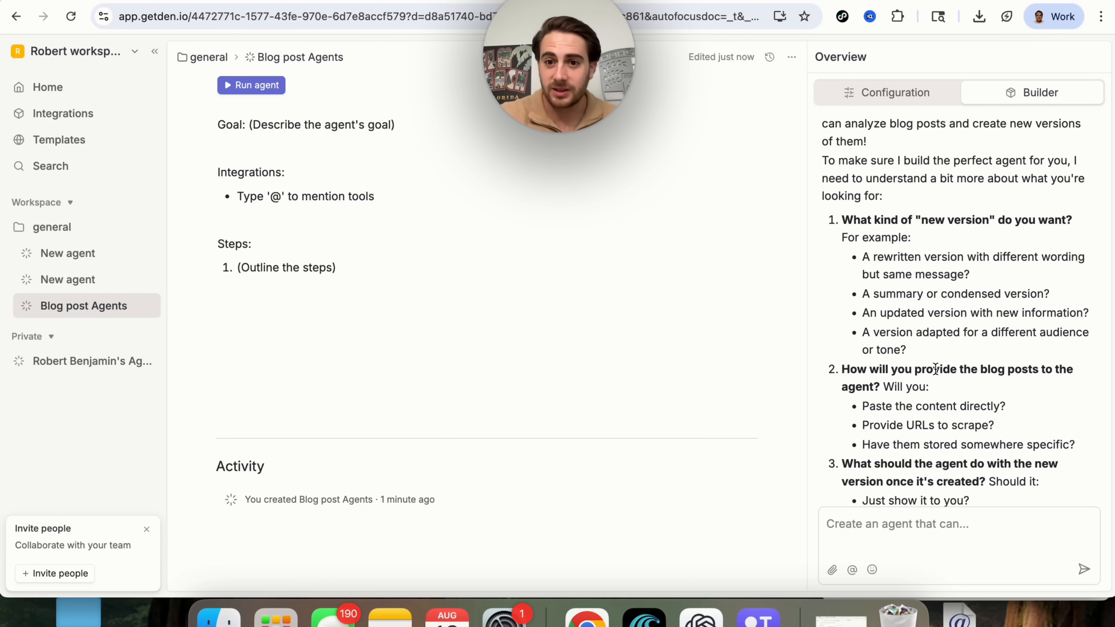
pyautogui.tripleClick(886, 219)
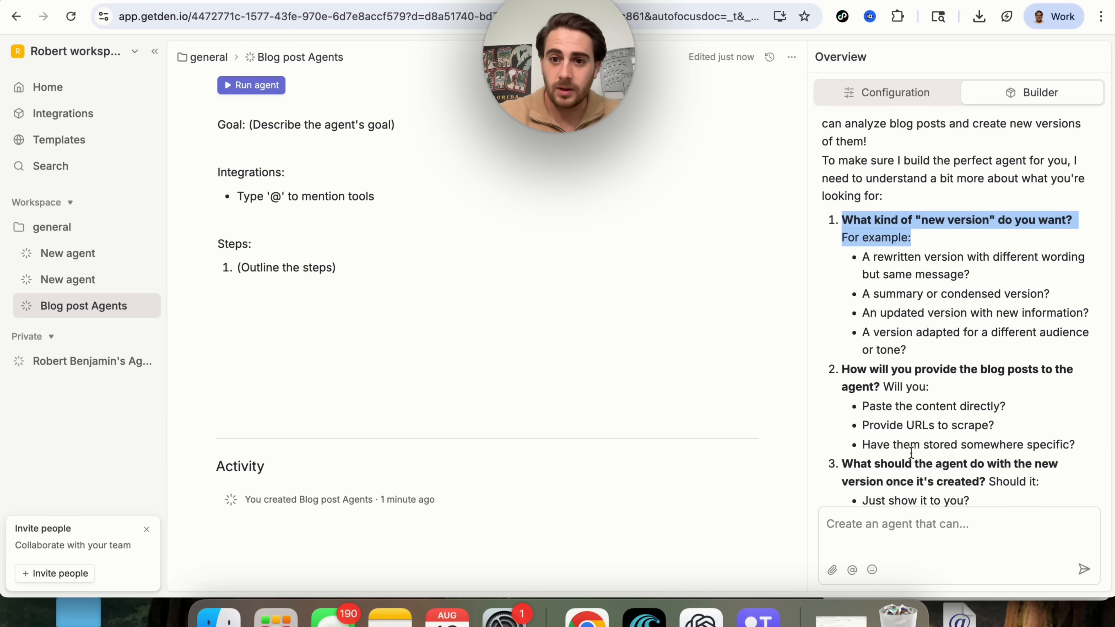
pyautogui.scroll(-1, 941, 363)
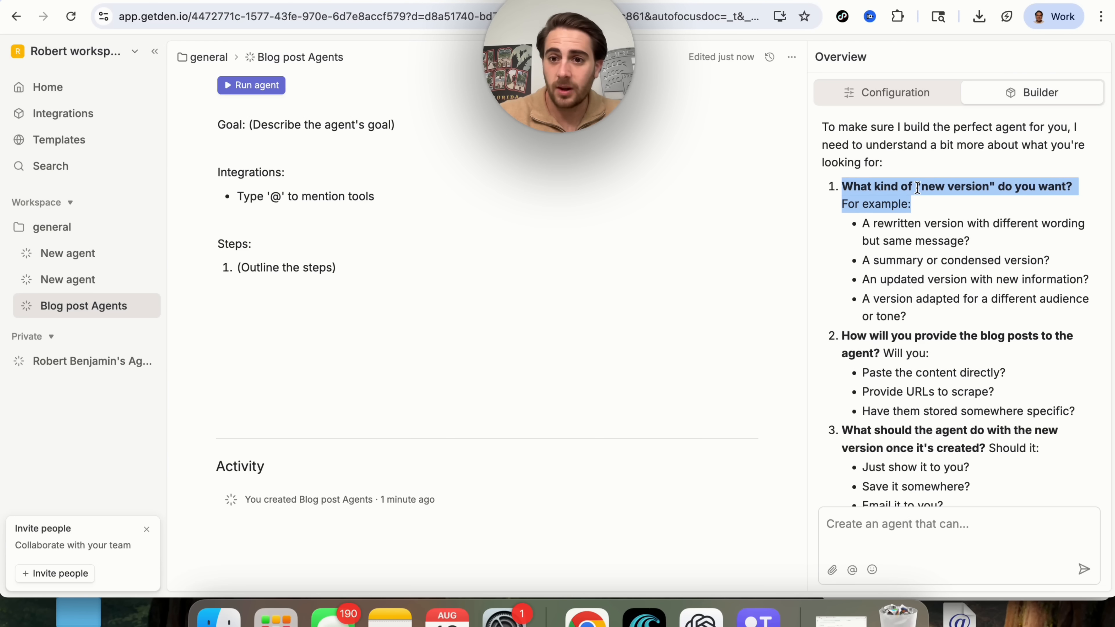
pyautogui.tripleClick(921, 223)
pyautogui.scroll(-2, 921, 222)
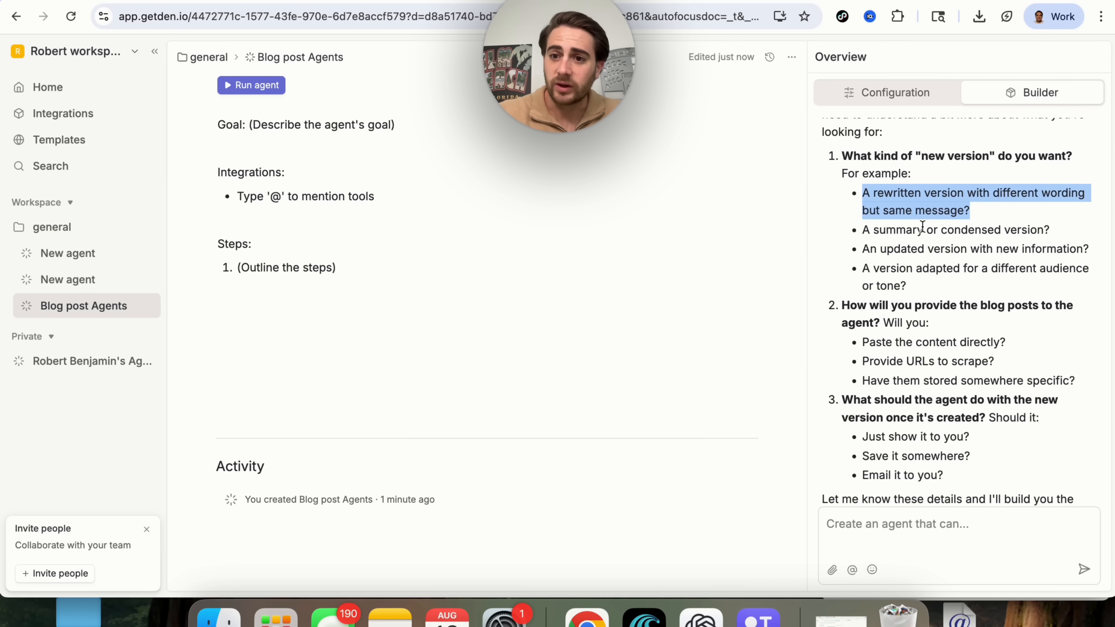
pyautogui.doubleClick(909, 195)
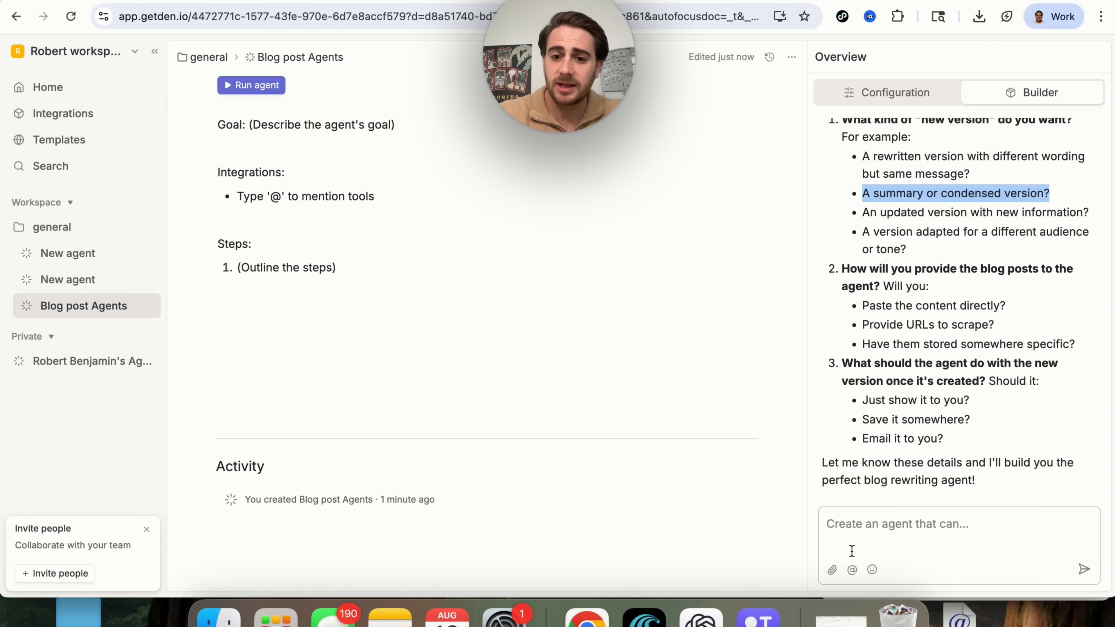
# Begin the reply with '1. A re-written version 2. Provide URL to scrape'.
pyautogui.click(856, 524)
pyautogui.write('1. A re')
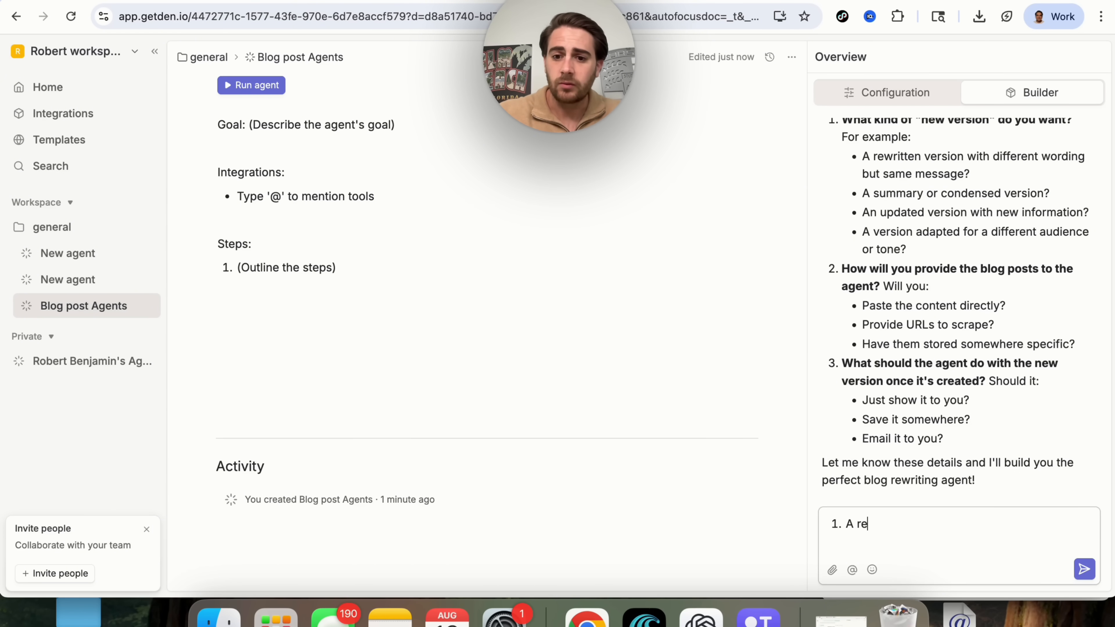
pyautogui.write('-written version 2')
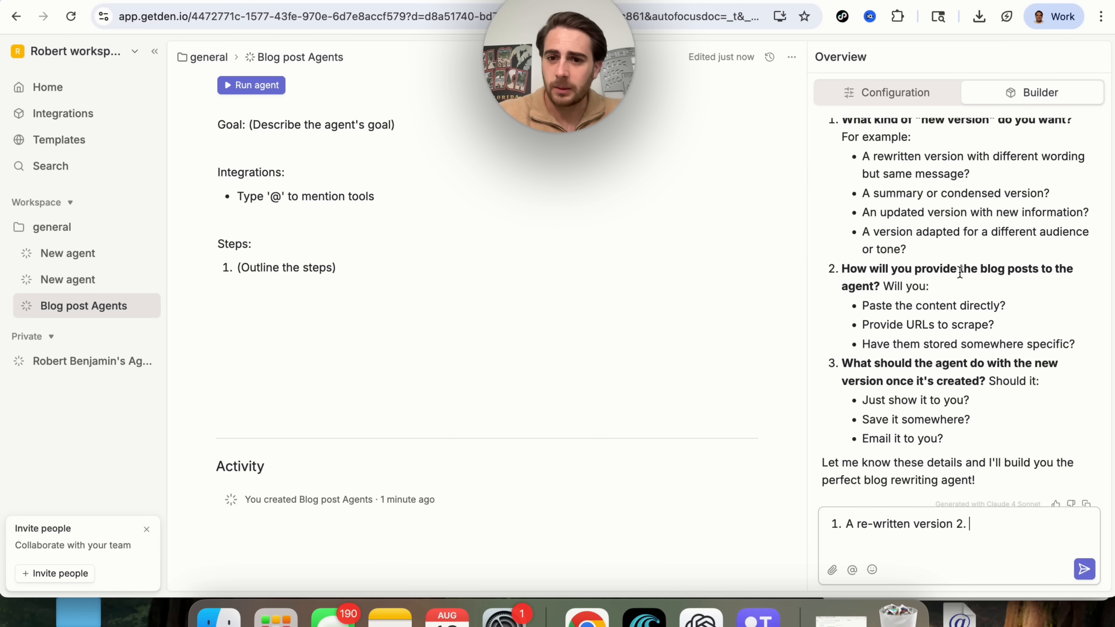
pyautogui.write('. ')
pyautogui.write('Pr')
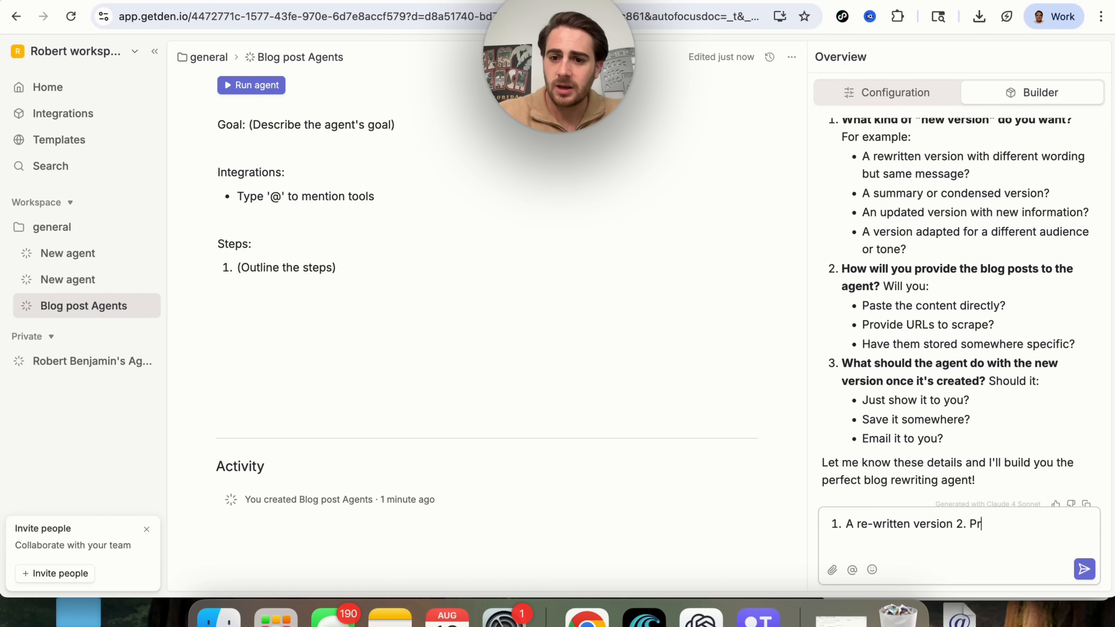
pyautogui.write('ovide URL to scra')
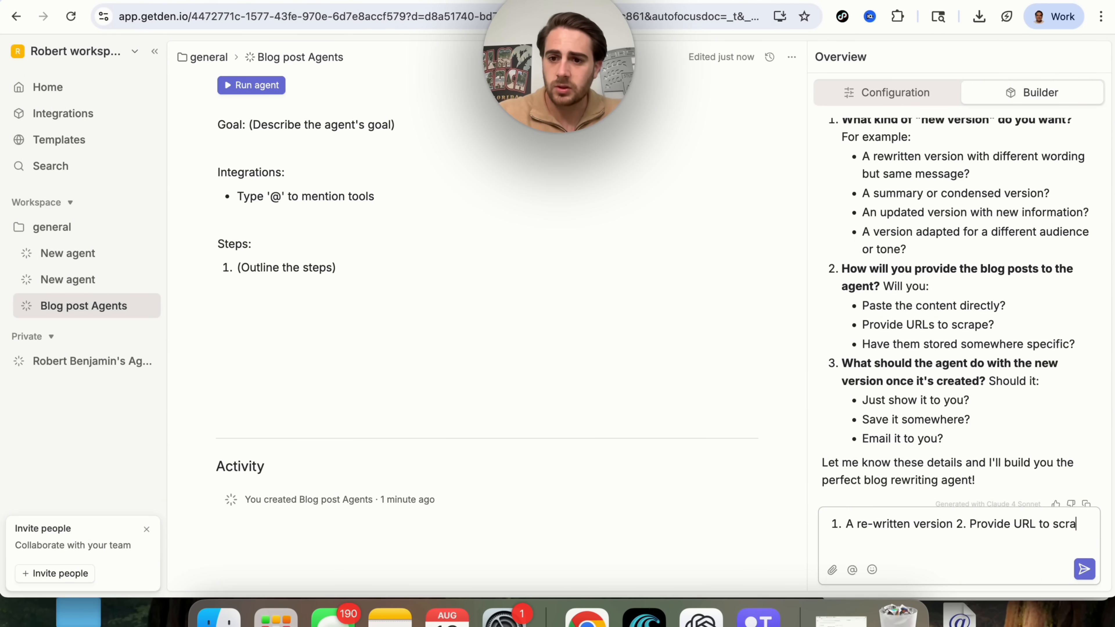
pyautogui.write('pe')
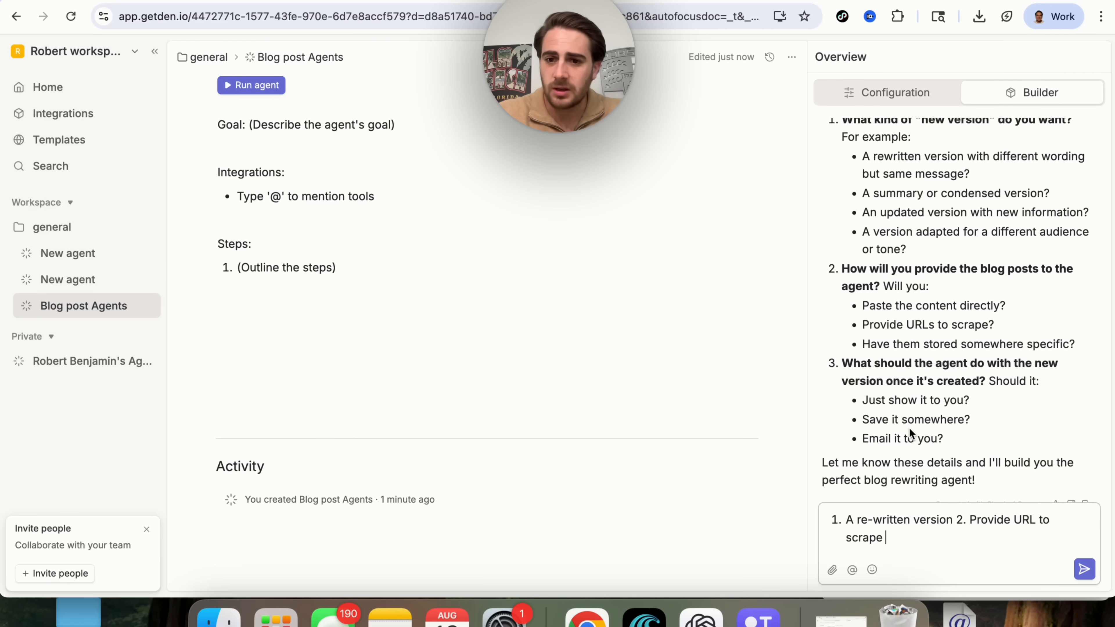
pyautogui.tripleClick(891, 401)
pyautogui.tripleClick(896, 420)
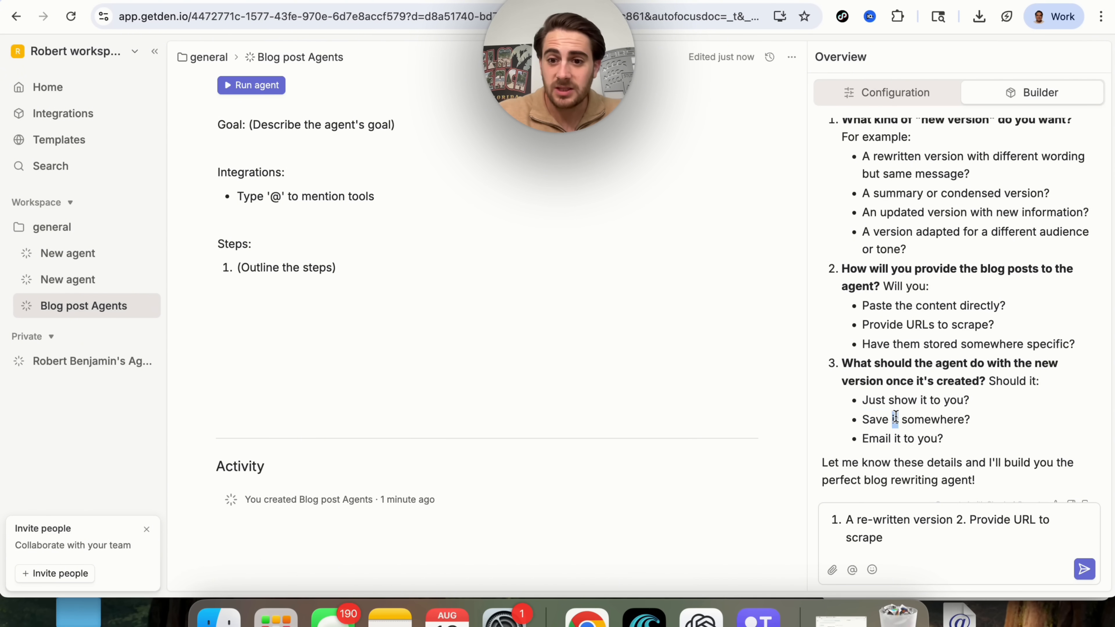
pyautogui.click(898, 441)
pyautogui.tripleClick(897, 441)
pyautogui.click(898, 538)
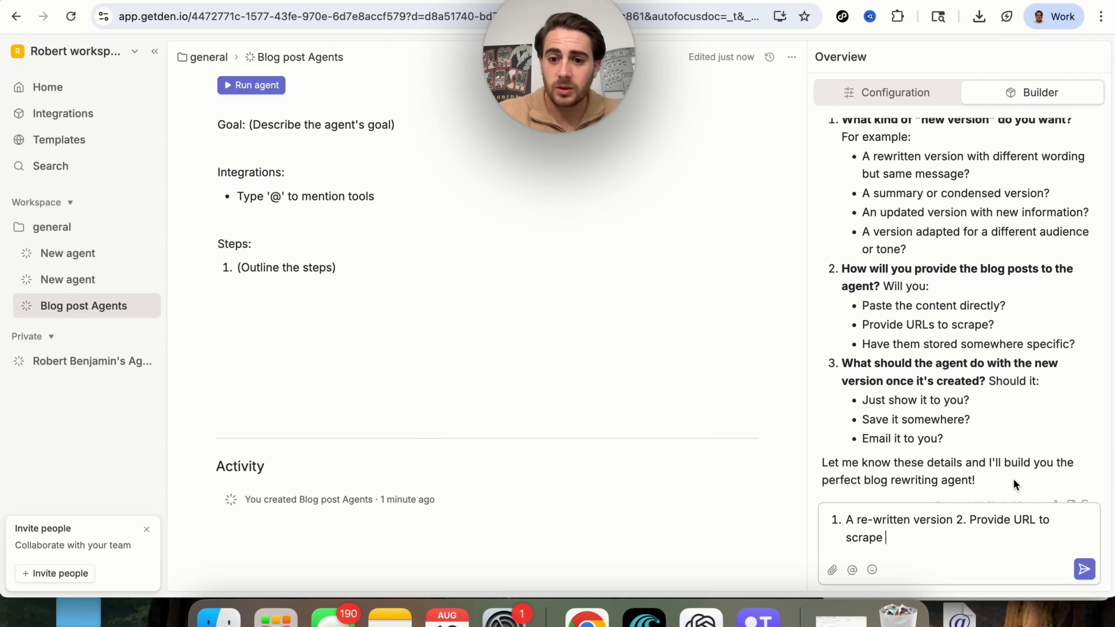
# Add '3. Email it to me at' with your email address, removing the stray @ mention.
pyautogui.press('BackSpace')
pyautogui.press('BackSpace')
pyautogui.press('BackSpace')
pyautogui.press('BackSpace')
pyautogui.press('BackSpace')
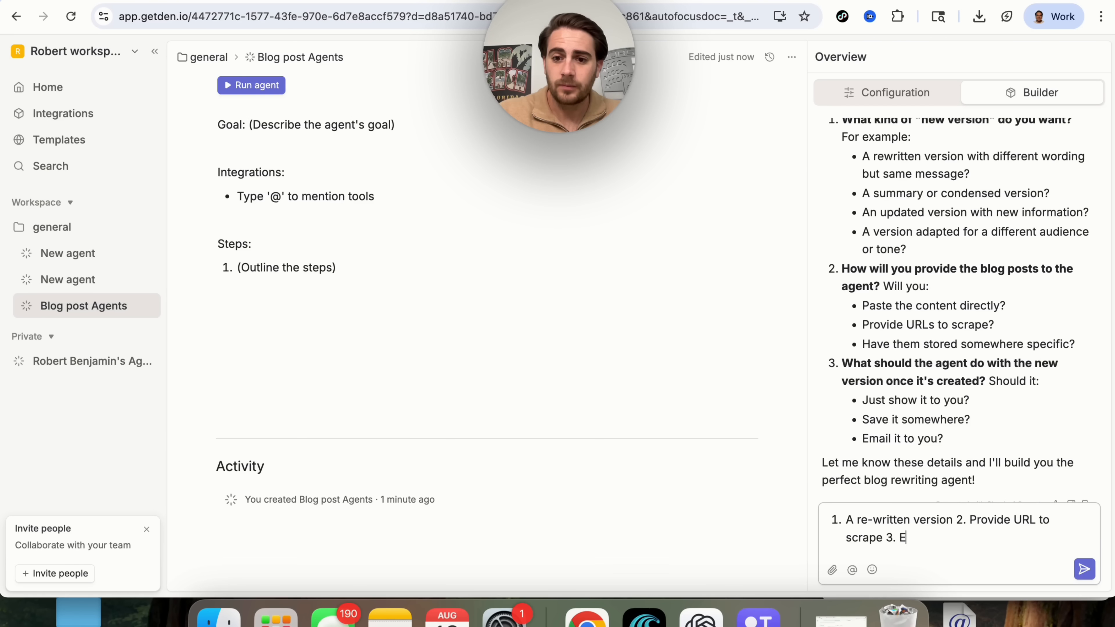
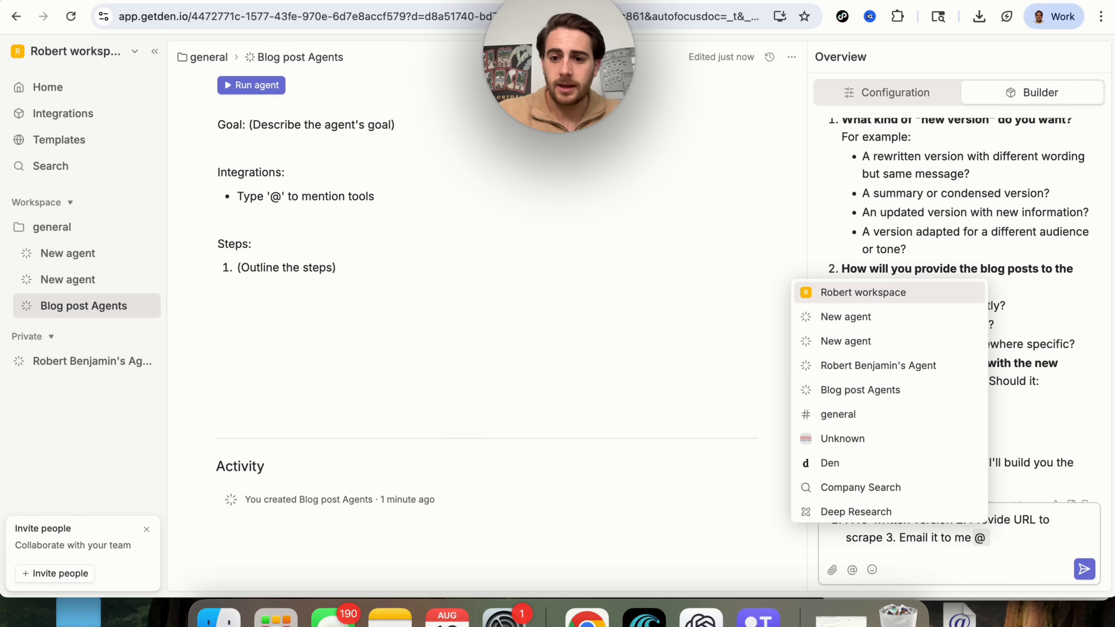
pyautogui.press('BackSpace')
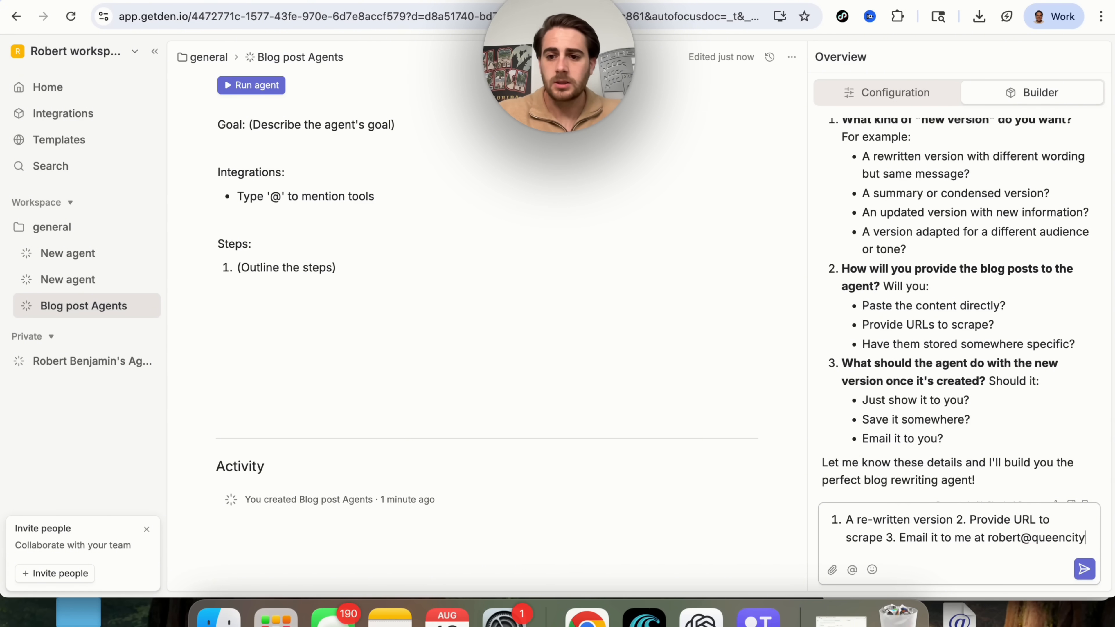
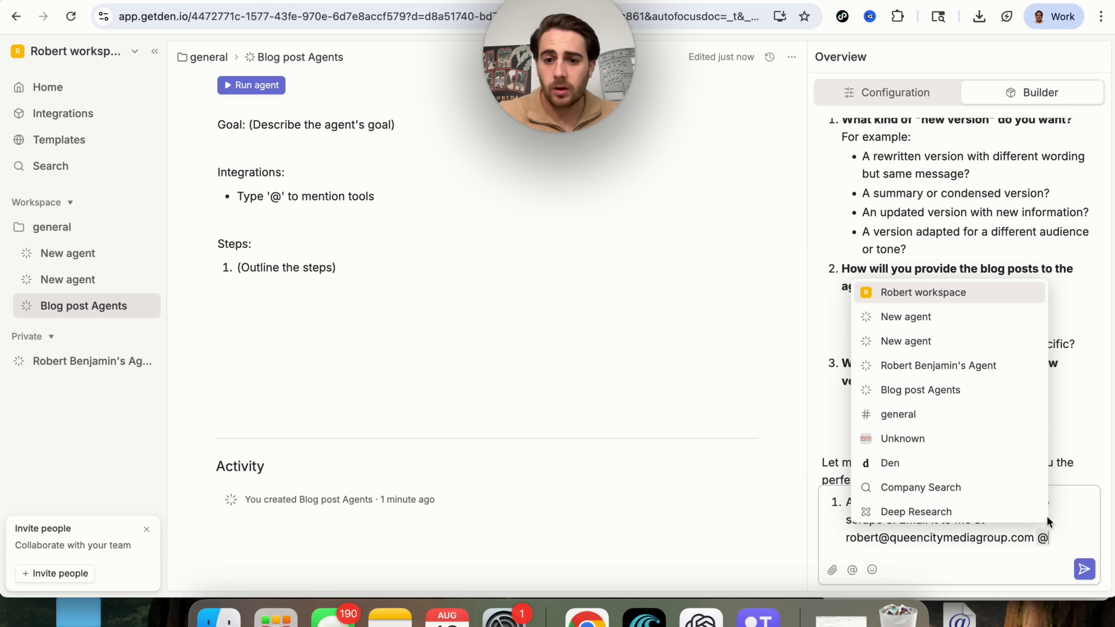
pyautogui.scroll(-4, 931, 426)
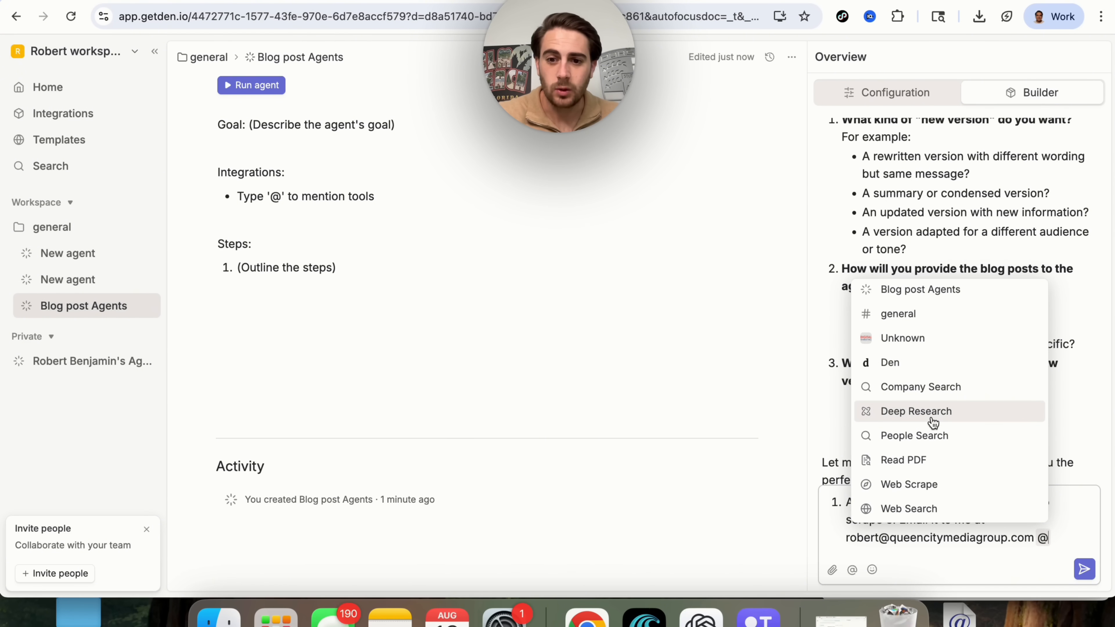
pyautogui.scroll(4, 937, 447)
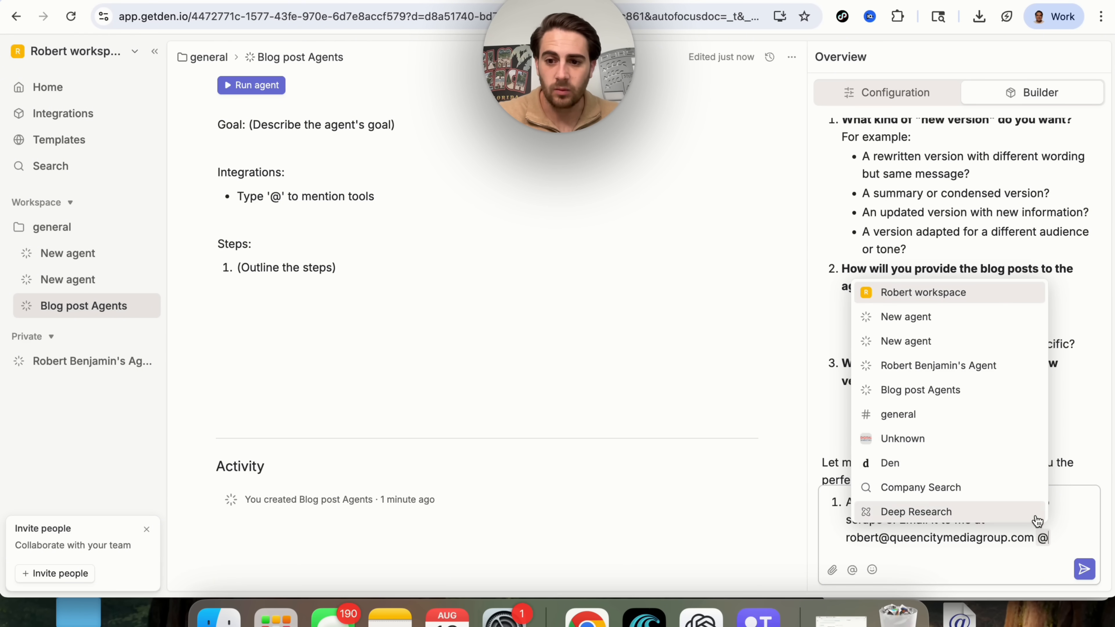
pyautogui.click(1063, 545)
pyautogui.press('BackSpace')
# Send the answers so the builder fills in the goal, Web scrape and Resend integrations, and instructions.
pyautogui.press('Return')
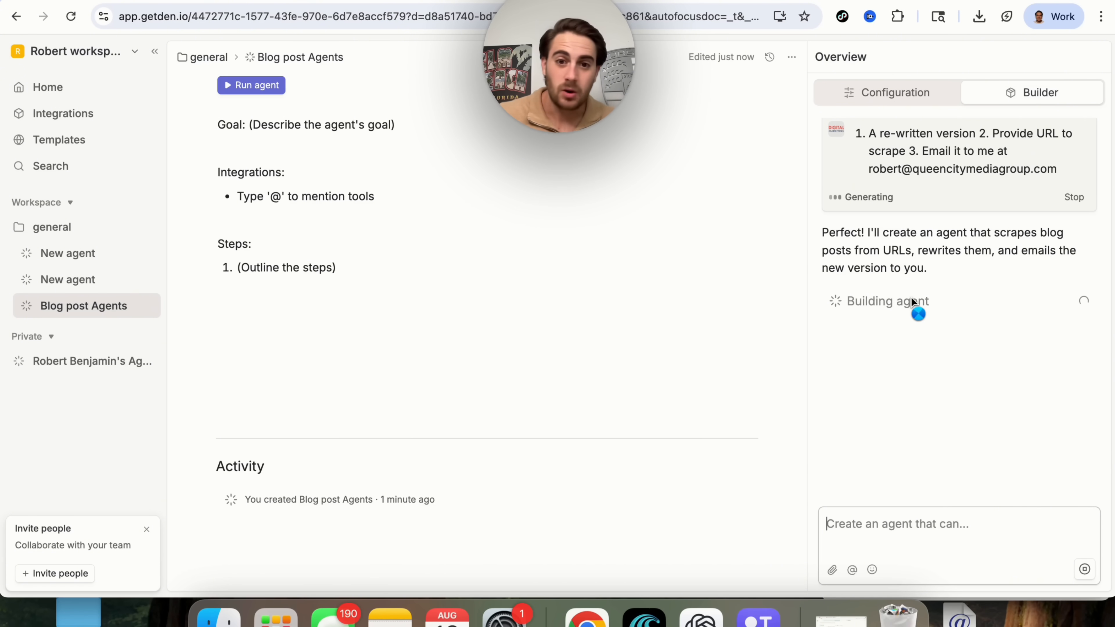
pyautogui.click(884, 304)
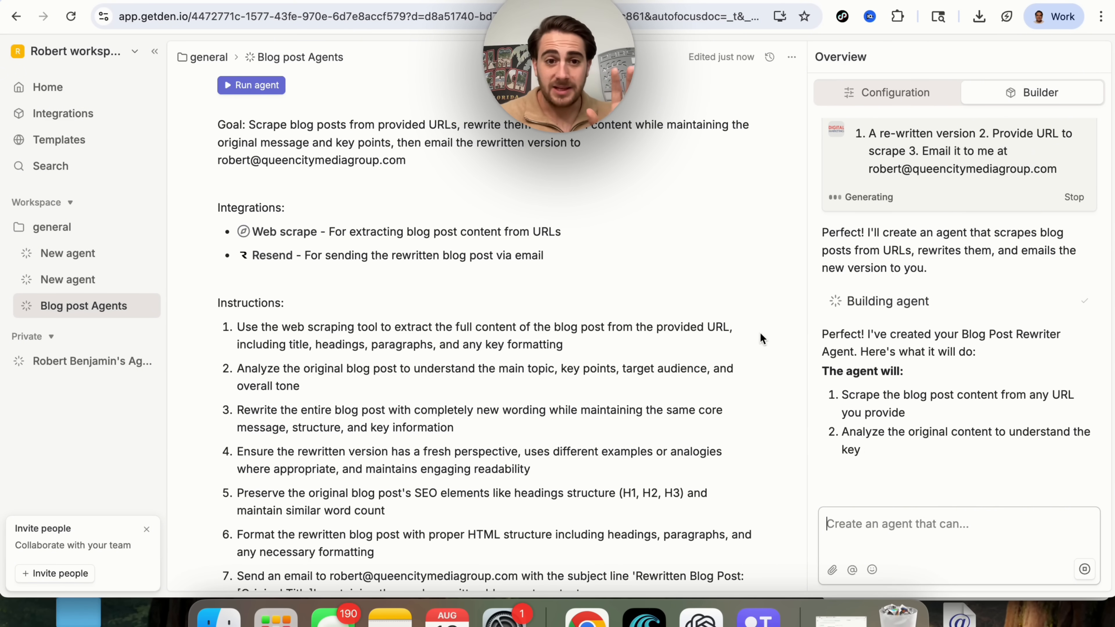
pyautogui.scroll(-1, 639, 289)
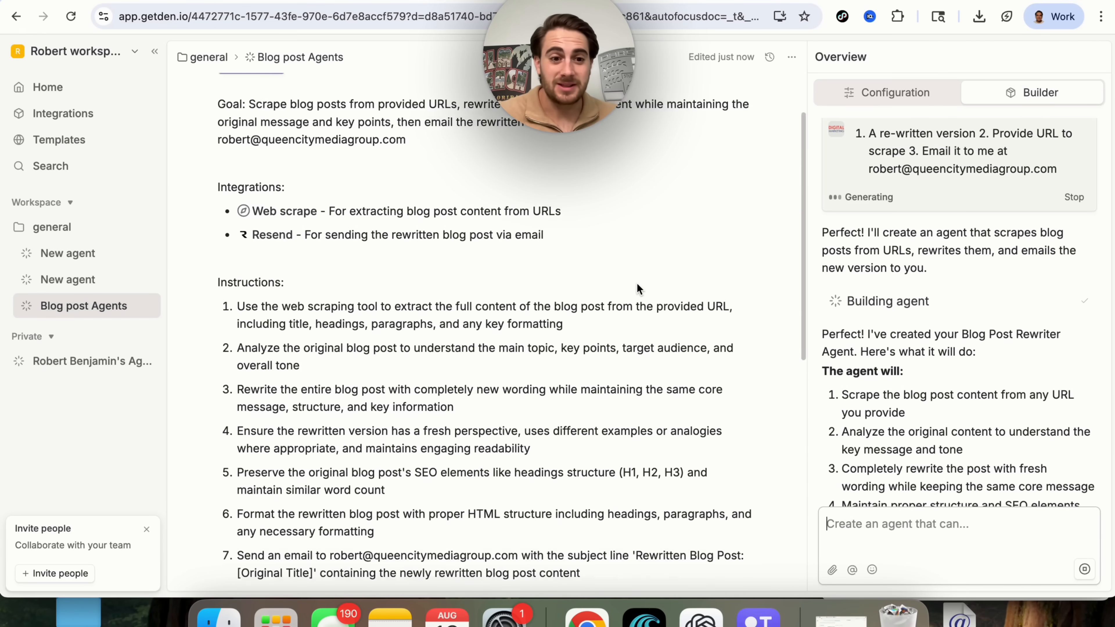
pyautogui.scroll(-10, 639, 289)
pyautogui.scroll(15, 637, 283)
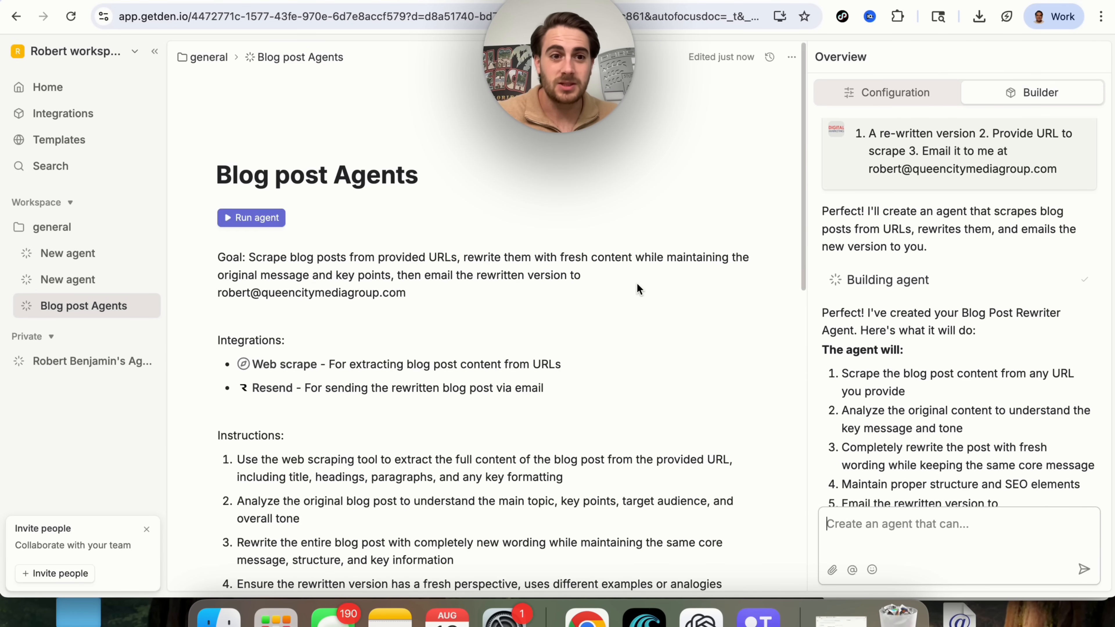
pyautogui.tripleClick(396, 264)
pyautogui.scroll(-1, 433, 271)
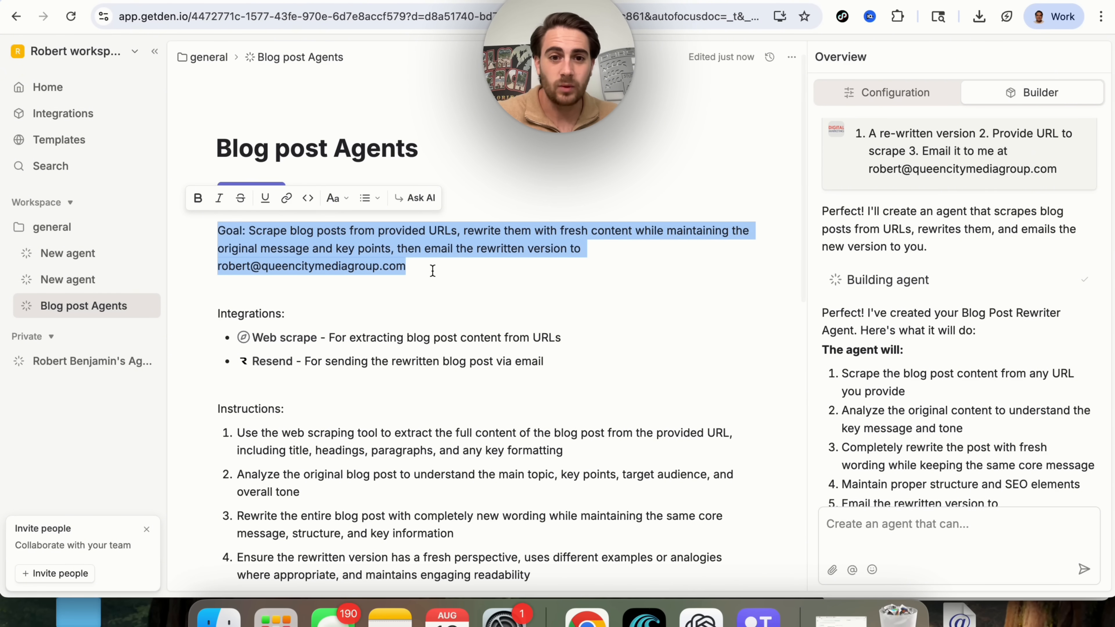
pyautogui.scroll(-2, 472, 259)
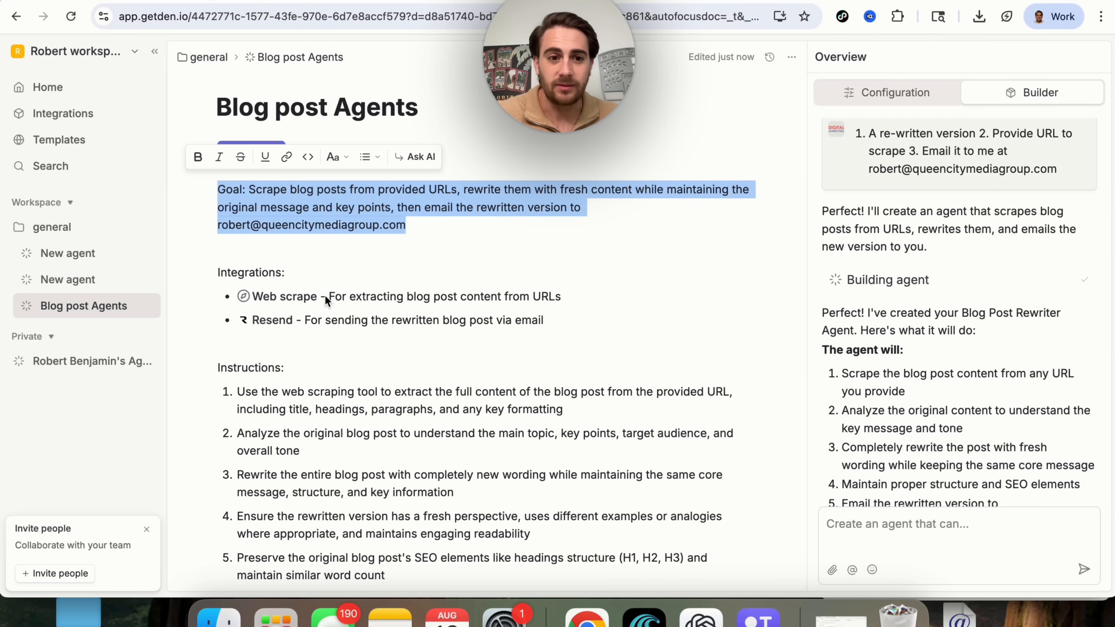
pyautogui.scroll(-1, 339, 281)
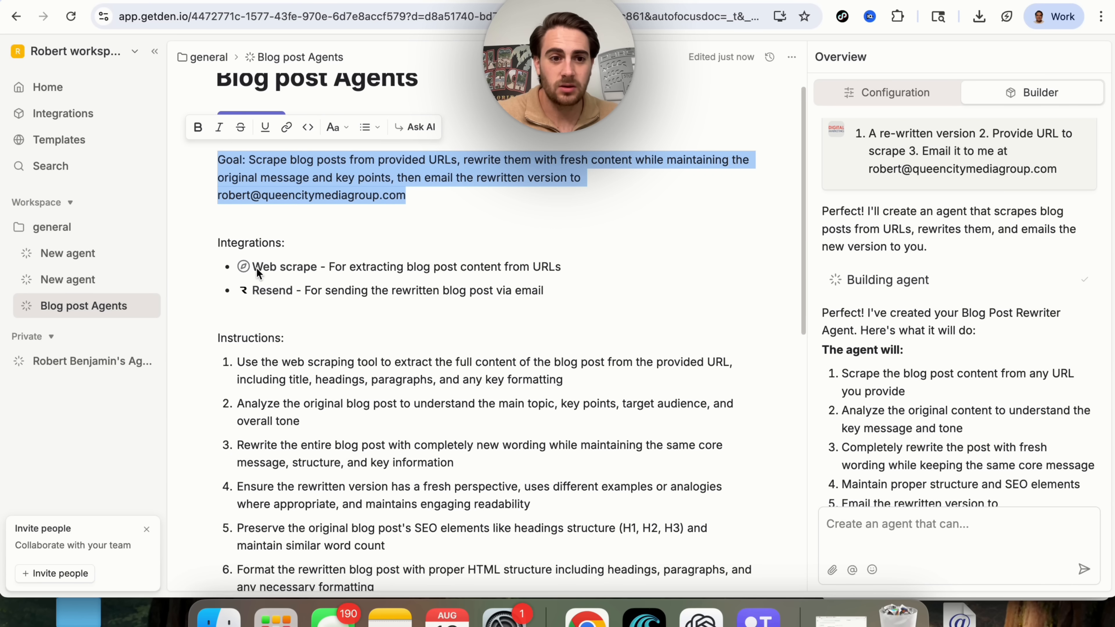
pyautogui.scroll(-6, 354, 304)
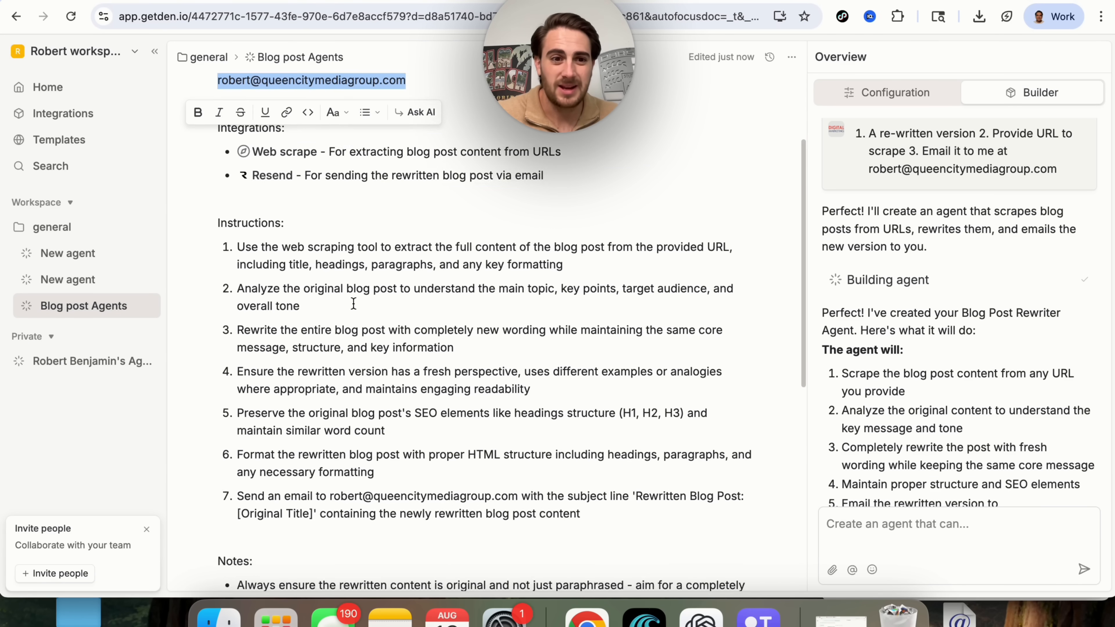
pyautogui.scroll(-7, 306, 428)
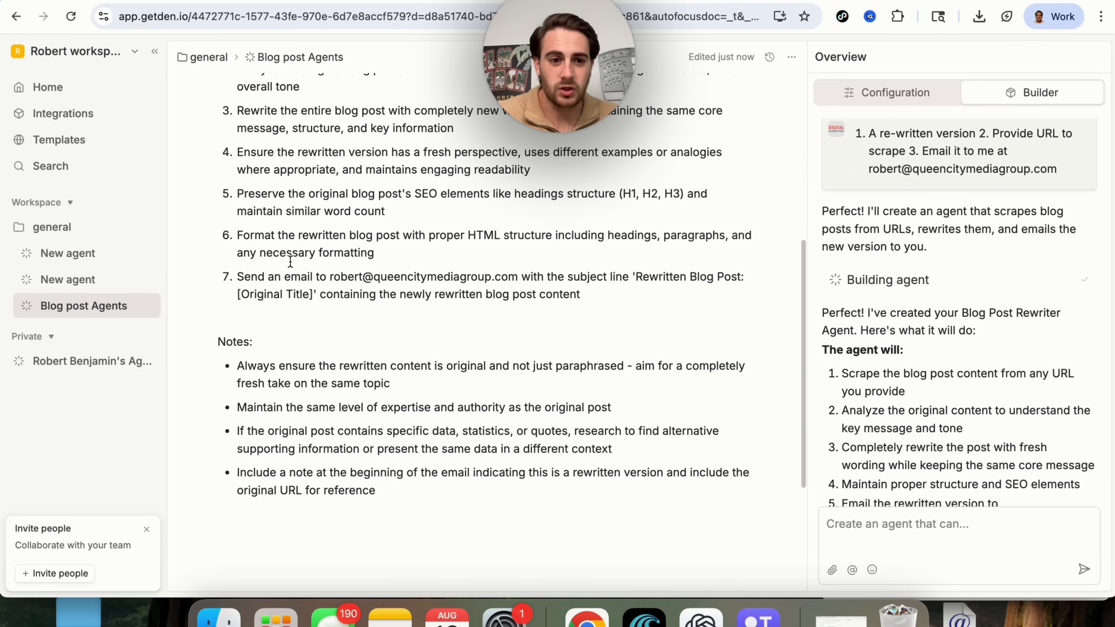
pyautogui.scroll(7, 307, 428)
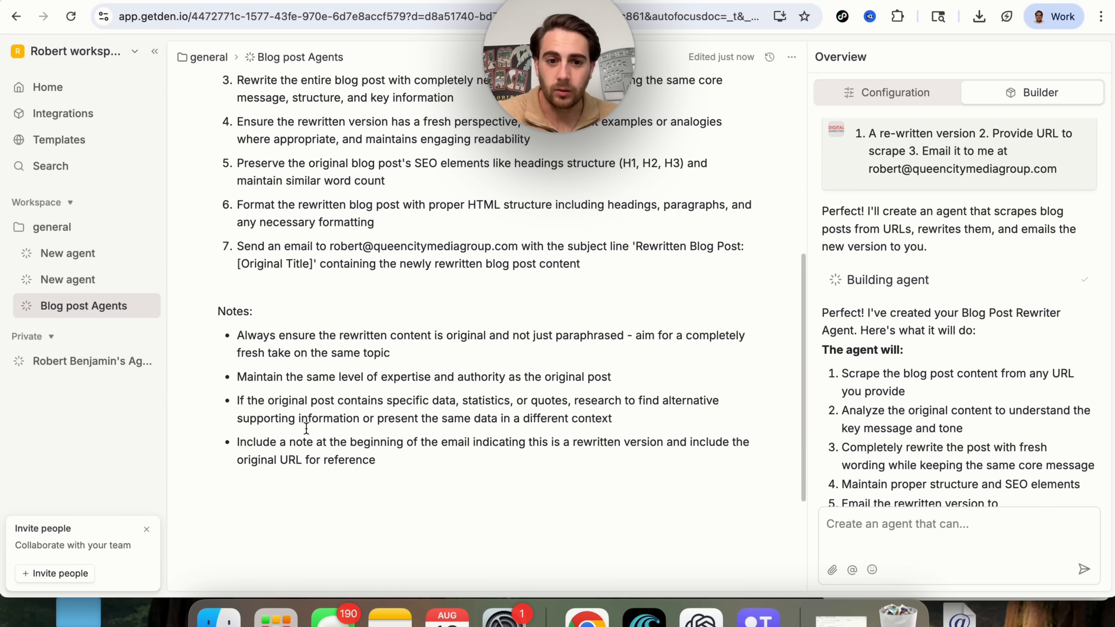
pyautogui.scroll(1, 306, 429)
pyautogui.moveTo(237, 230); pyautogui.dragTo(707, 230)
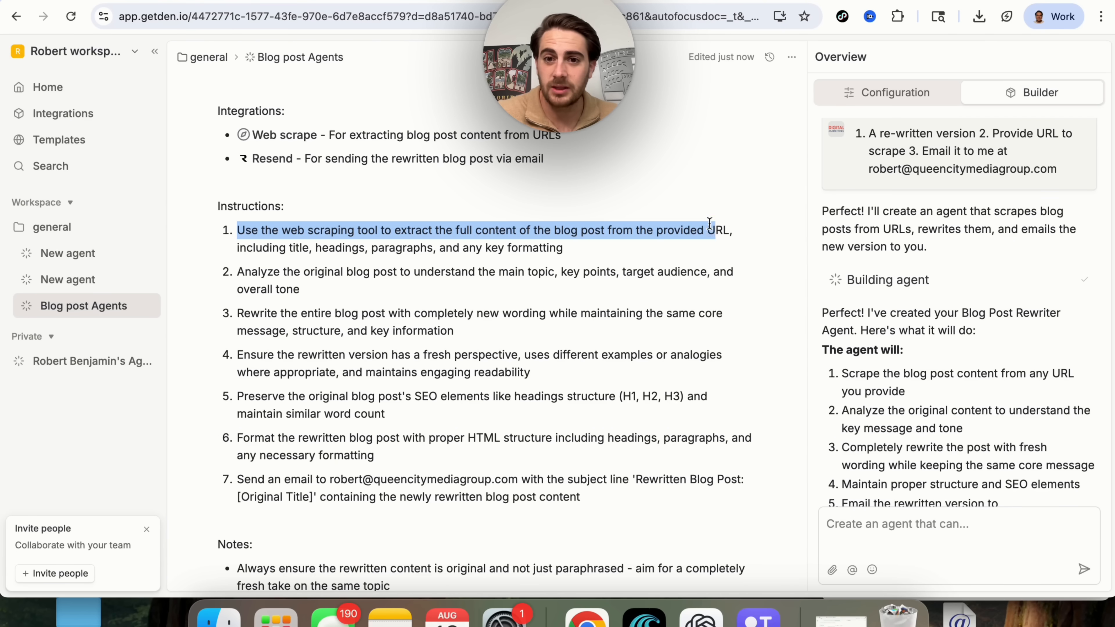
pyautogui.scroll(-2, 908, 281)
pyautogui.tripleClick(909, 281)
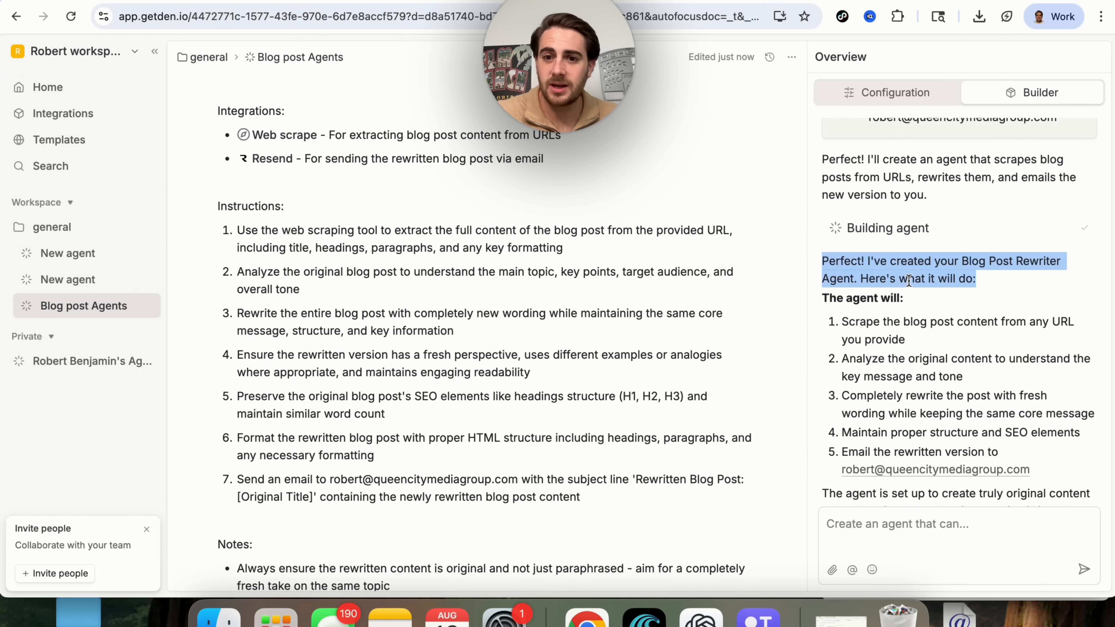
pyautogui.scroll(-1, 917, 336)
pyautogui.tripleClick(925, 307)
pyautogui.scroll(-1, 926, 309)
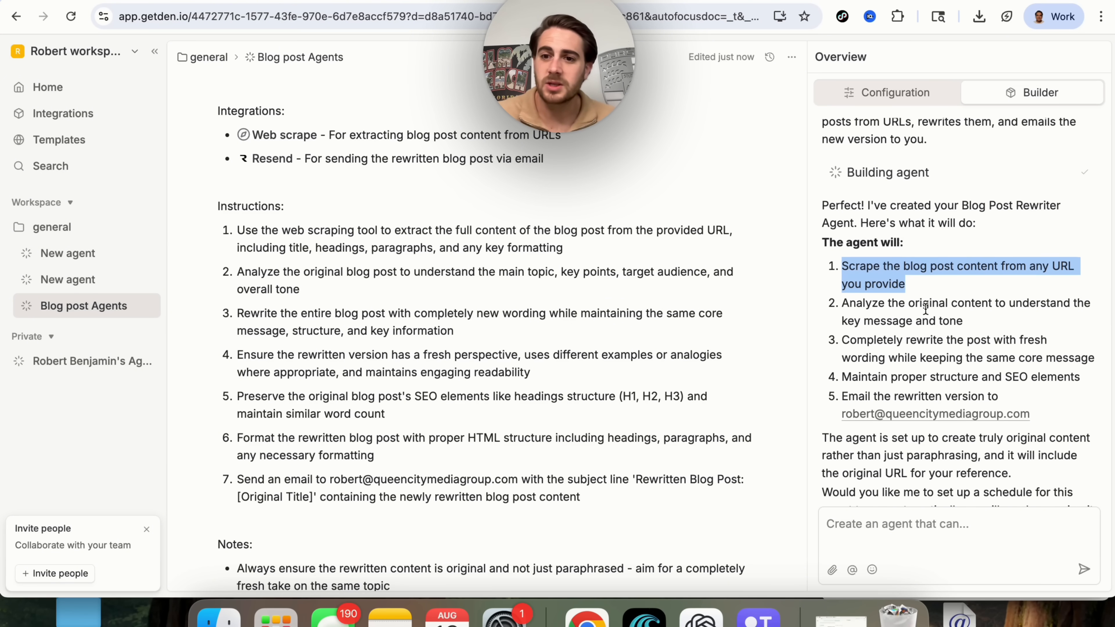
pyautogui.tripleClick(901, 303)
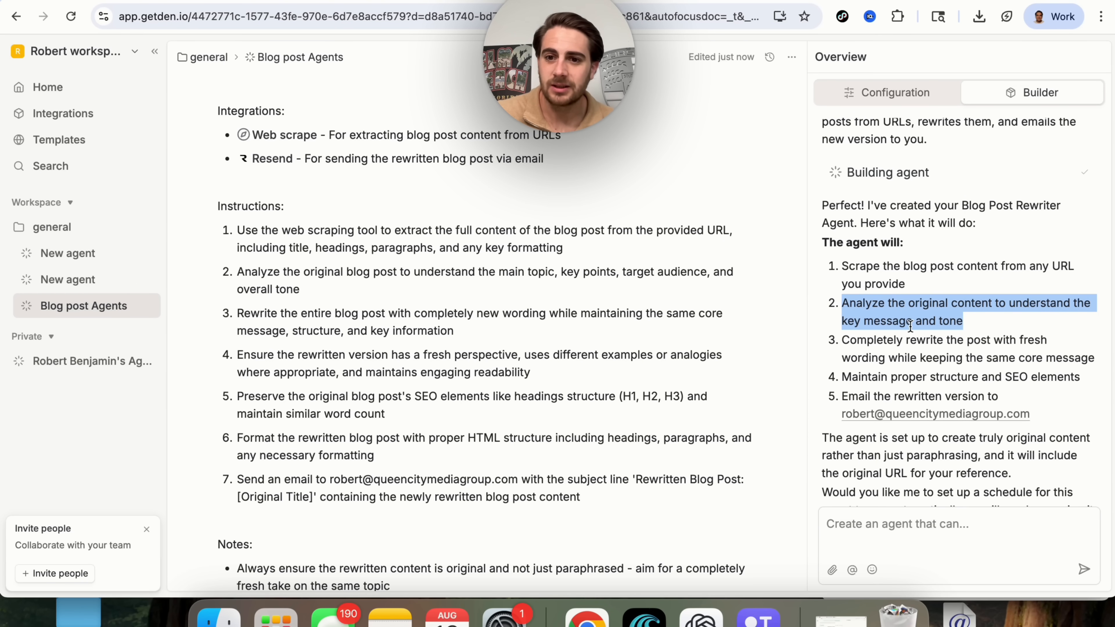
pyautogui.tripleClick(920, 342)
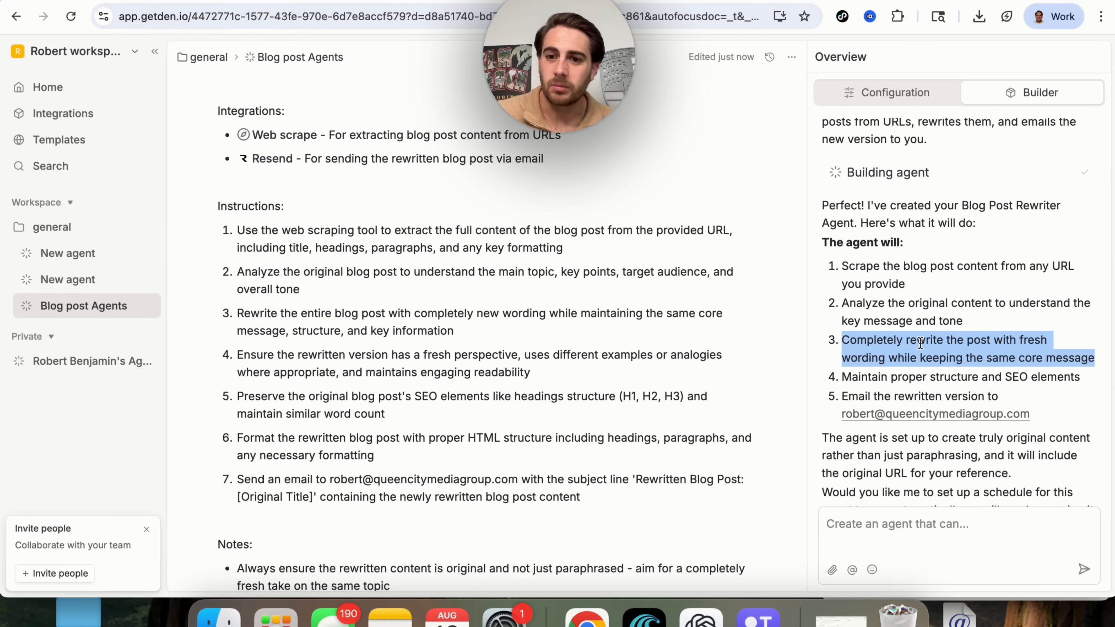
pyautogui.scroll(-1, 920, 342)
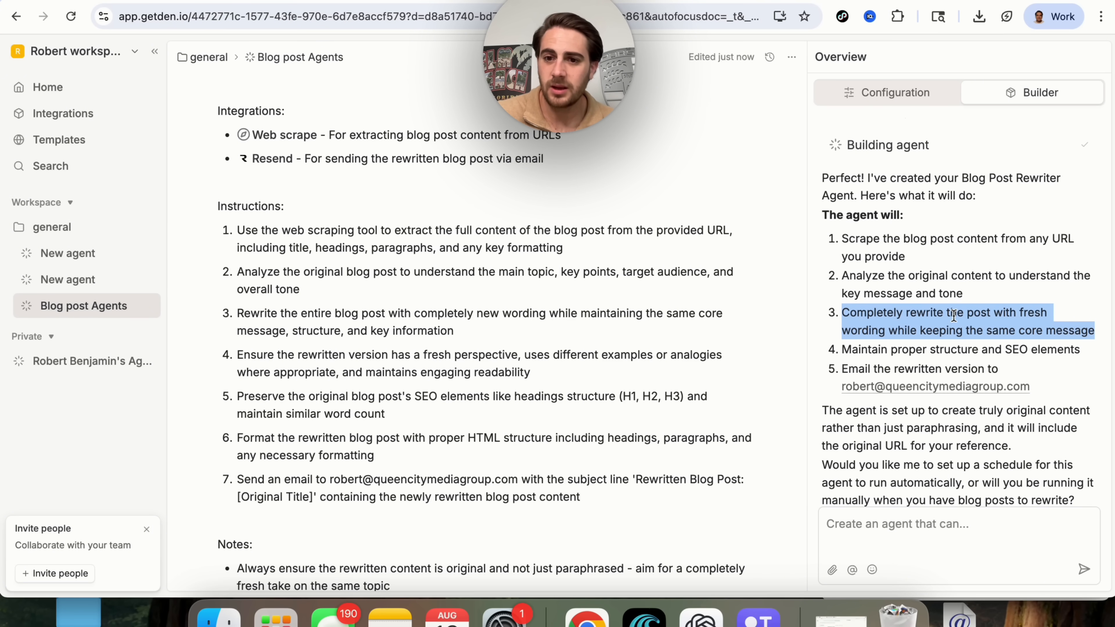
pyautogui.tripleClick(937, 354)
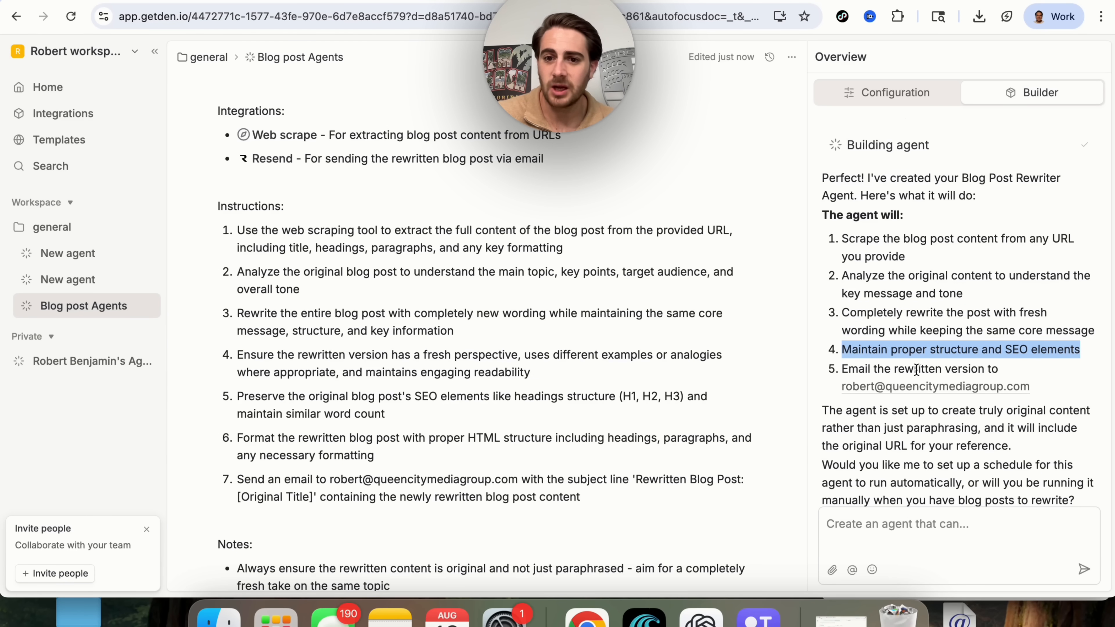
pyautogui.tripleClick(903, 370)
pyautogui.scroll(-2, 943, 403)
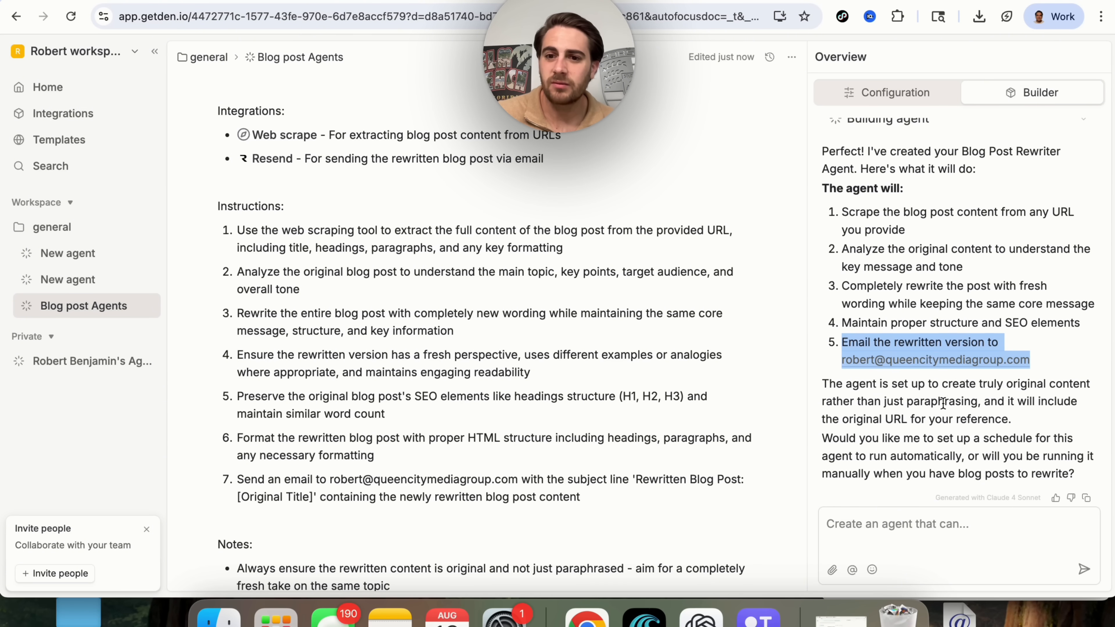
pyautogui.tripleClick(898, 391)
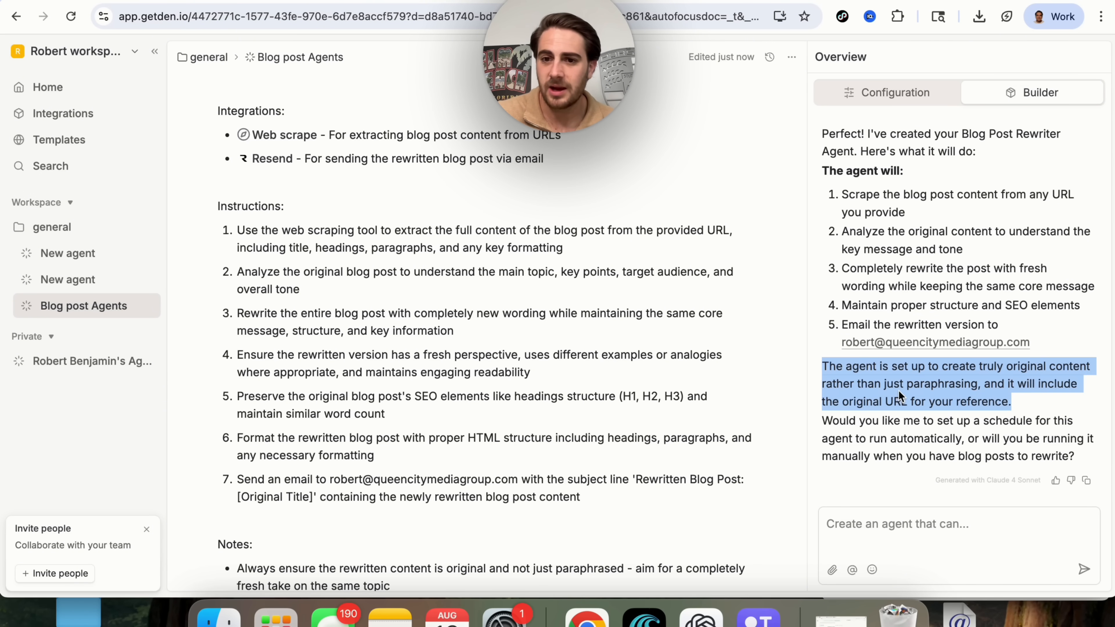
pyautogui.scroll(-1, 898, 390)
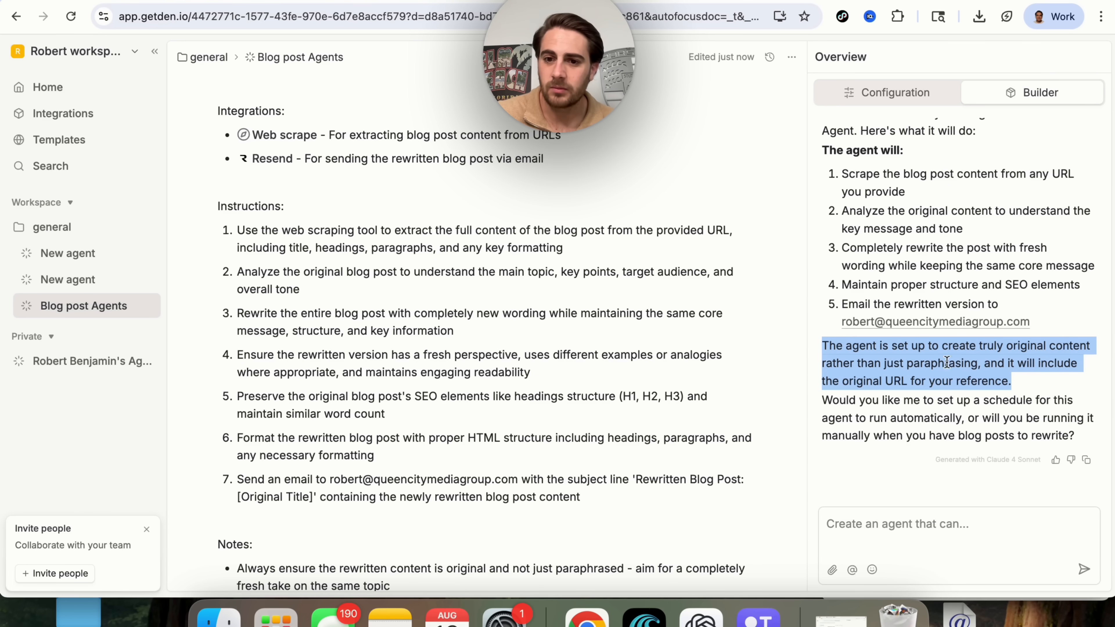
pyautogui.scroll(-1, 961, 380)
pyautogui.tripleClick(922, 413)
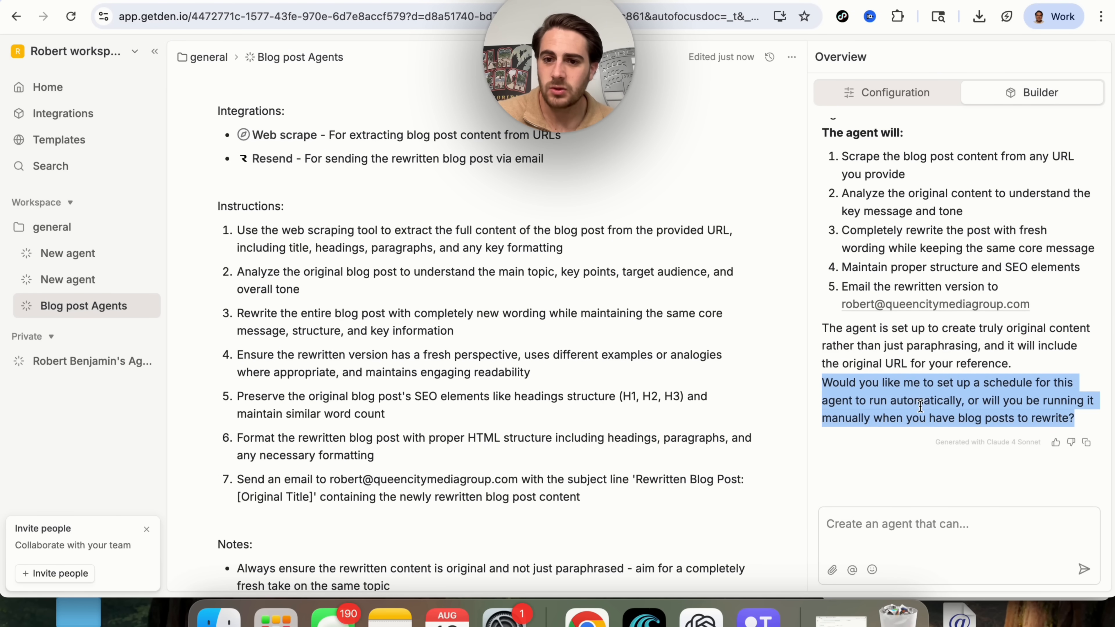
pyautogui.scroll(-1, 921, 406)
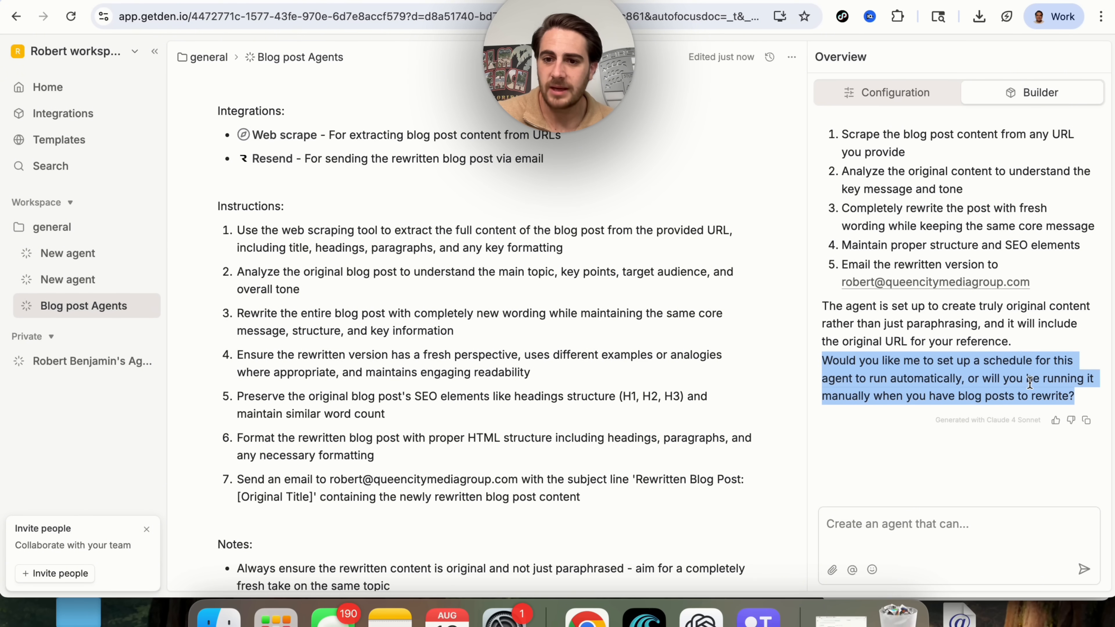
# Answer the builder's scheduling question with 'have it run manually for now'.
pyautogui.click(926, 524)
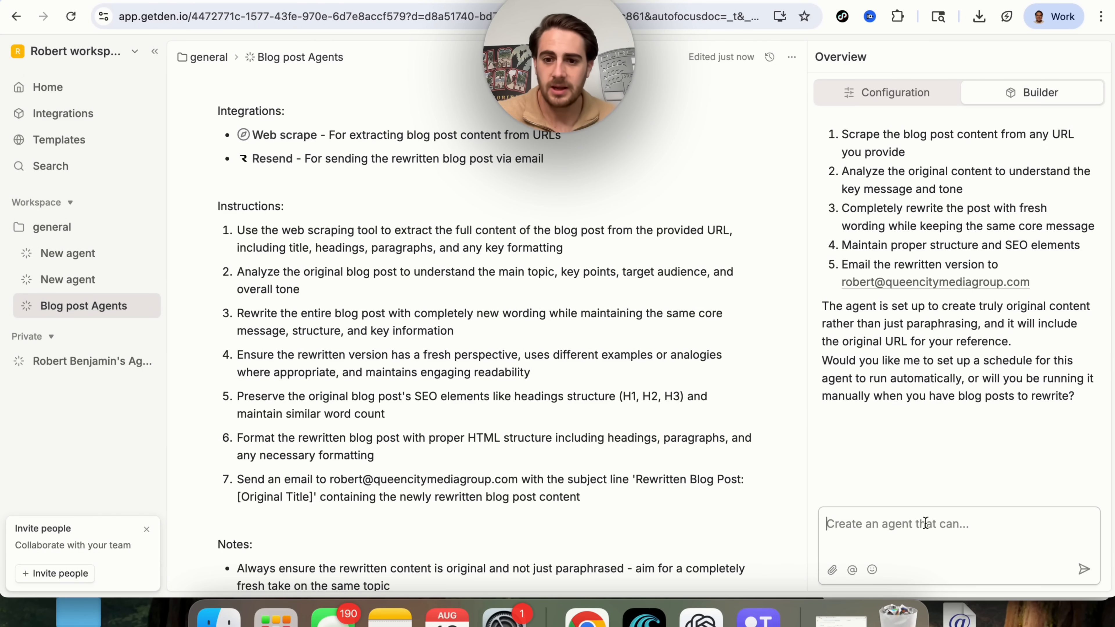
pyautogui.write('have it ')
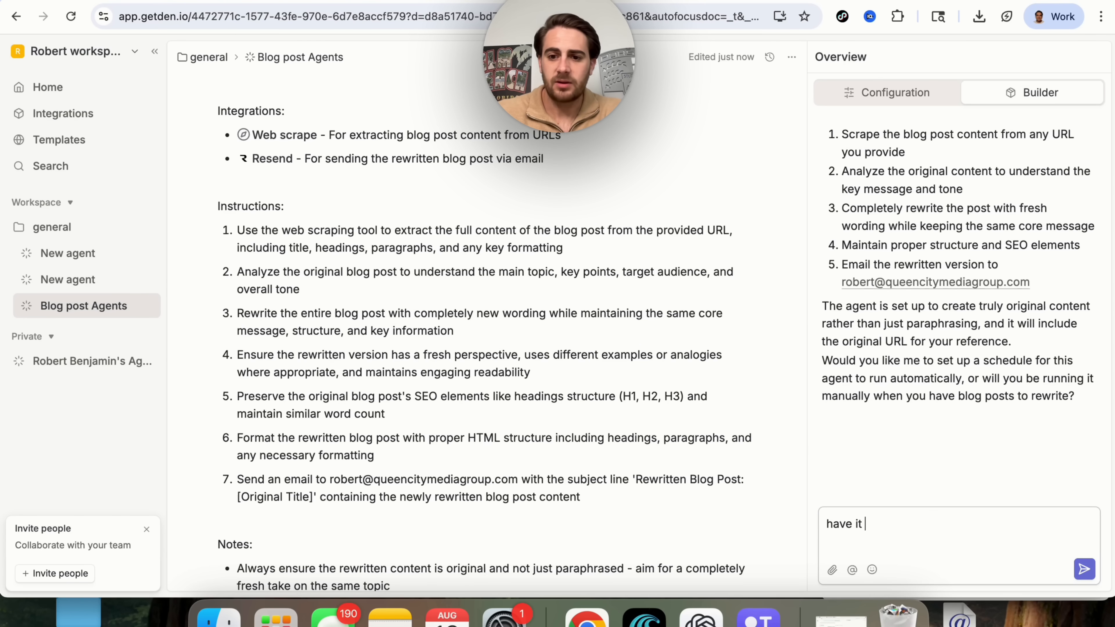
pyautogui.write('run manually fo')
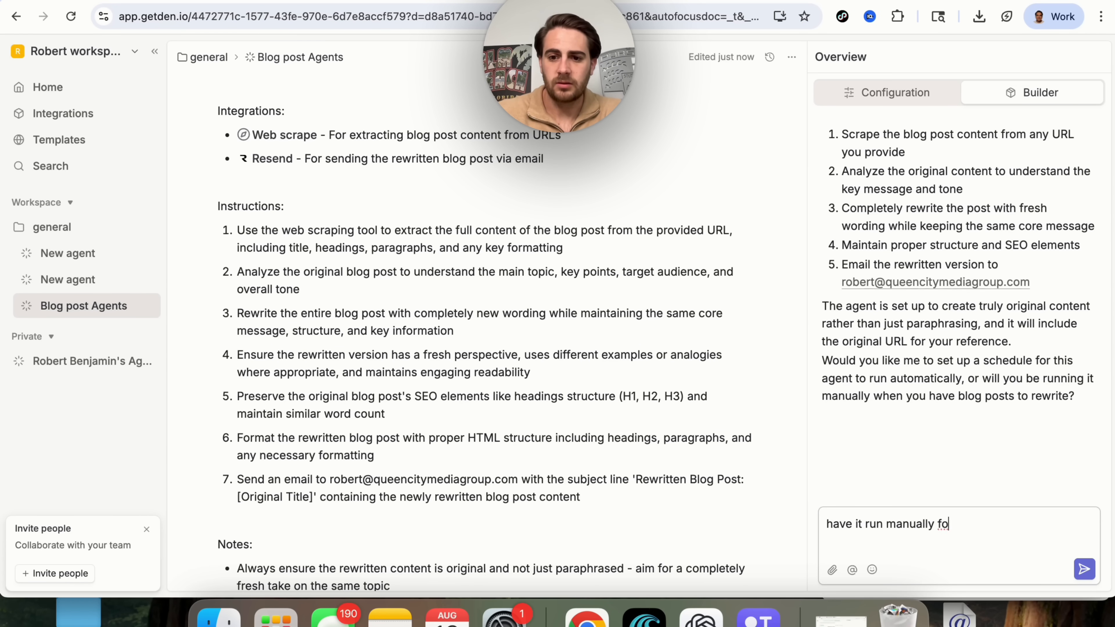
pyautogui.write('r now')
pyautogui.press('Return')
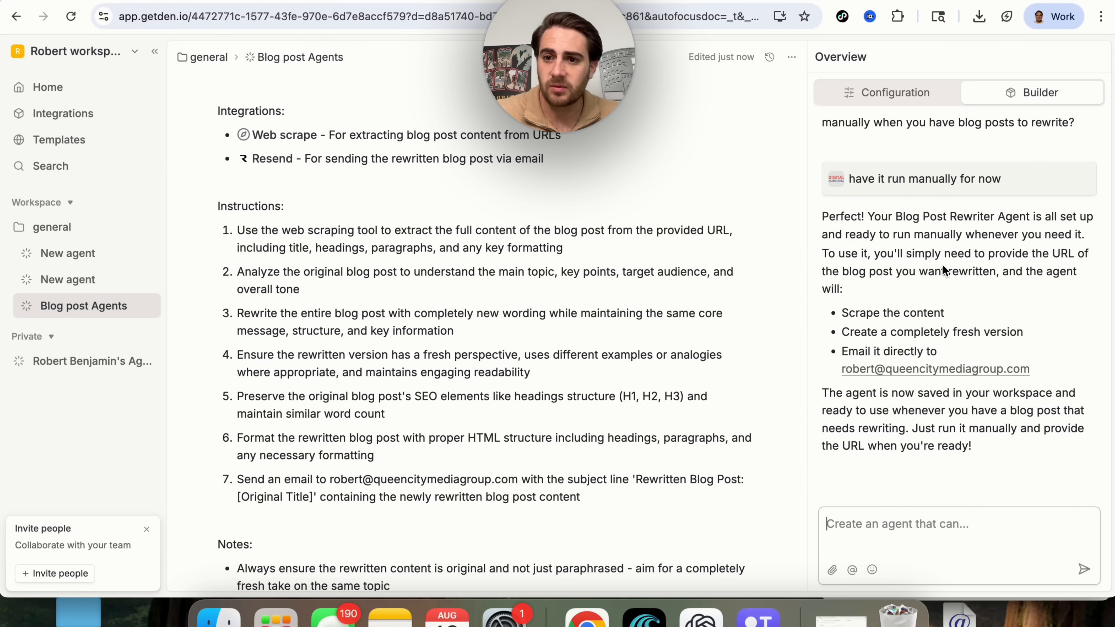
pyautogui.scroll(-1, 942, 266)
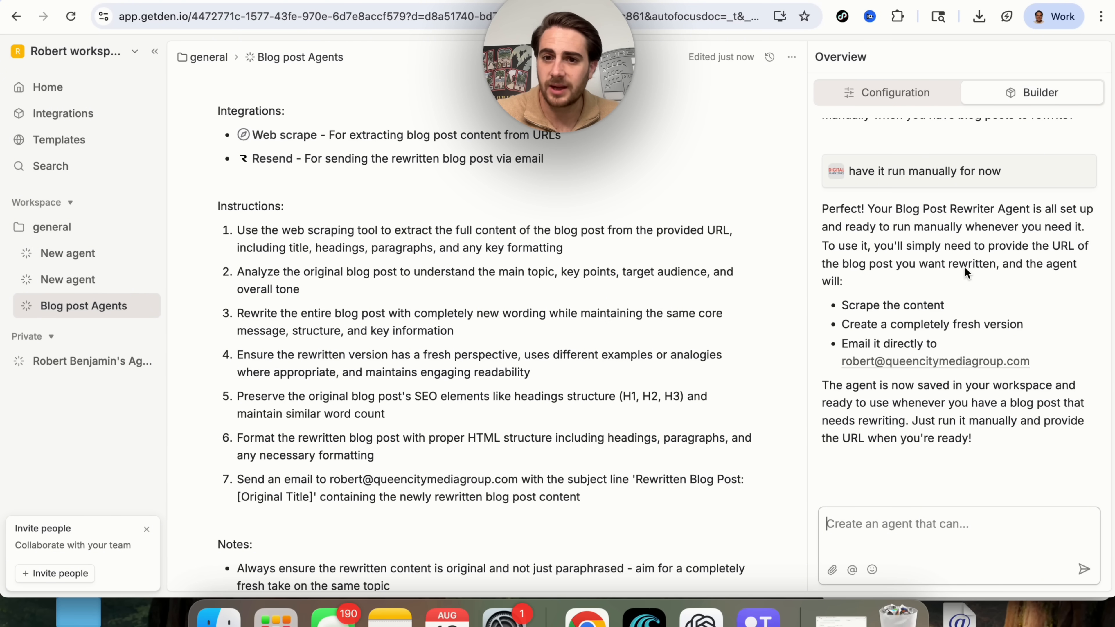
pyautogui.scroll(-1, 876, 292)
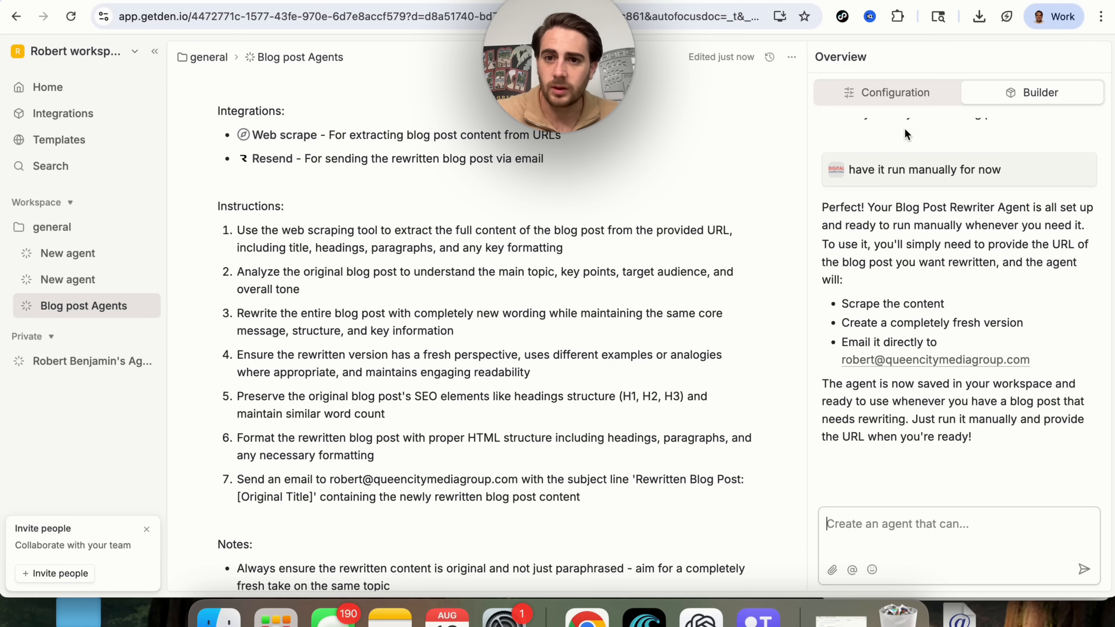
# Review the agent's configuration, knowledge options and Schedules/Triggers, then return to the Builder chat.
pyautogui.click(894, 88)
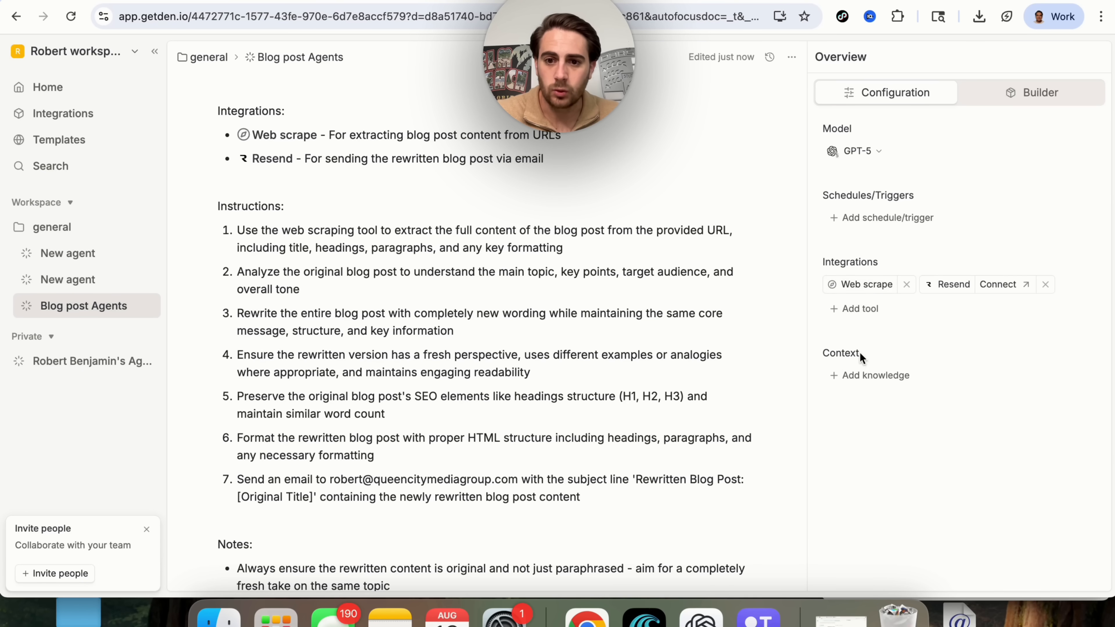
pyautogui.click(863, 376)
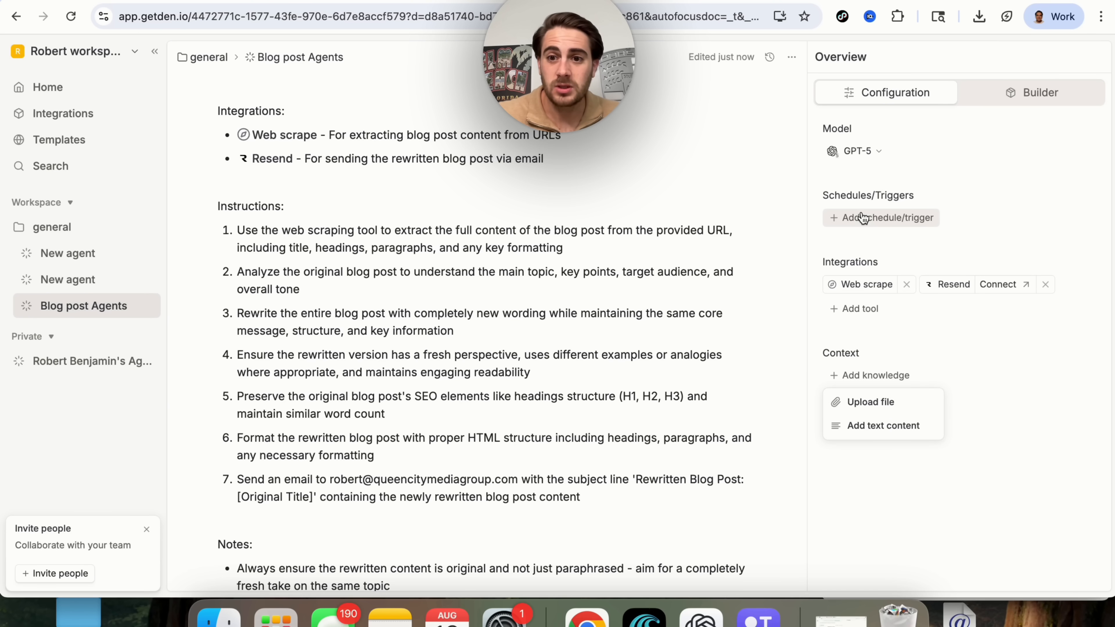
pyautogui.tripleClick(894, 195)
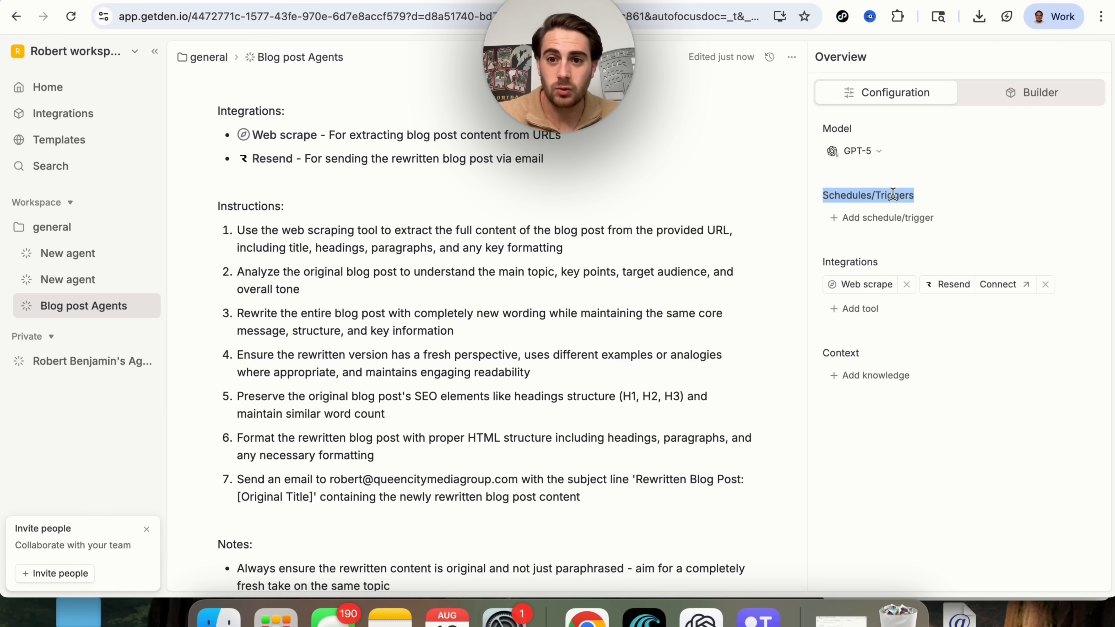
pyautogui.click(1023, 93)
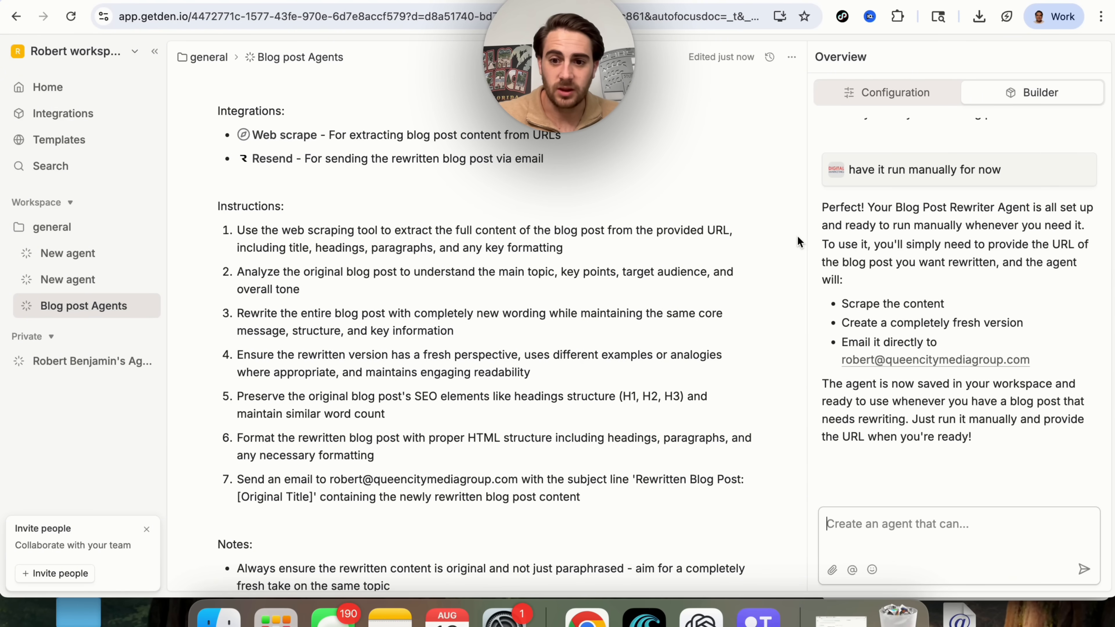
# Run the agent with the pasted TestingCatalog article URL as input.
pyautogui.scroll(-8, 382, 417)
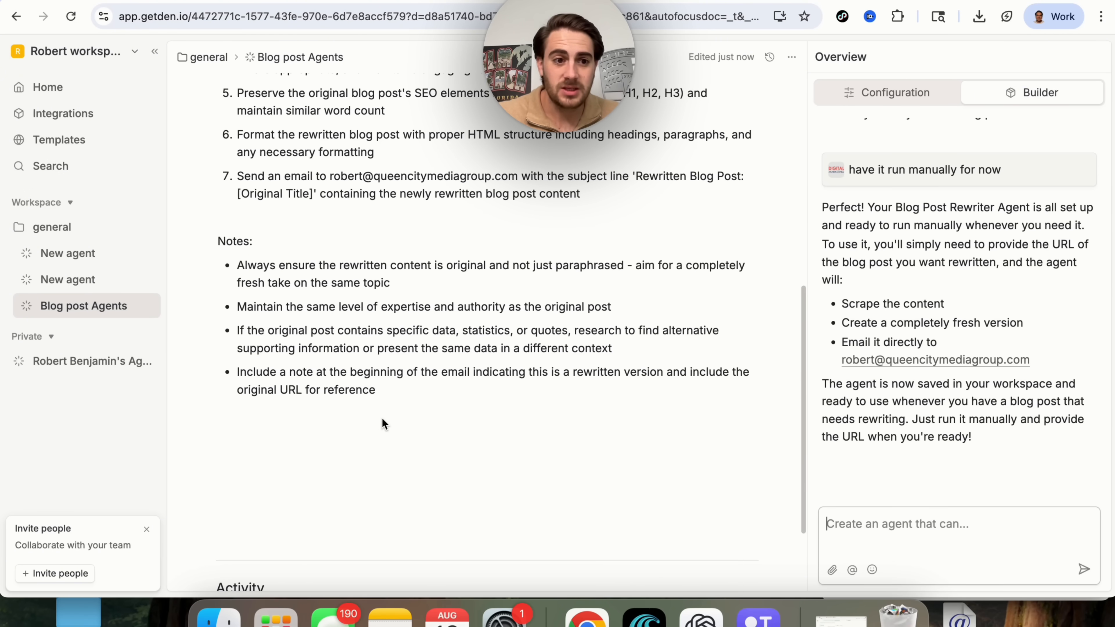
pyautogui.scroll(-3, 382, 417)
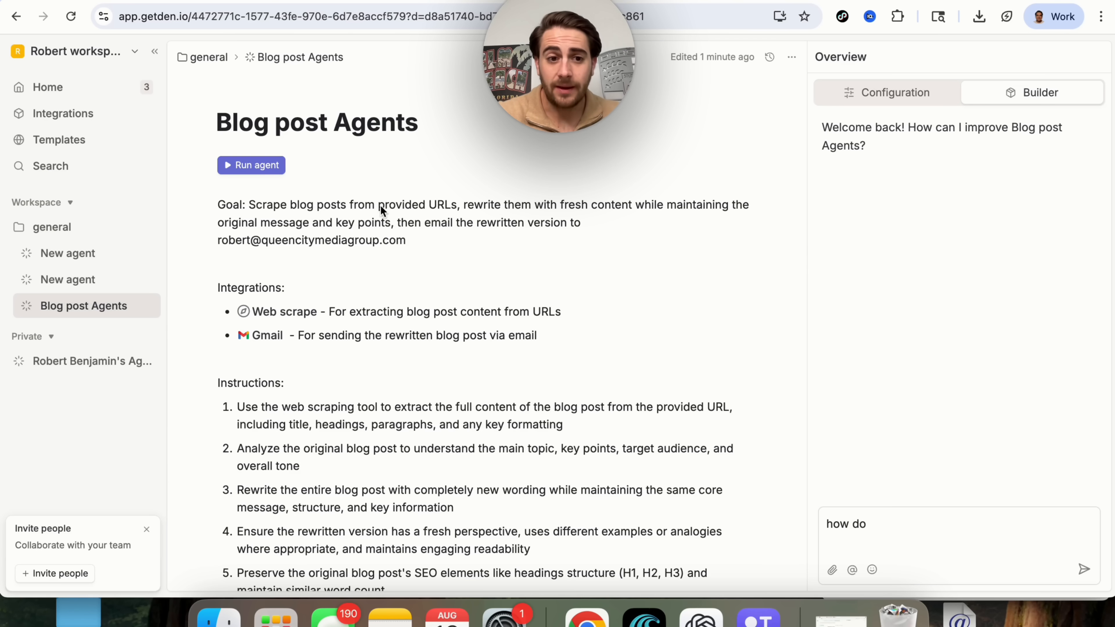
pyautogui.click(251, 165)
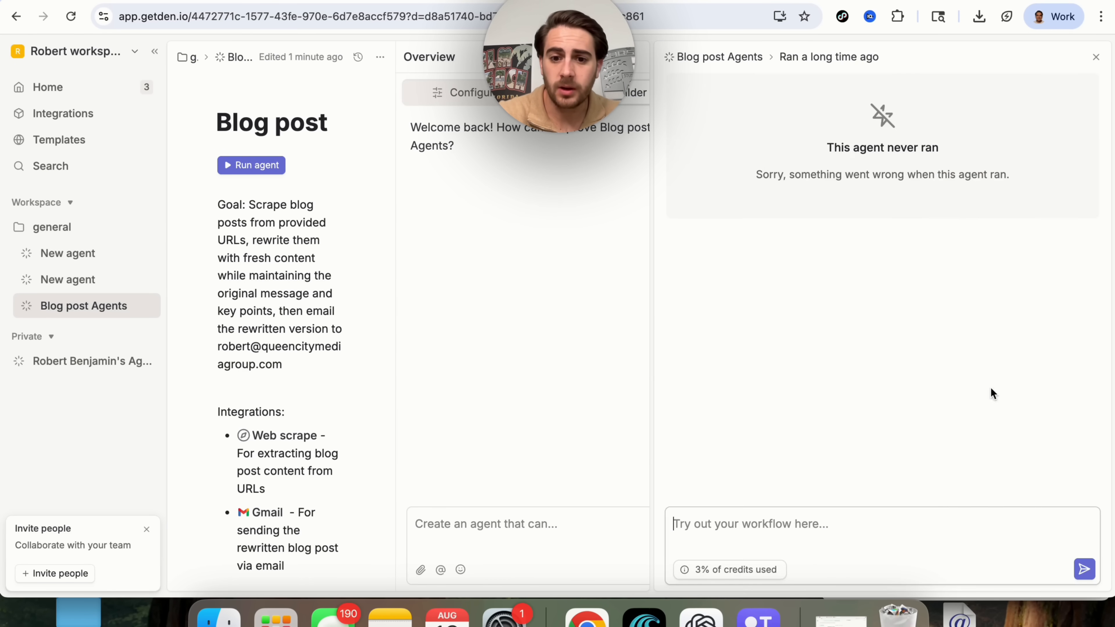
pyautogui.write('https://www.testingcatalog.com/perplexity-works-on-remote-mcp-integrations-for-notion-and-linear/')
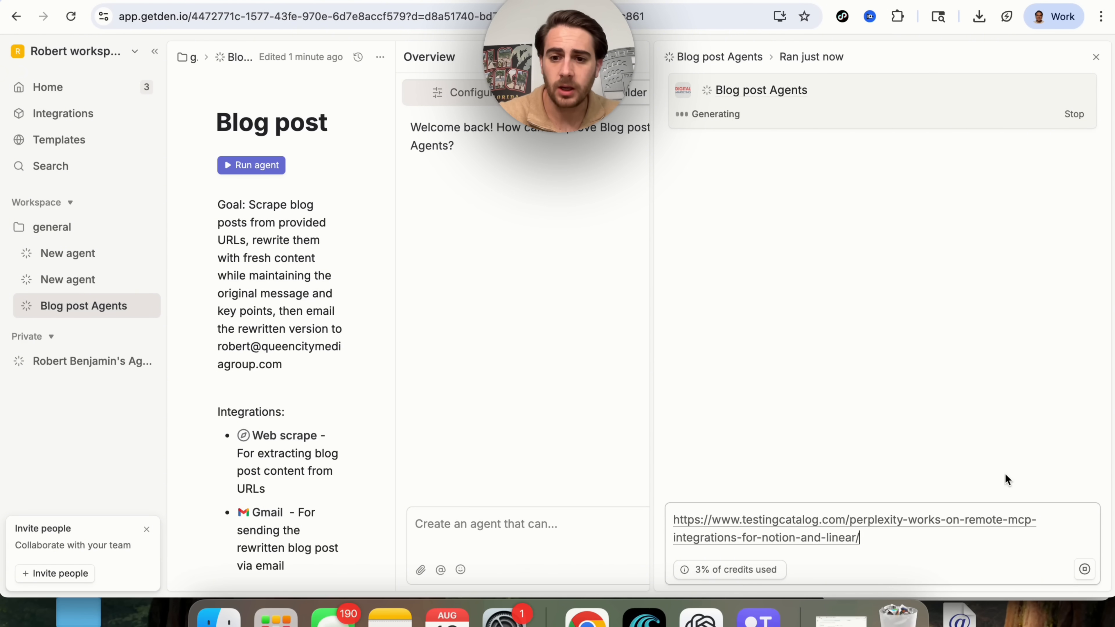
pyautogui.click(1088, 572)
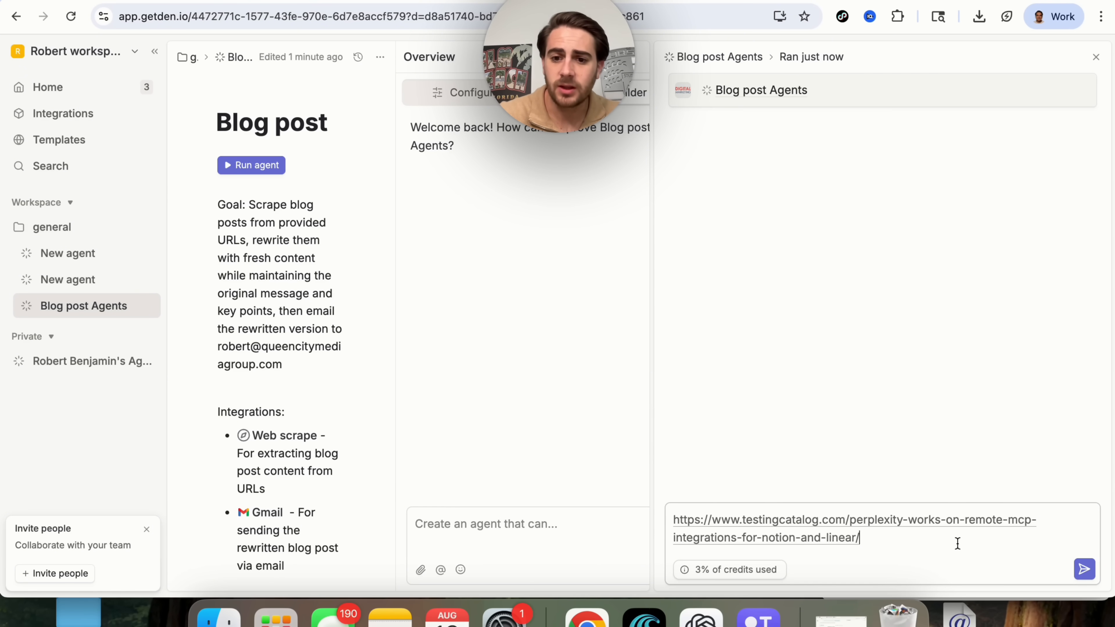
pyautogui.press('Return')
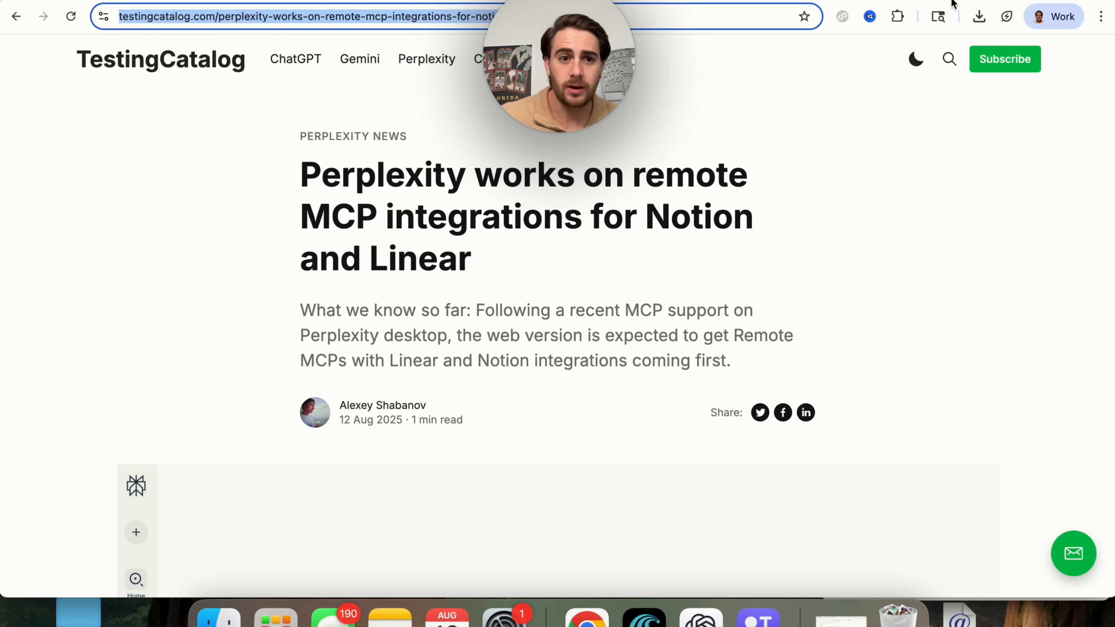
# Highlight the original article title 'Perplexity works on remote MCP integrations for Notion and Linear'.
pyautogui.scroll(-1, 468, 228)
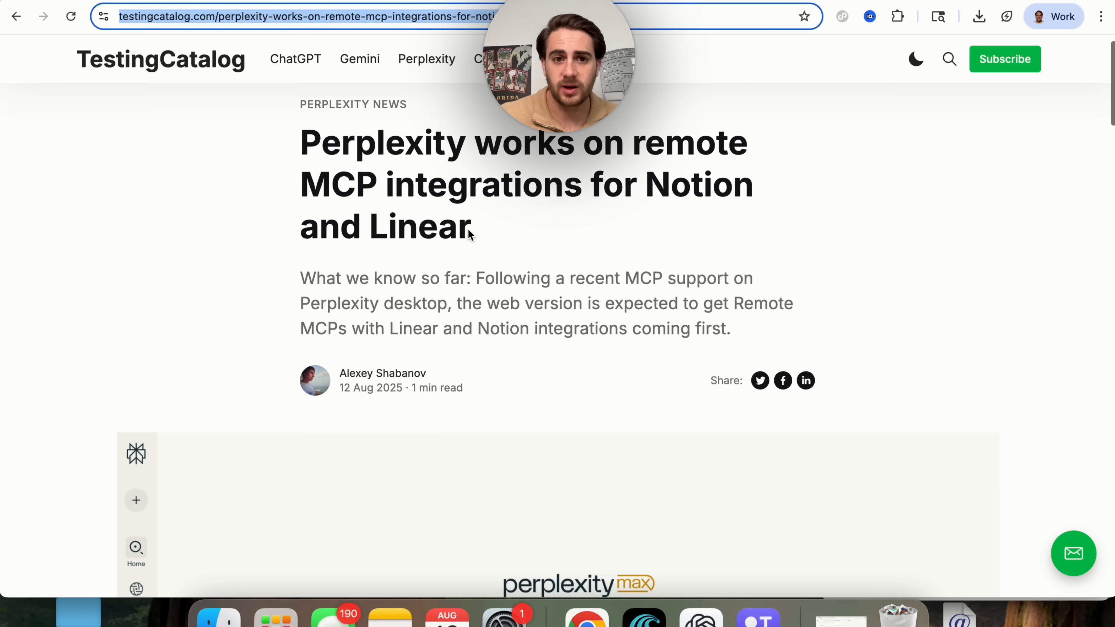
pyautogui.tripleClick(451, 186)
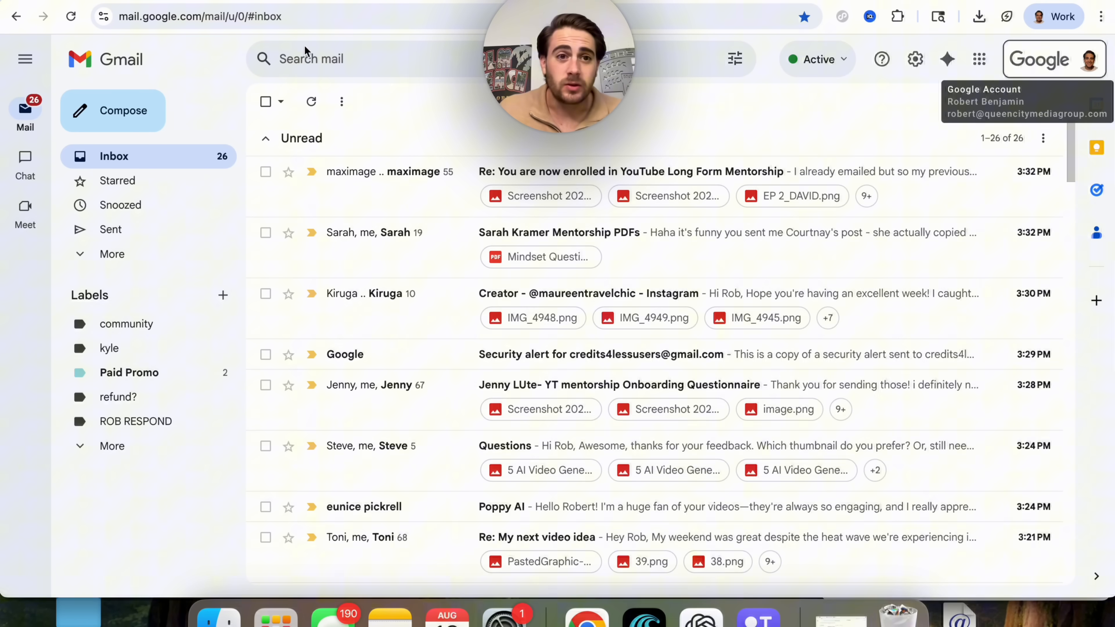
# Switch to the Gmail inbox and wait for the new email to arrive.
pyautogui.click(284, 18)
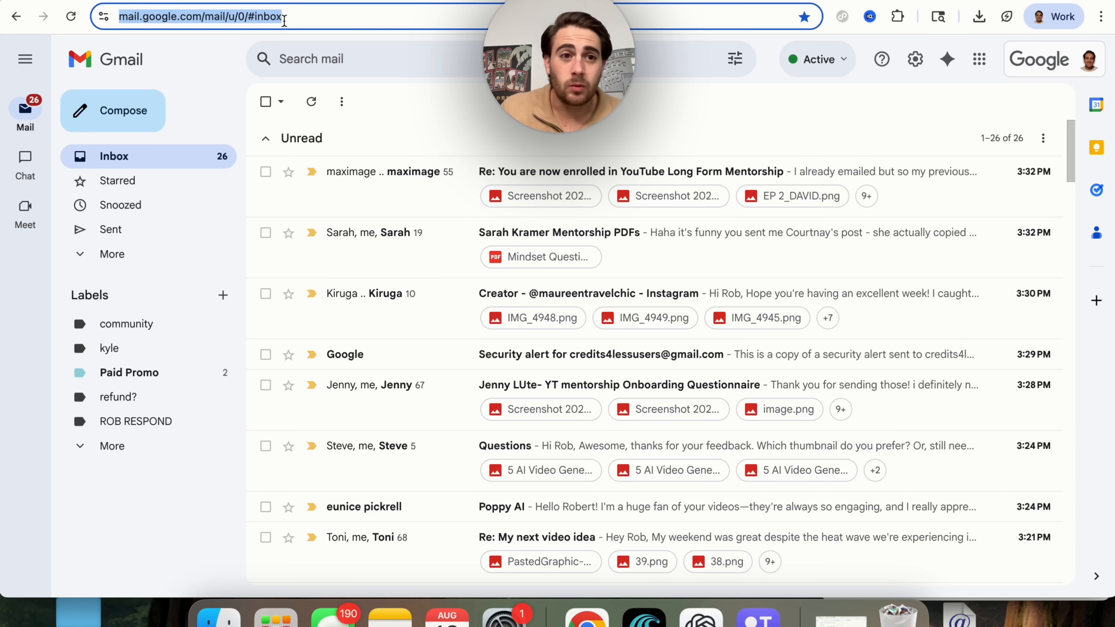
pyautogui.press('Escape')
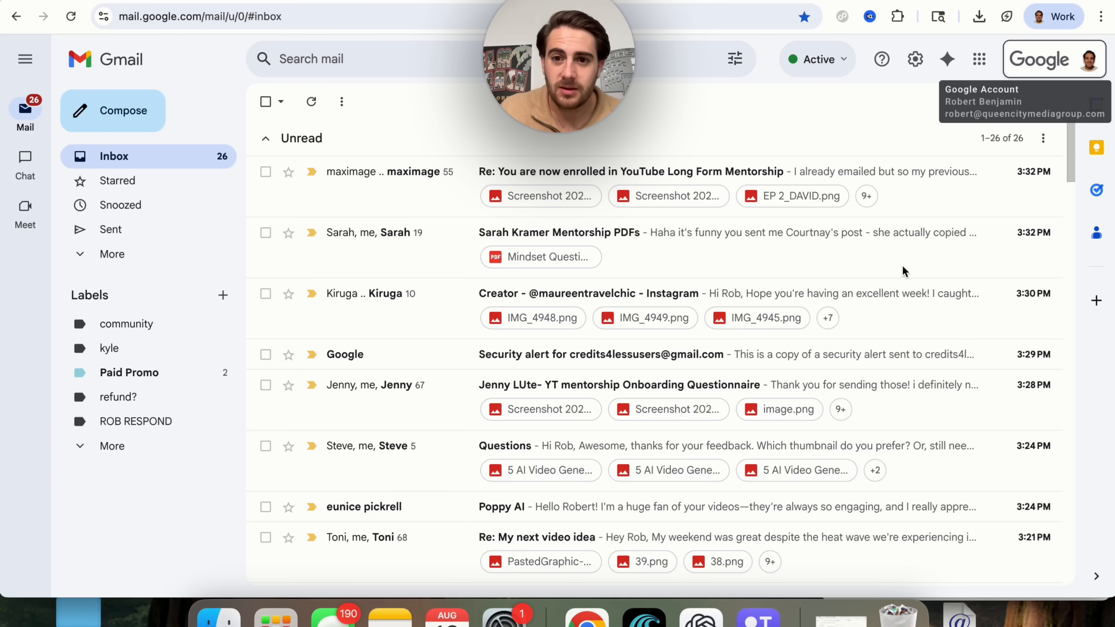
pyautogui.click(401, 17)
pyautogui.press('Escape')
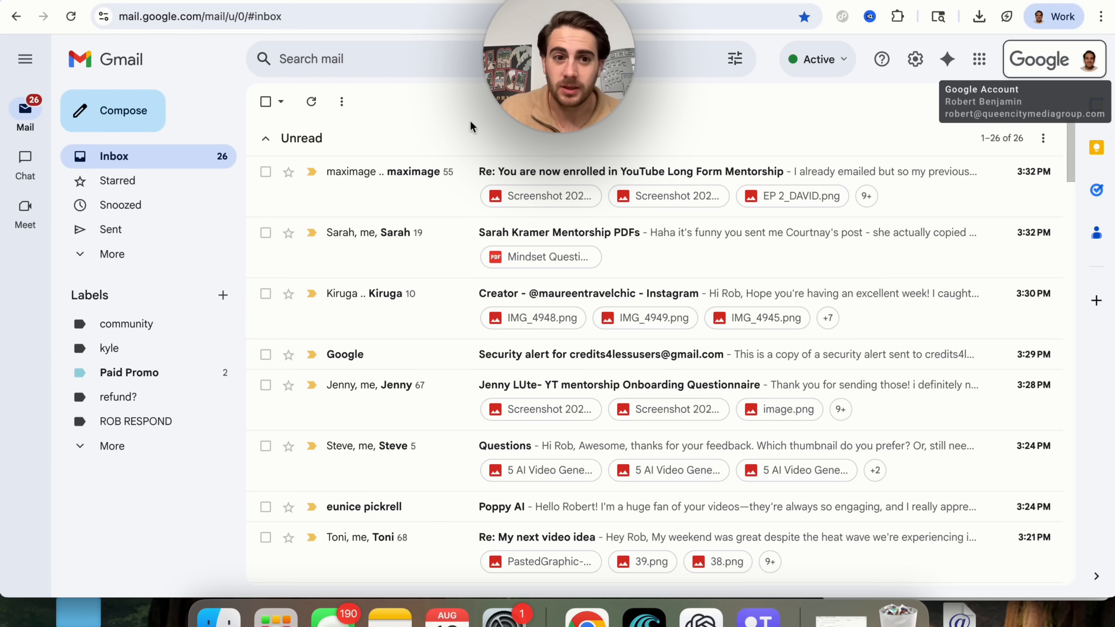
pyautogui.press('Escape')
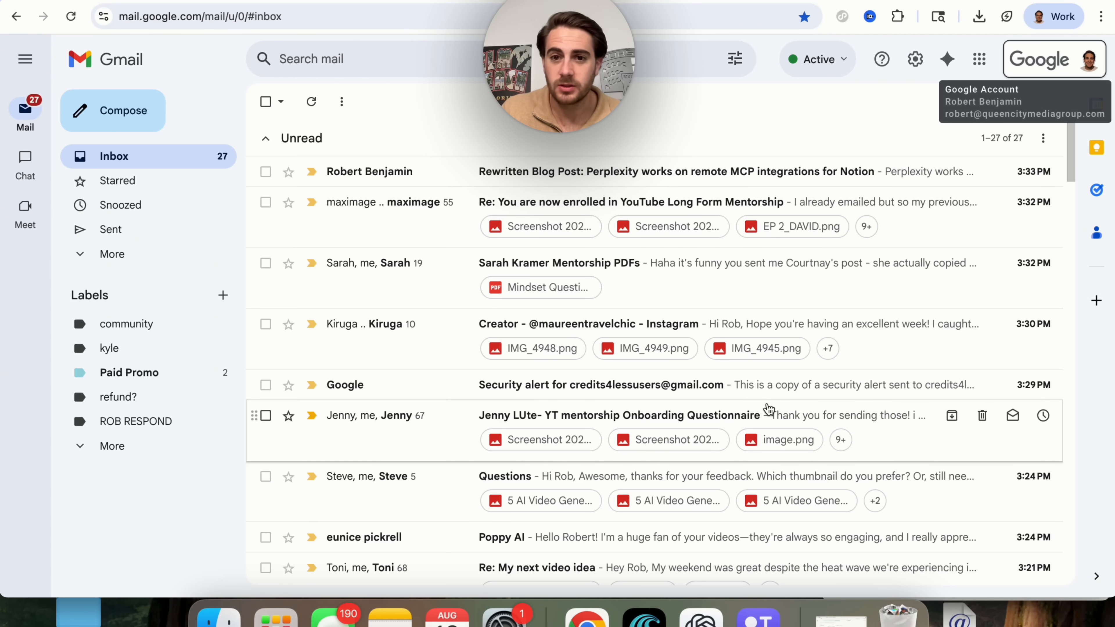
# Open the Rewritten Blog Post email and highlight its heading and both rewritten paragraphs.
pyautogui.click(556, 176)
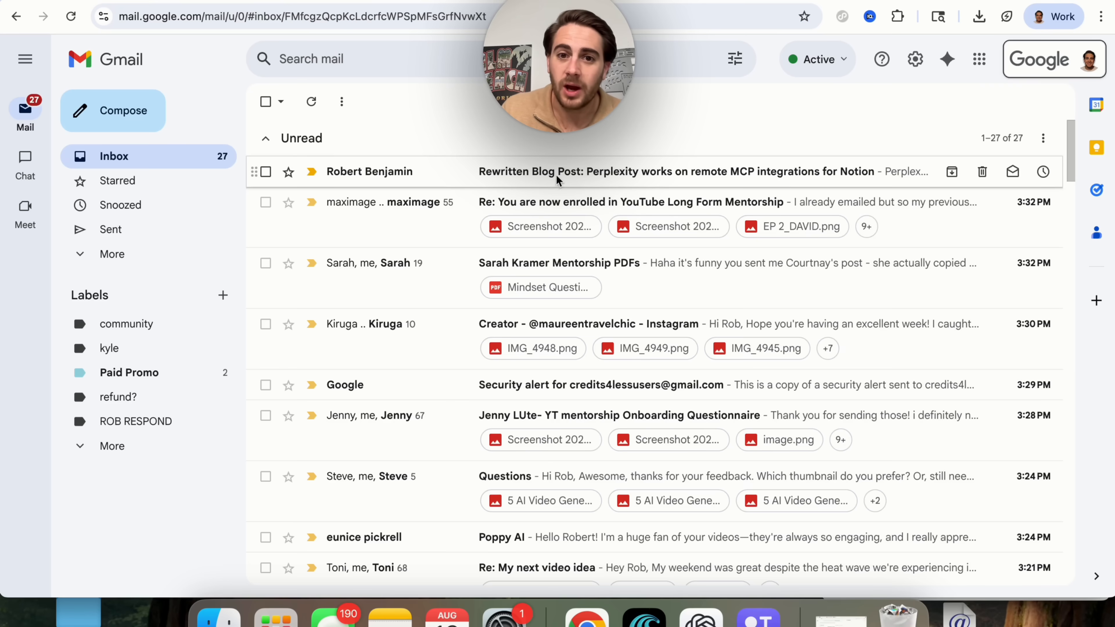
pyautogui.tripleClick(448, 299)
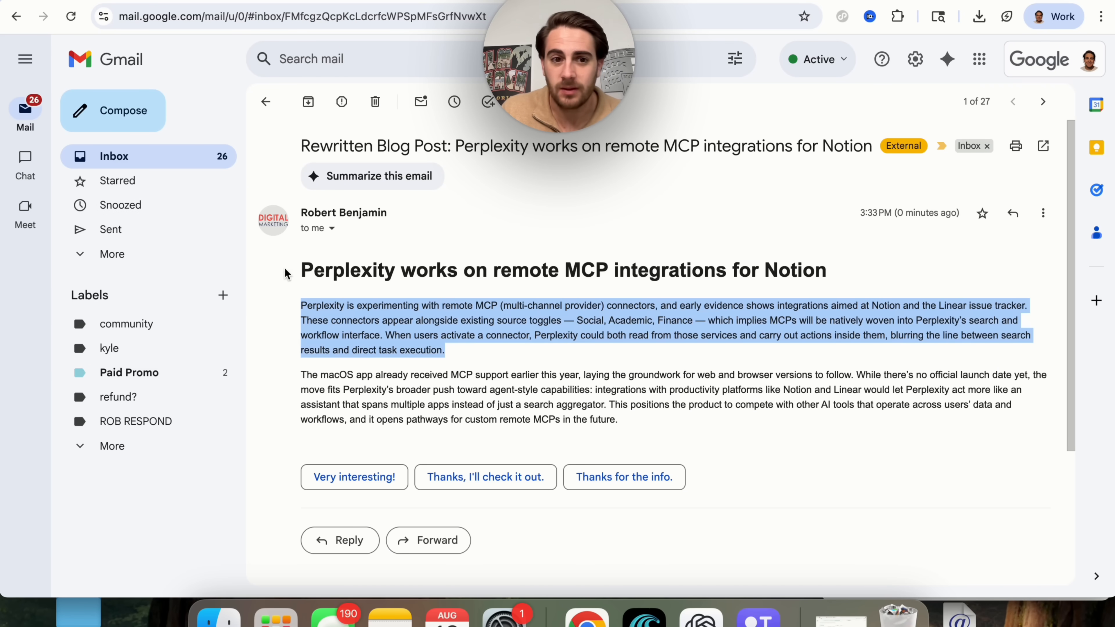
pyautogui.moveTo(272, 270); pyautogui.dragTo(692, 412)
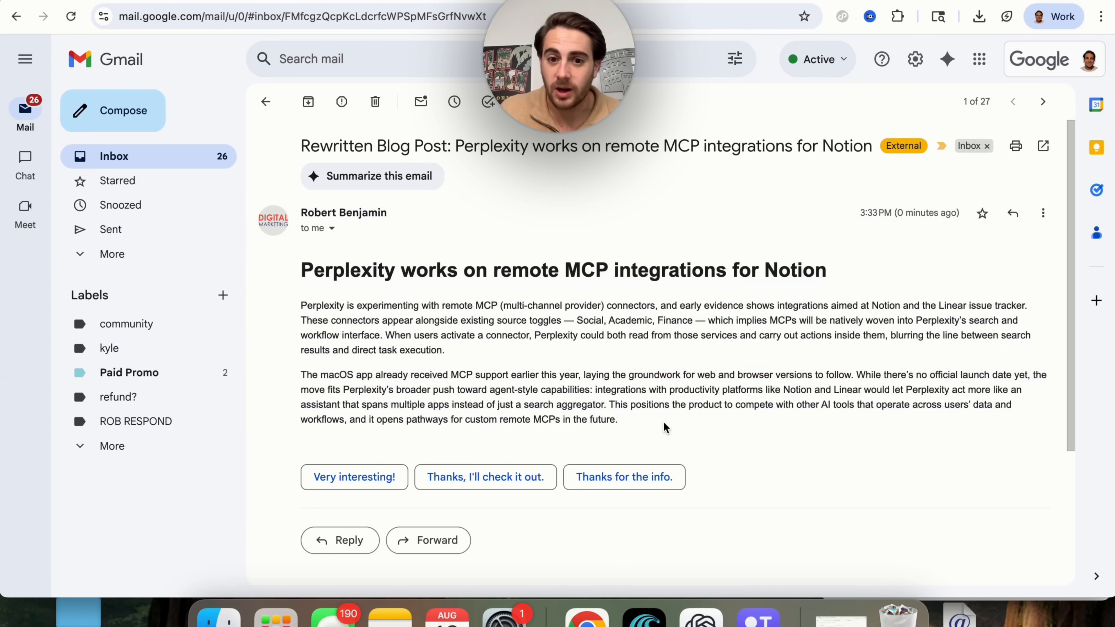
pyautogui.tripleClick(664, 428)
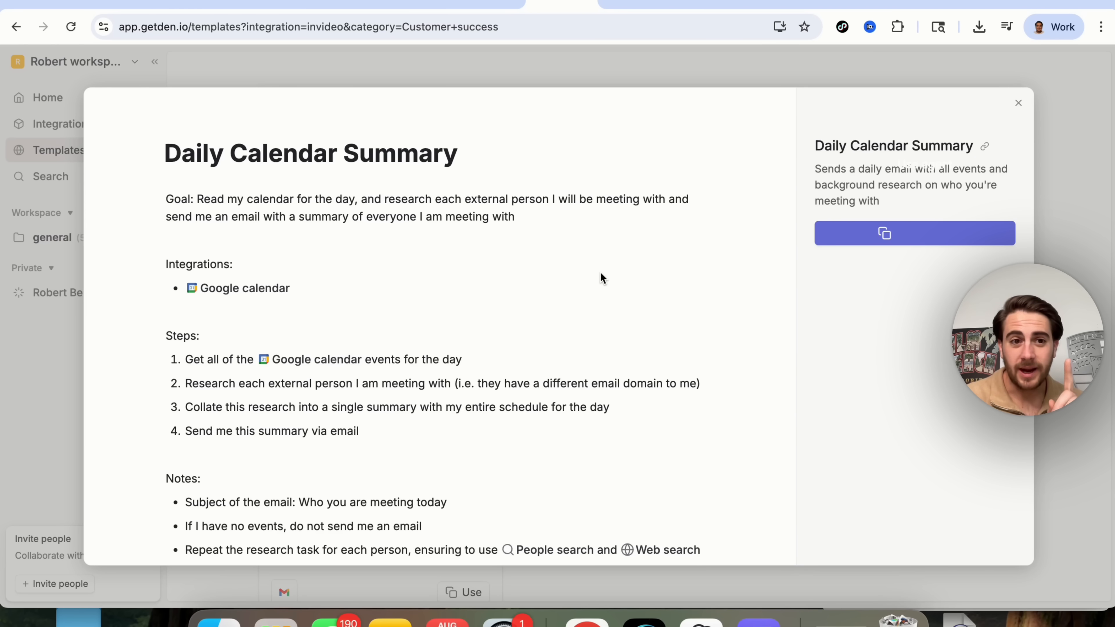
# Highlight the Daily Calendar Summary title and step 4 about emailing the summary.
pyautogui.tripleClick(328, 165)
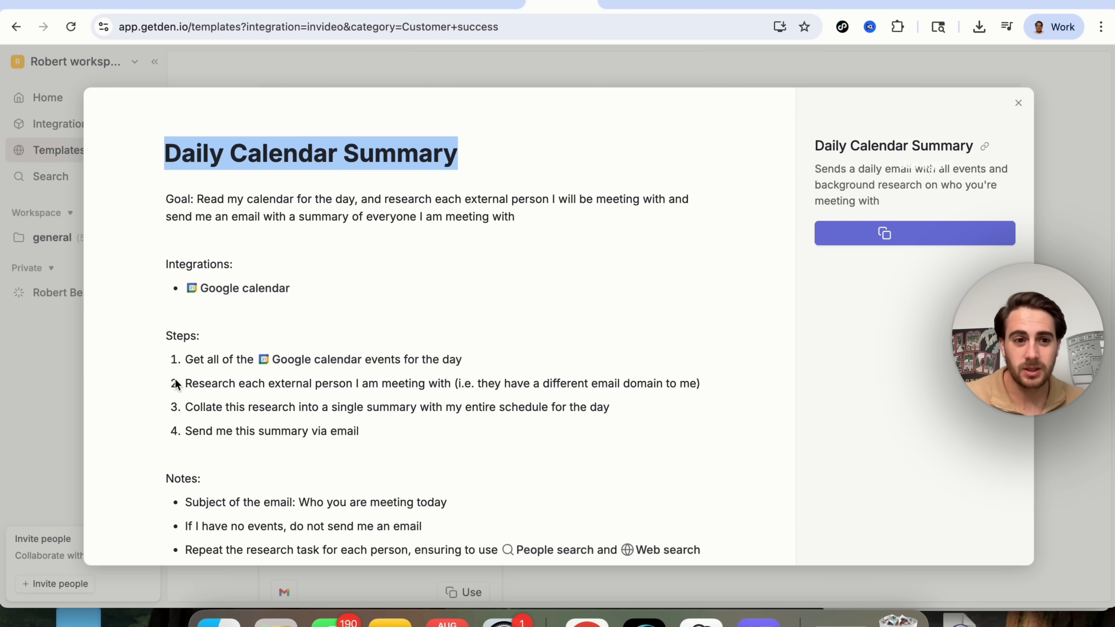
pyautogui.click(182, 365)
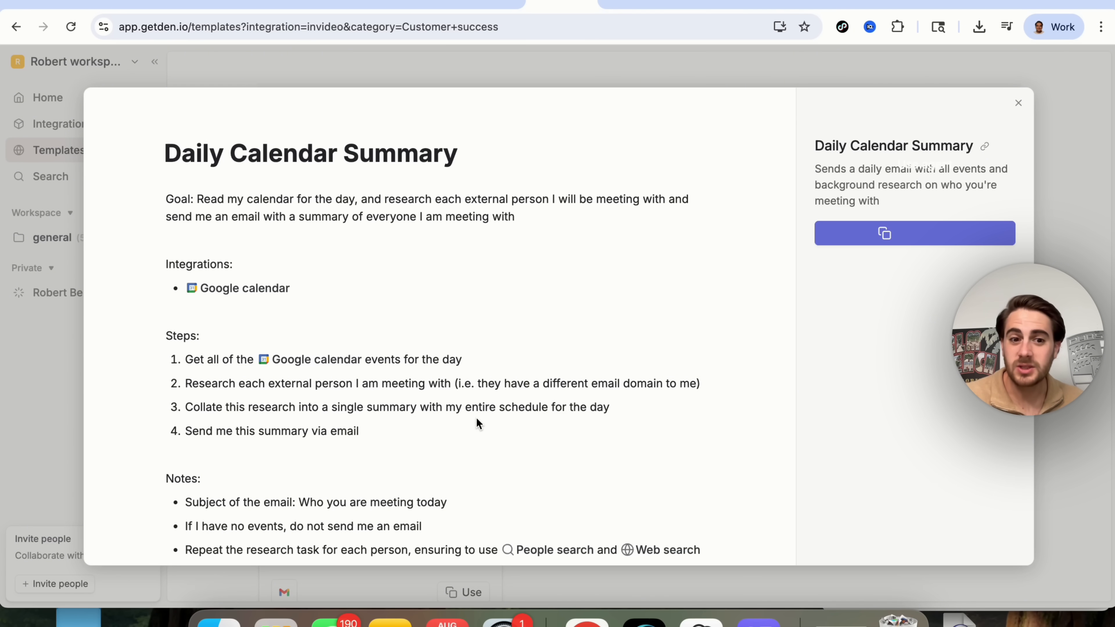
pyautogui.tripleClick(316, 432)
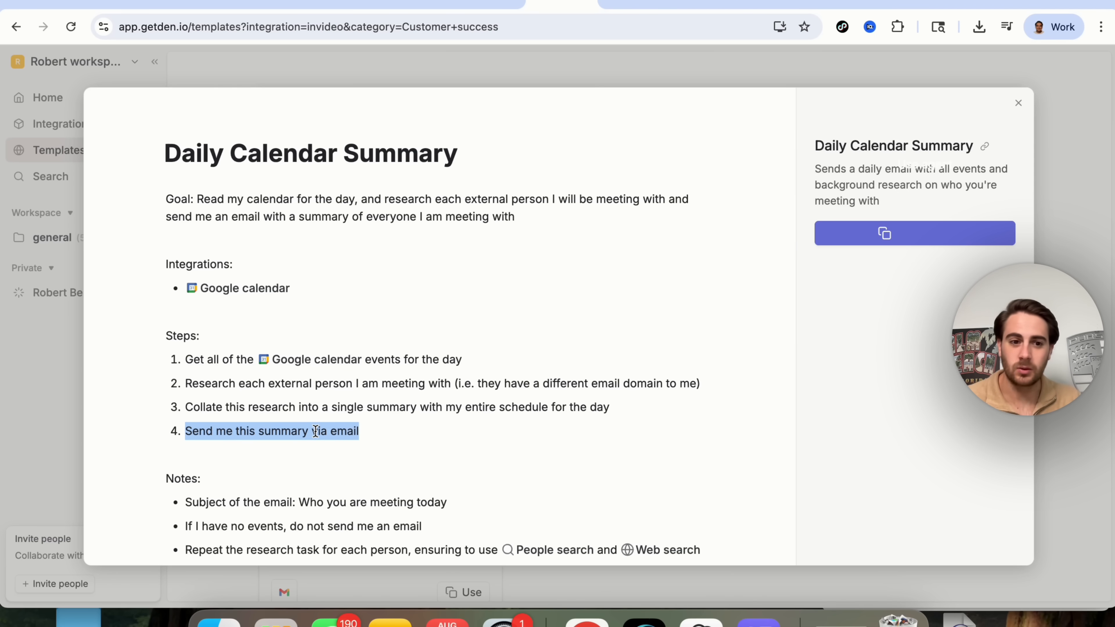
pyautogui.click(326, 491)
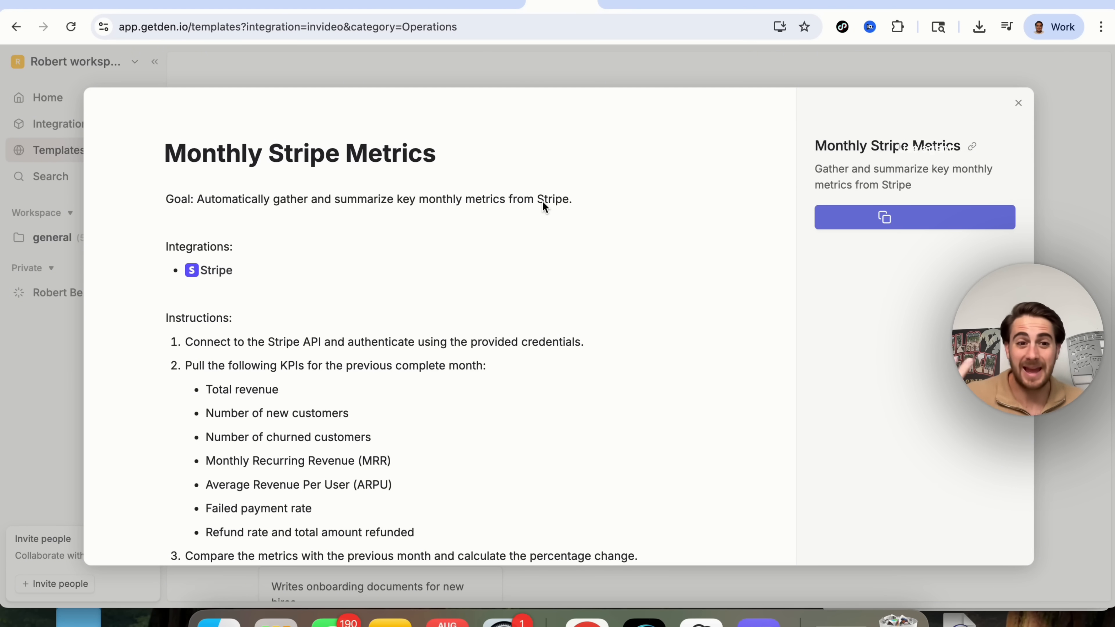
# Highlight each Stripe KPI (revenue, new and churned customers, MRR, ARPU, failed payments, refunds), then close the template.
pyautogui.tripleClick(245, 389)
pyautogui.tripleClick(302, 403)
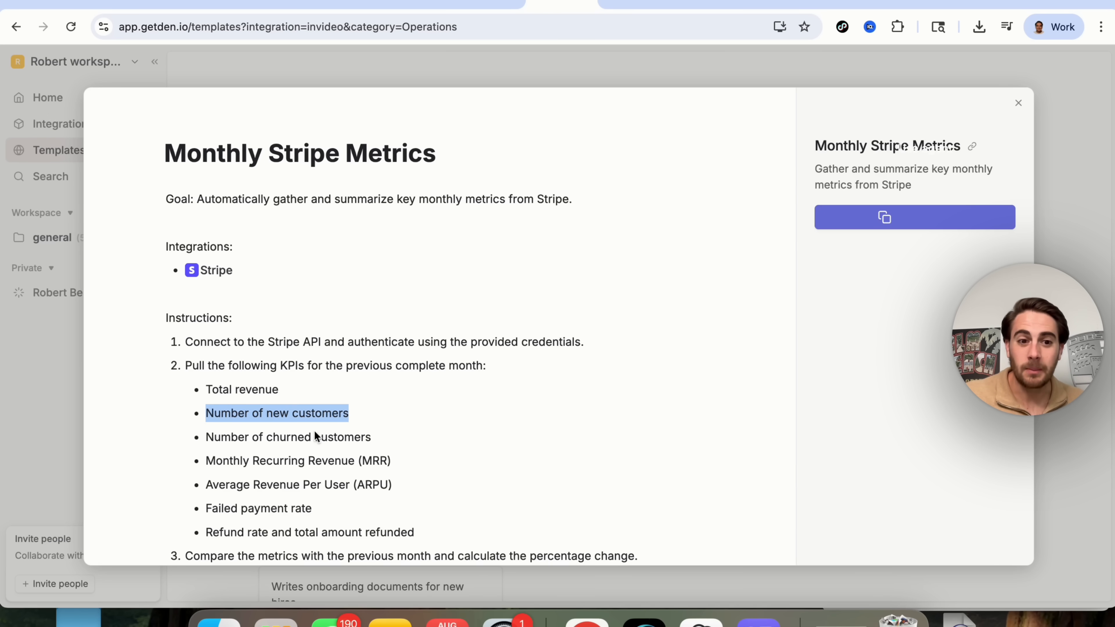
pyautogui.tripleClick(284, 428)
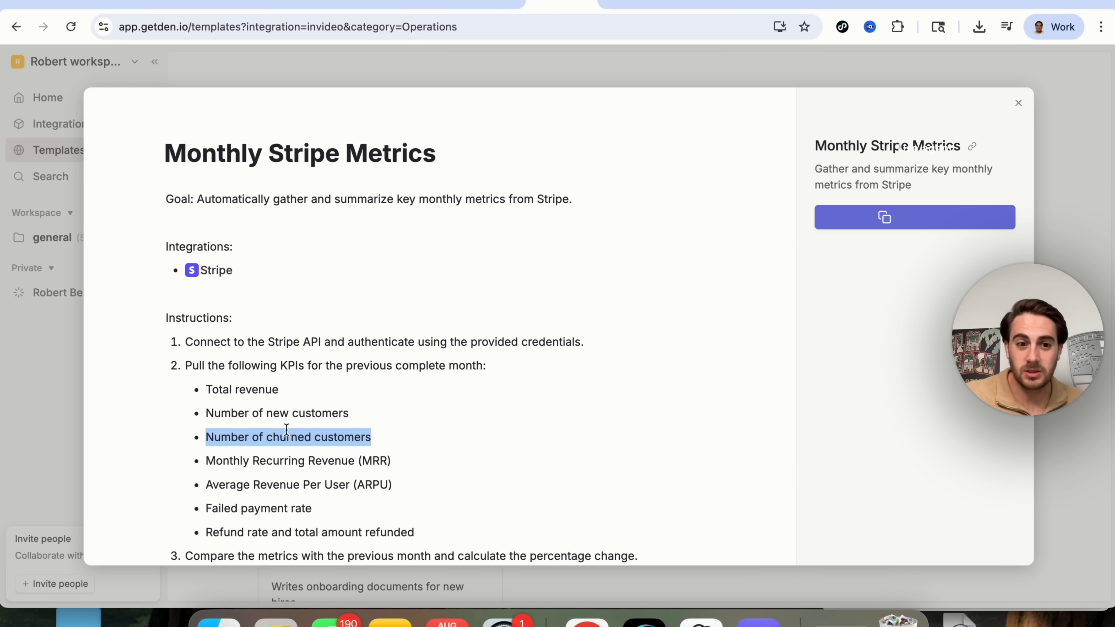
pyautogui.tripleClick(303, 459)
pyautogui.tripleClick(295, 478)
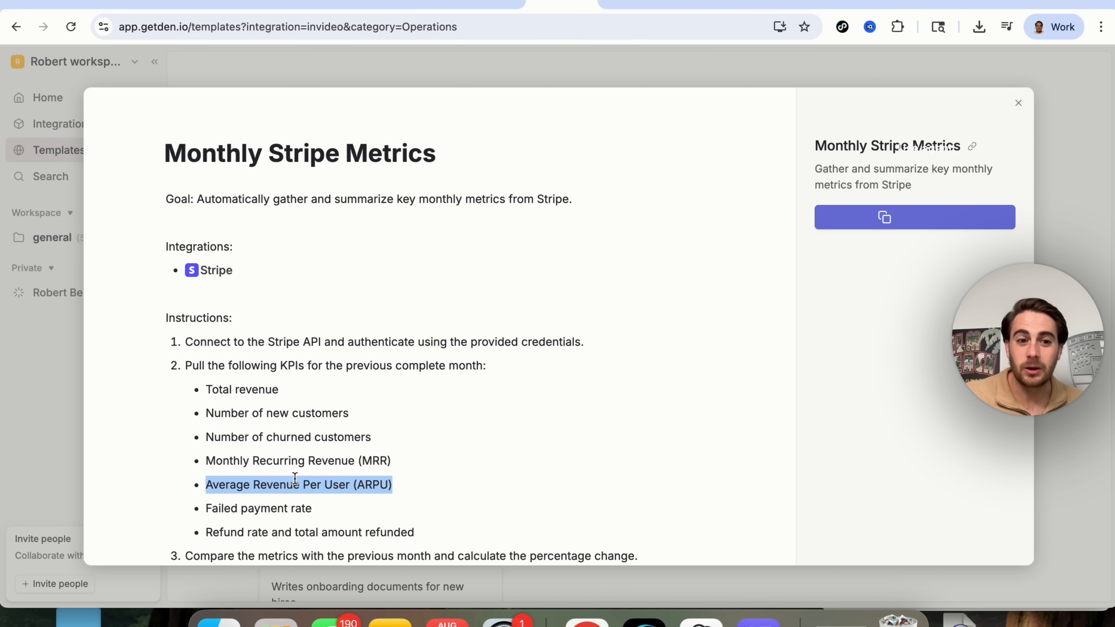
pyautogui.tripleClick(317, 507)
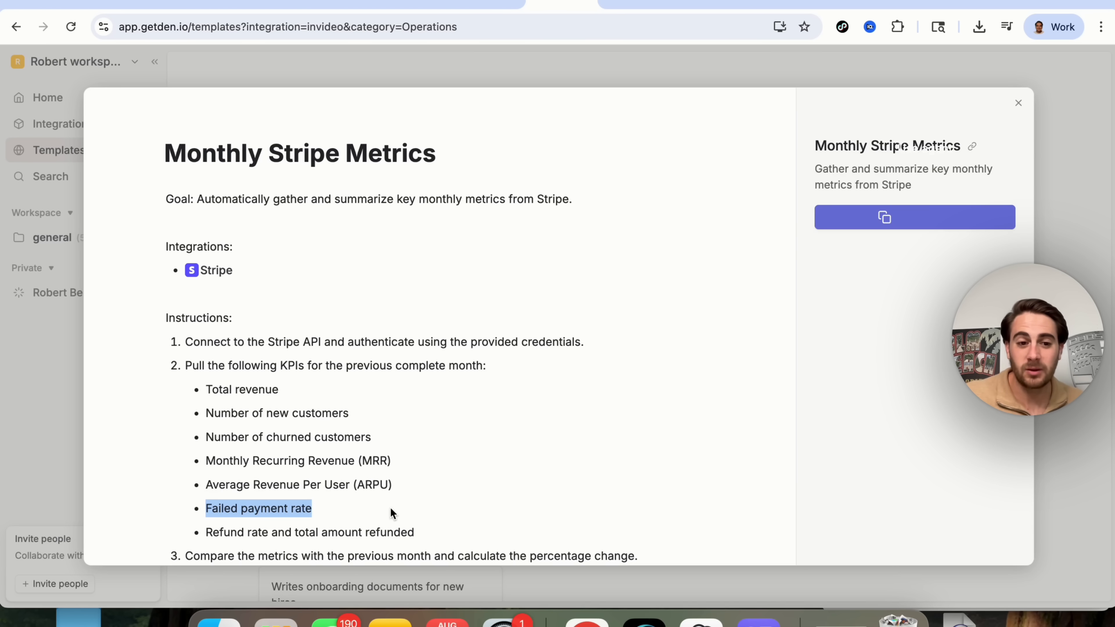
pyautogui.click(272, 533)
pyautogui.tripleClick(272, 532)
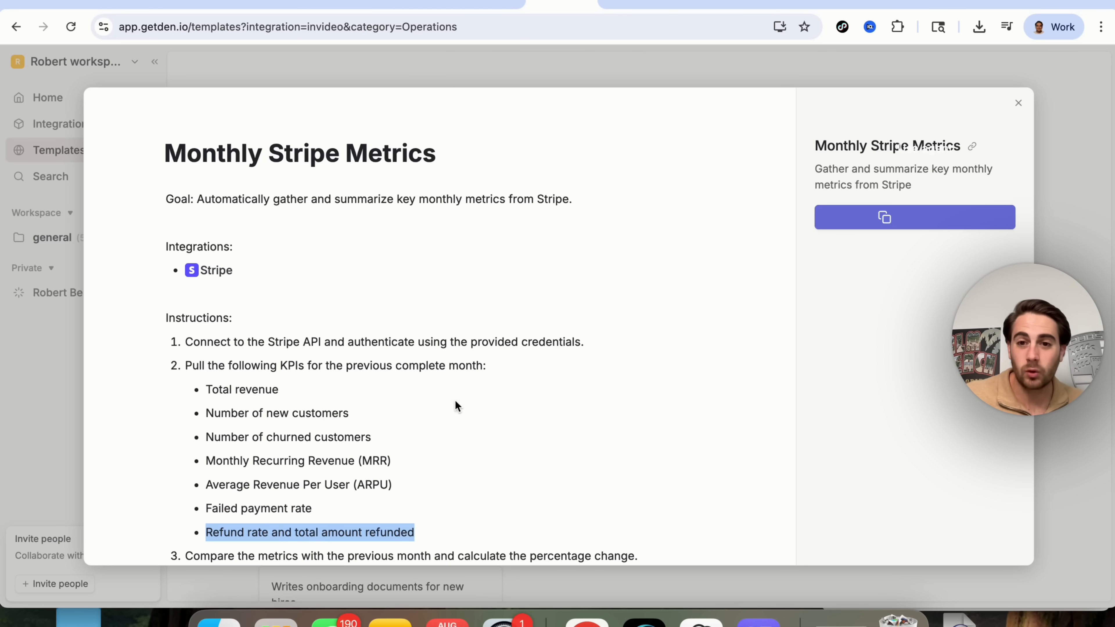
pyautogui.click(448, 459)
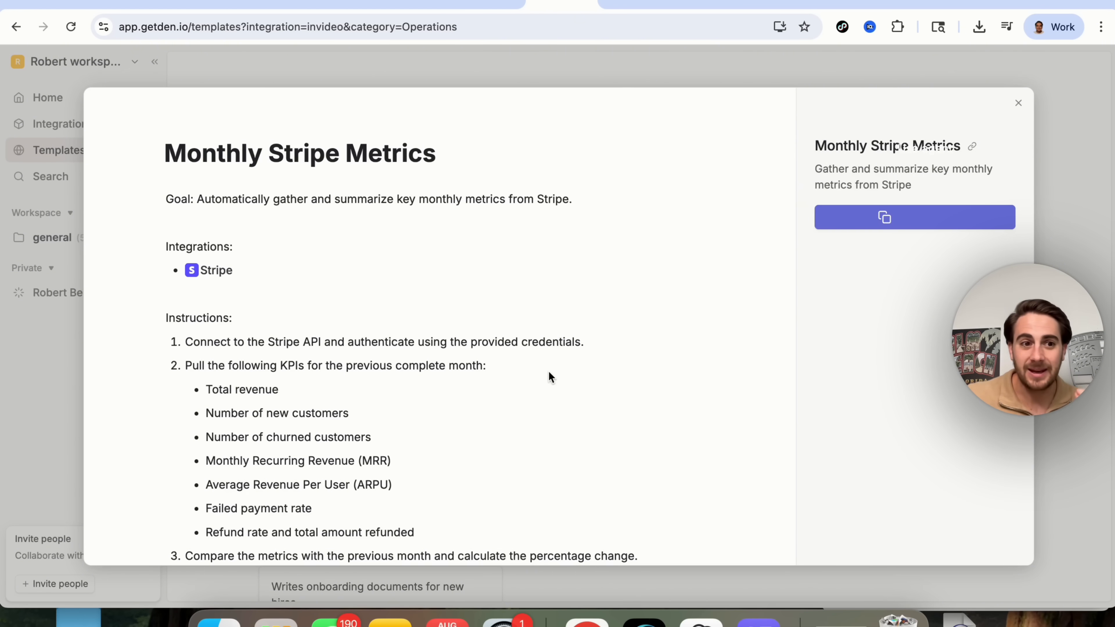
pyautogui.click(53, 436)
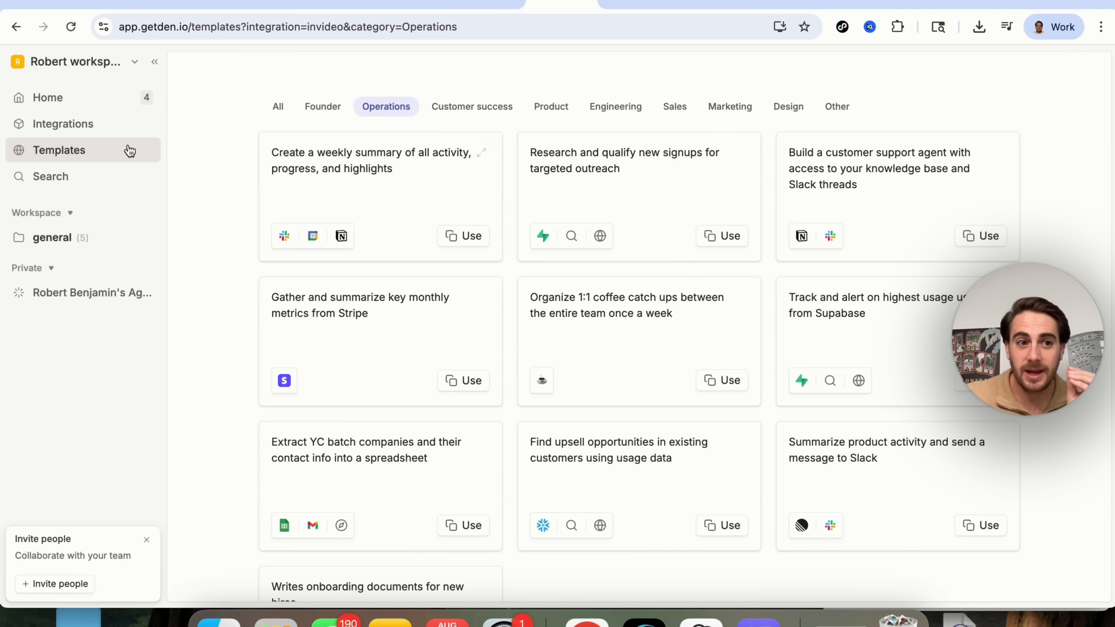
pyautogui.click(89, 126)
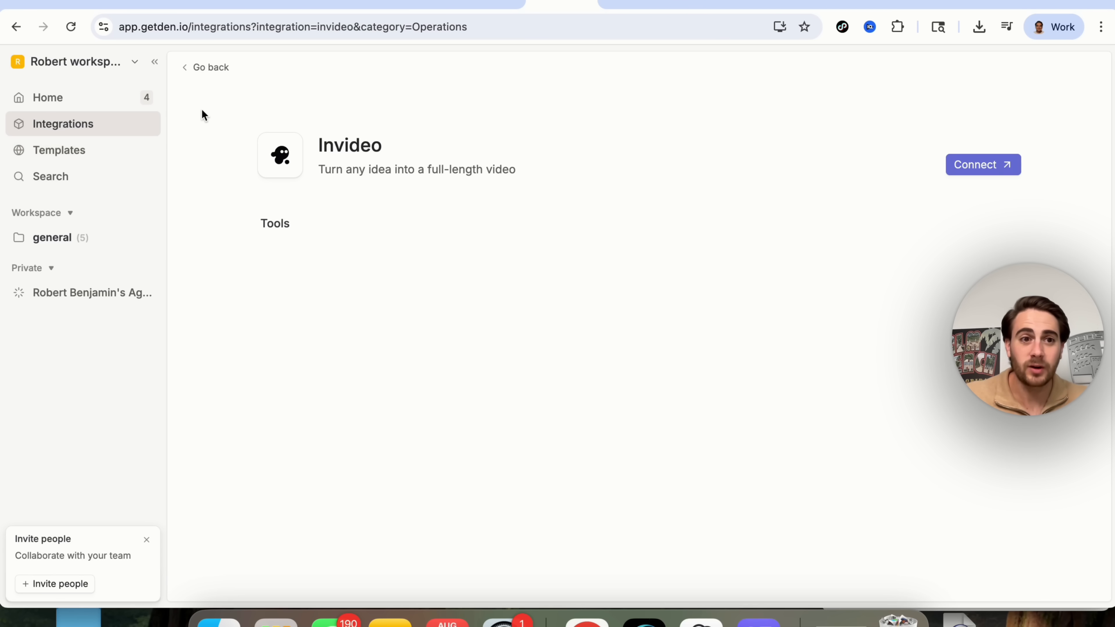
pyautogui.click(213, 68)
pyautogui.scroll(-6, 518, 290)
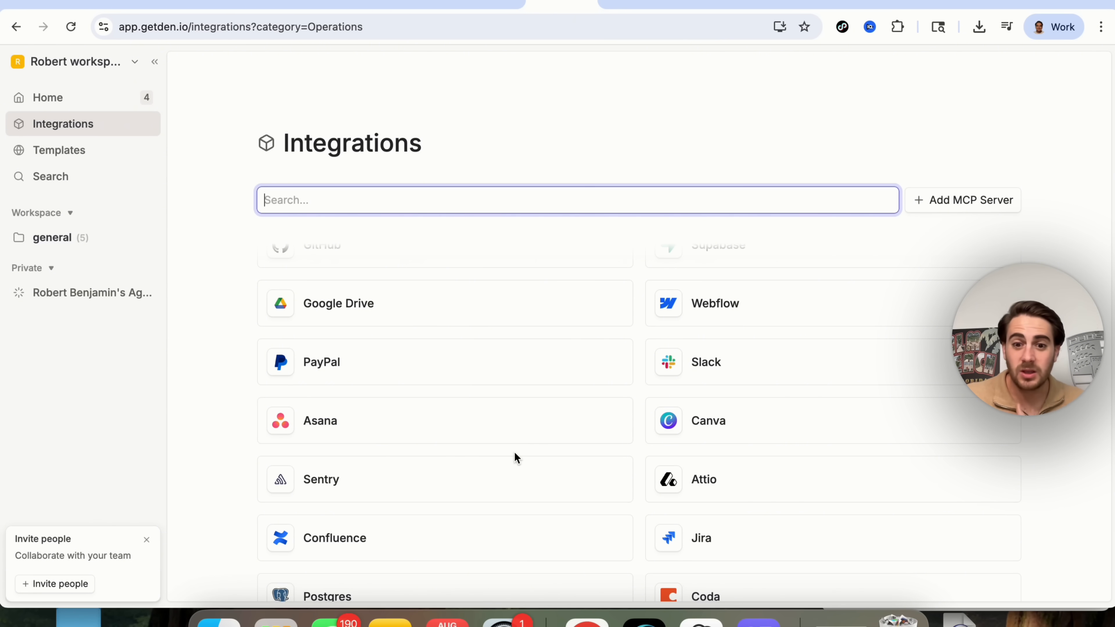
pyautogui.scroll(-3, 514, 452)
pyautogui.scroll(-2, 516, 457)
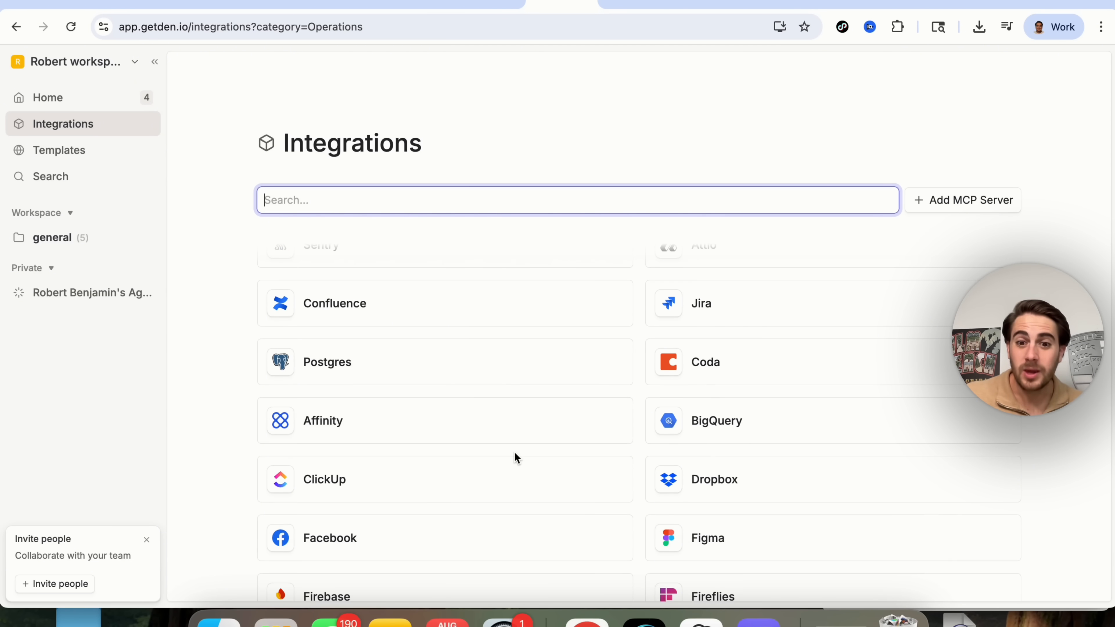
pyautogui.scroll(-6, 722, 314)
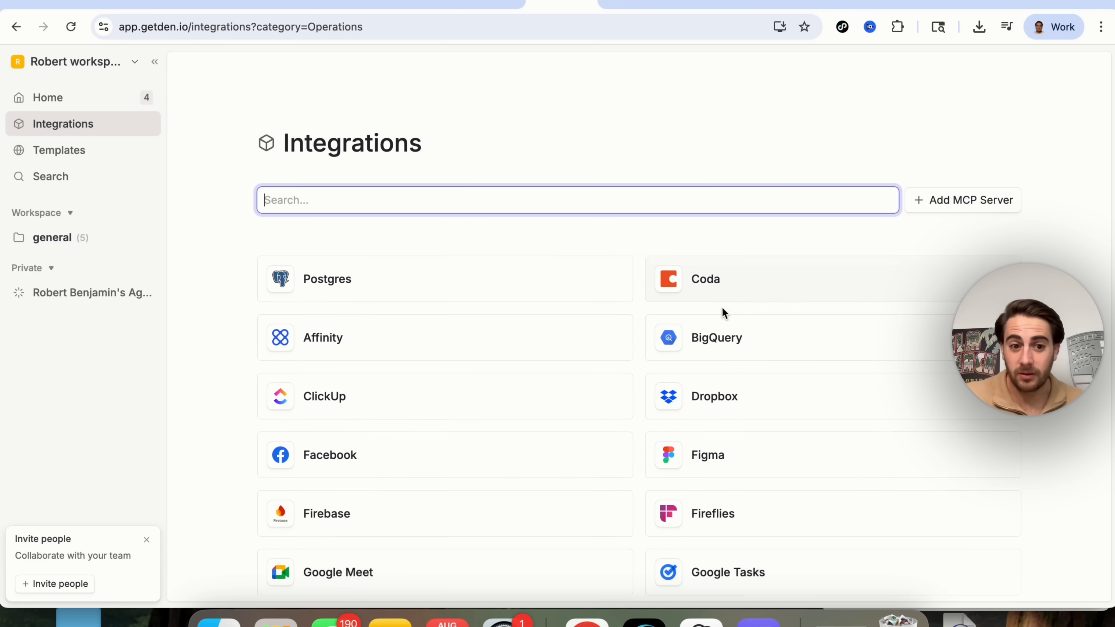
pyautogui.scroll(-2, 579, 319)
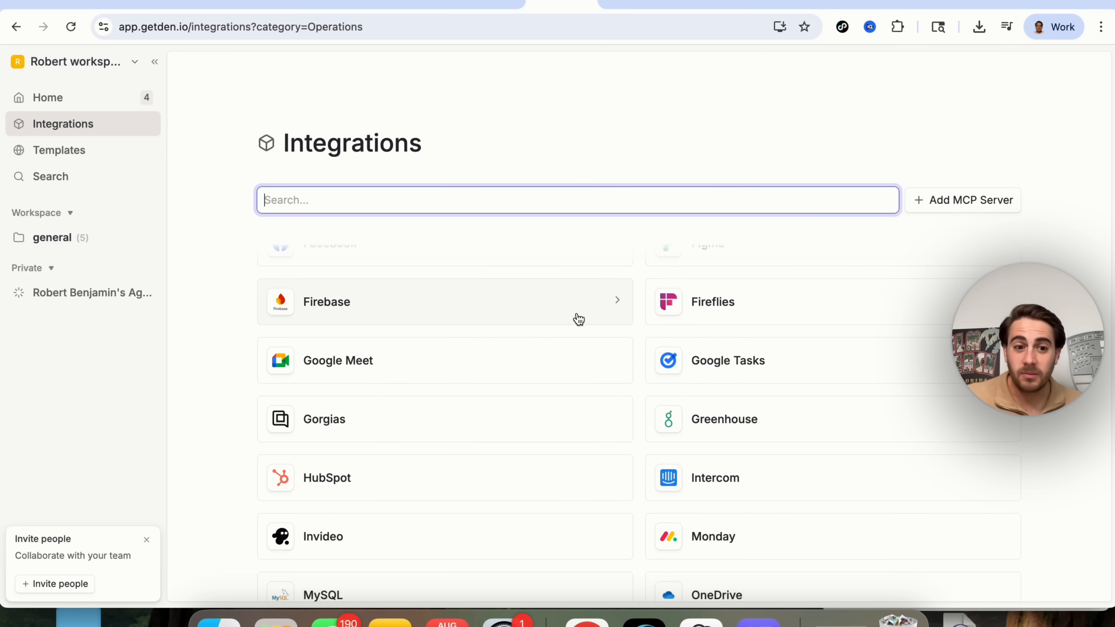
pyautogui.scroll(-4, 579, 319)
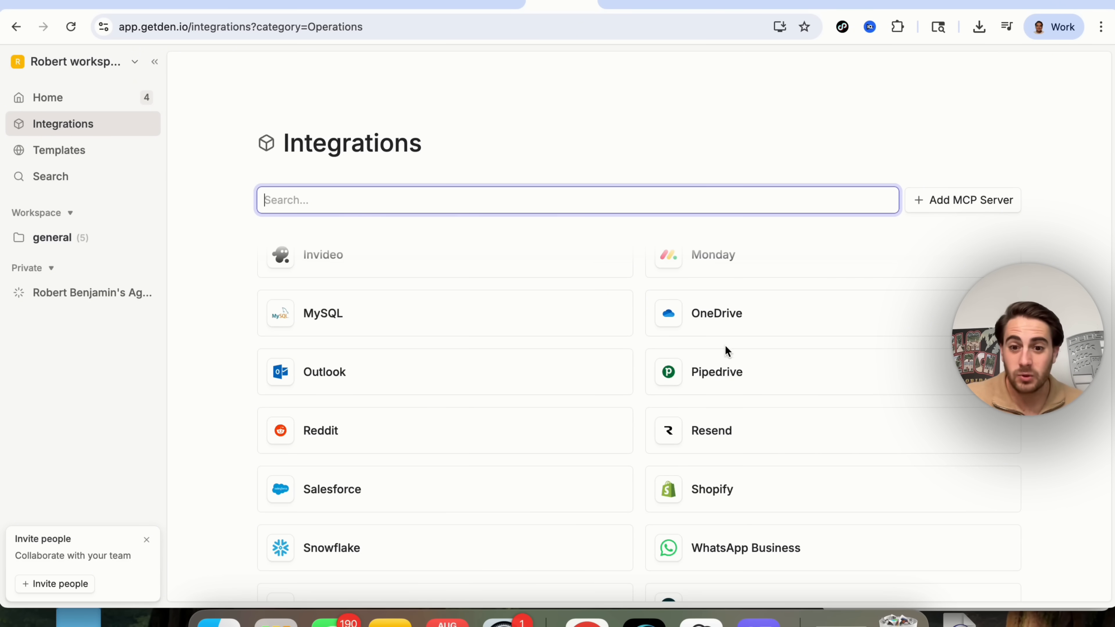
pyautogui.scroll(-1, 711, 440)
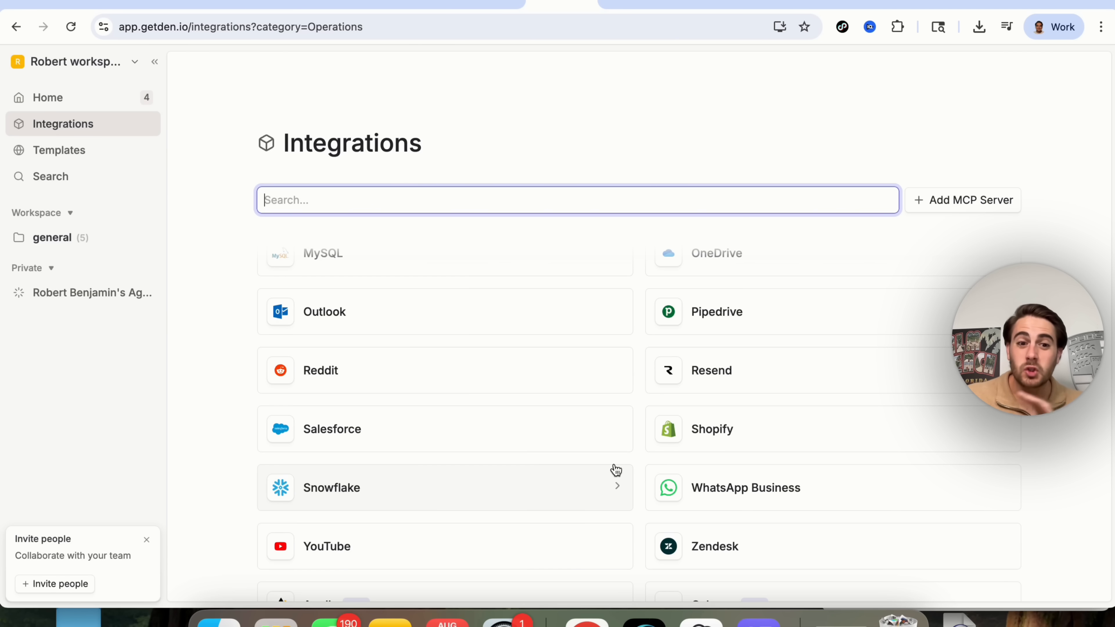
pyautogui.scroll(-1, 615, 468)
pyautogui.scroll(4, 615, 466)
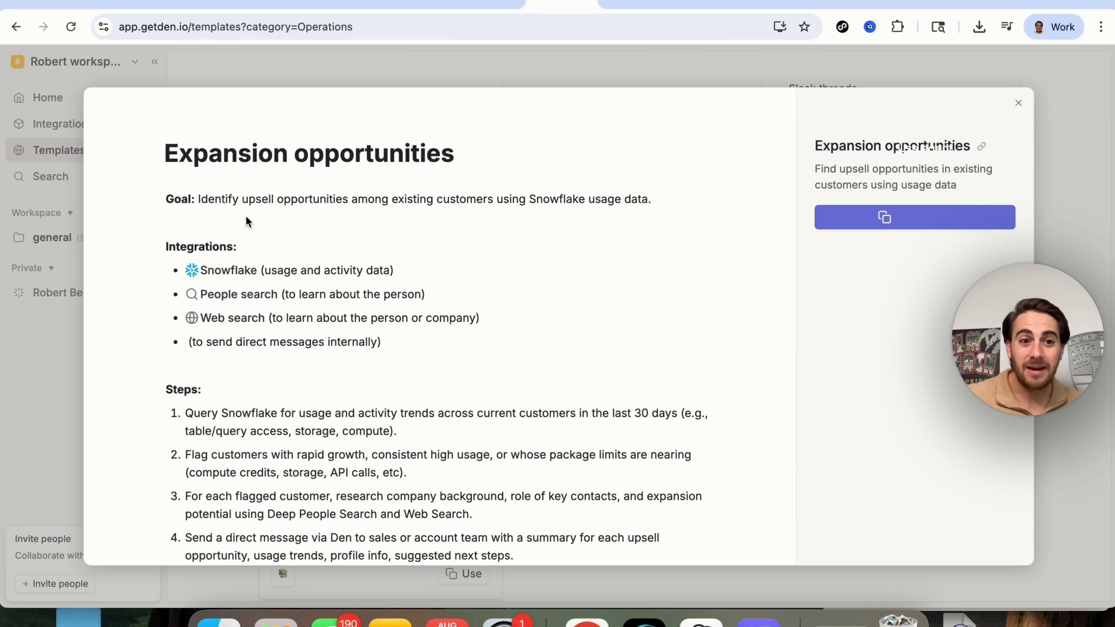
# Highlight the Expansion opportunities goal, Snowflake integration, and steps 1–3 on usage trends, high-growth customers and research.
pyautogui.tripleClick(241, 202)
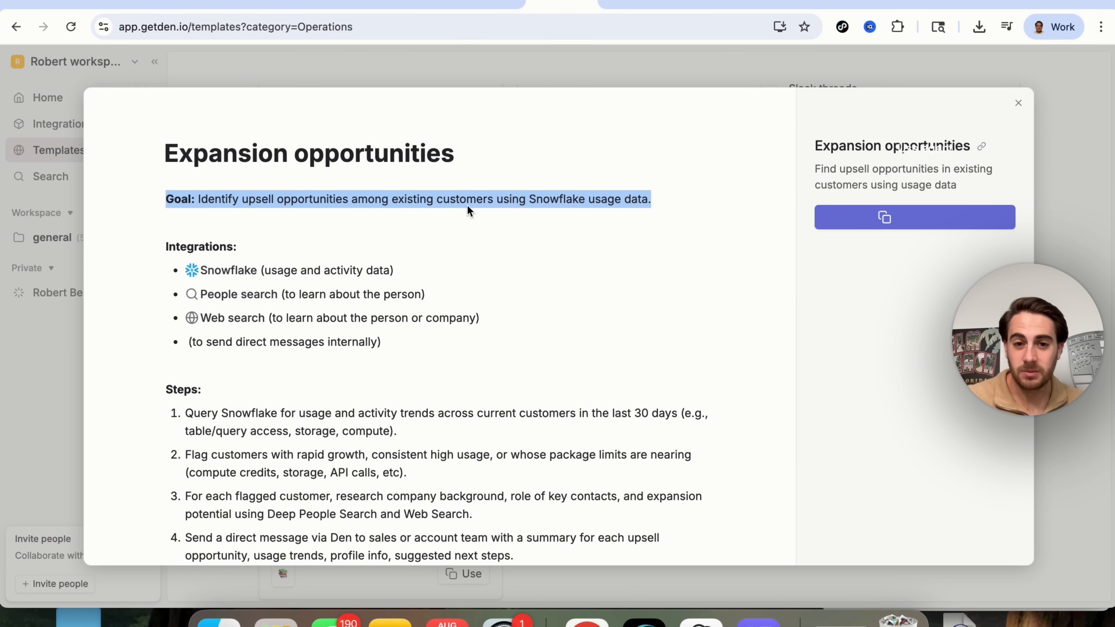
pyautogui.click(253, 271)
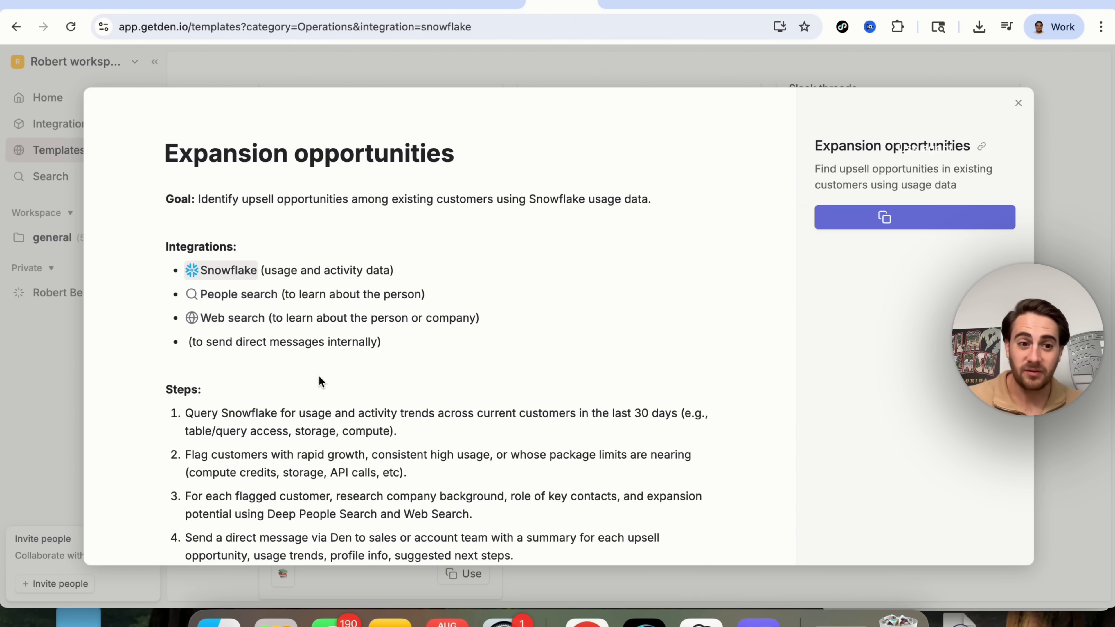
pyautogui.tripleClick(302, 432)
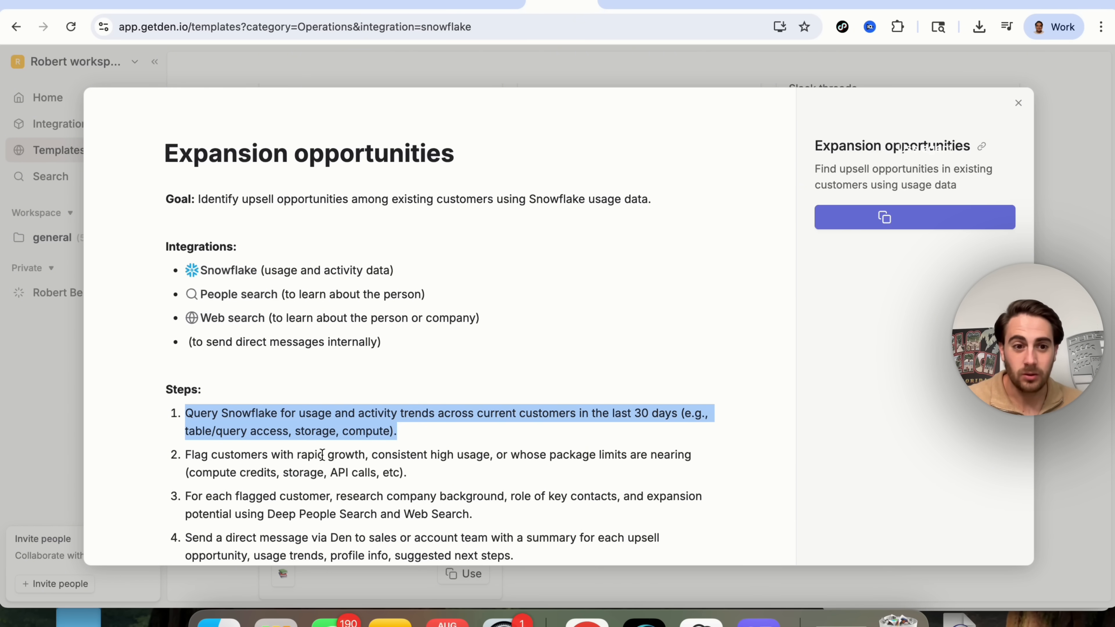
pyautogui.tripleClick(290, 425)
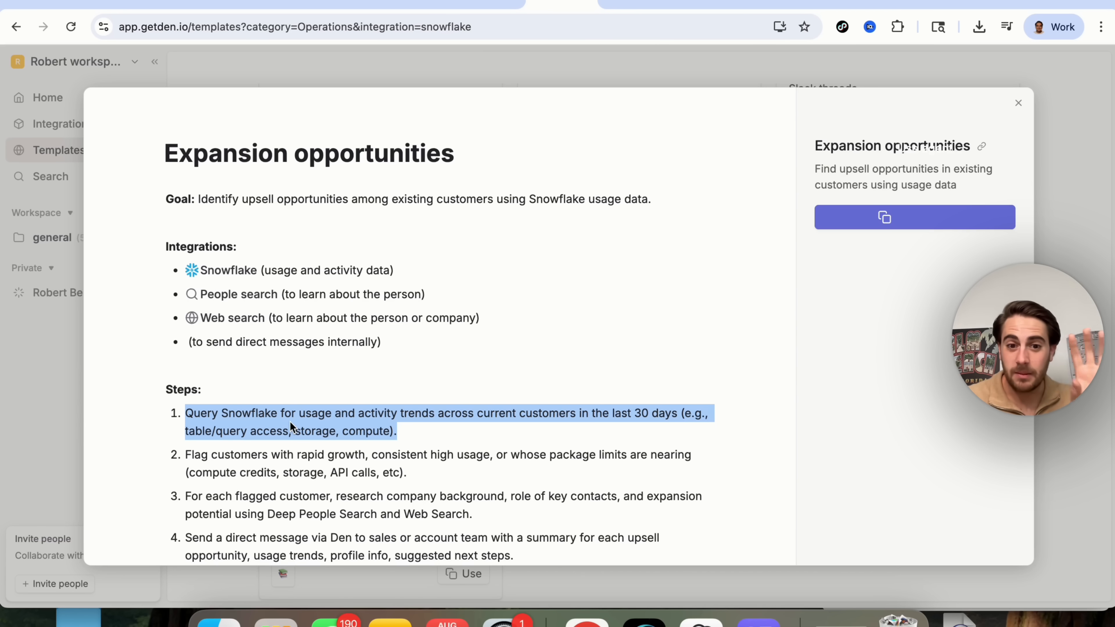
pyautogui.tripleClick(292, 456)
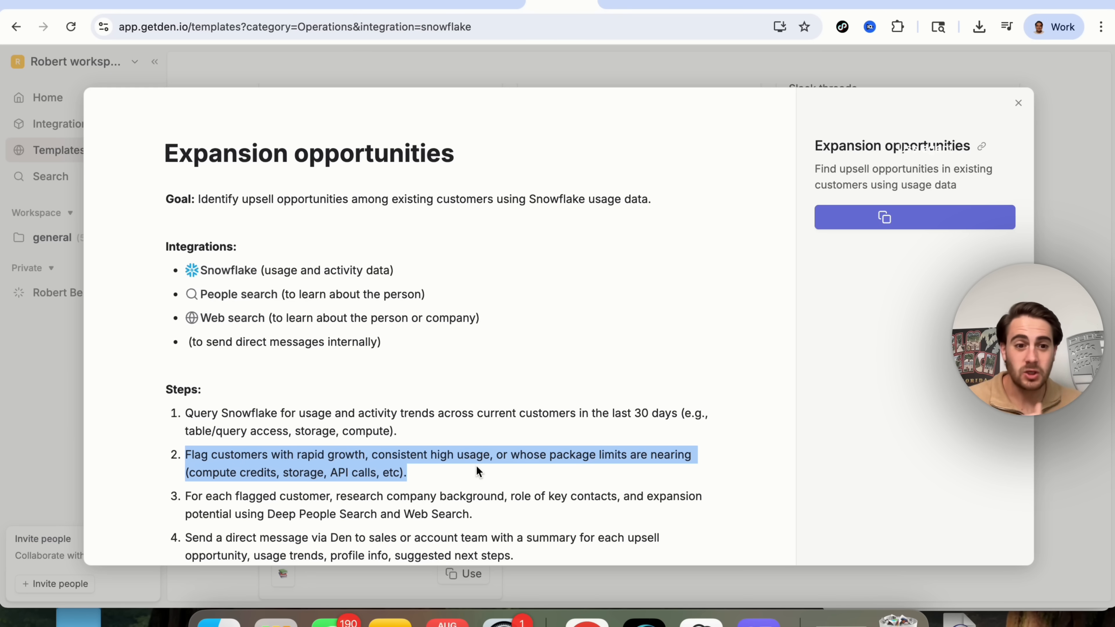
pyautogui.tripleClick(402, 510)
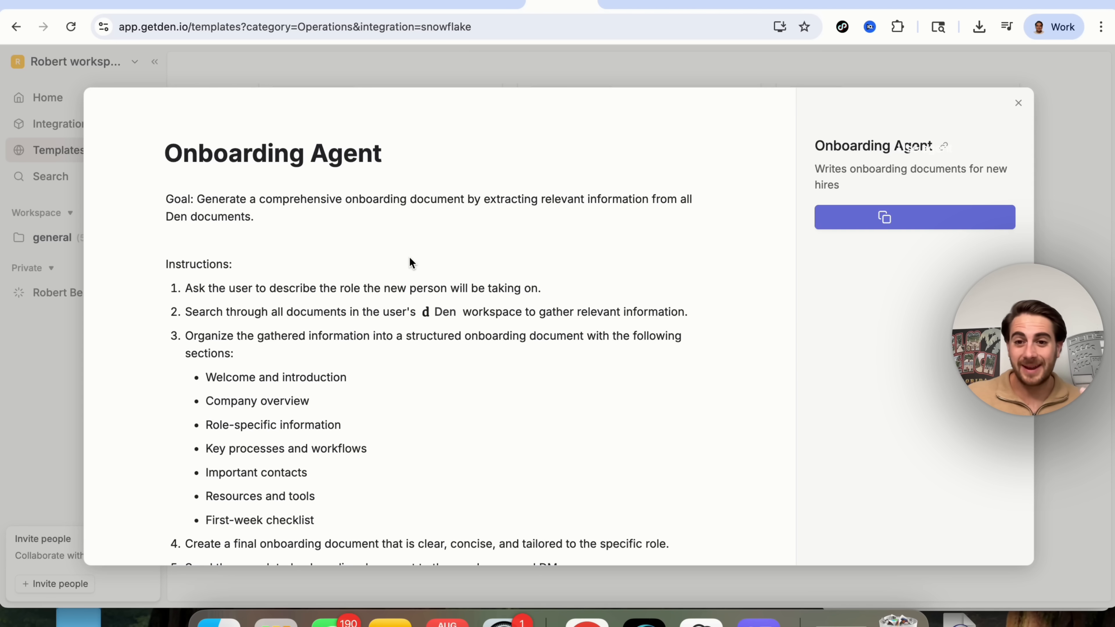
# Highlight the Onboarding Agent's three instructions: describe the role, search workspace documents, organize the document.
pyautogui.tripleClick(222, 285)
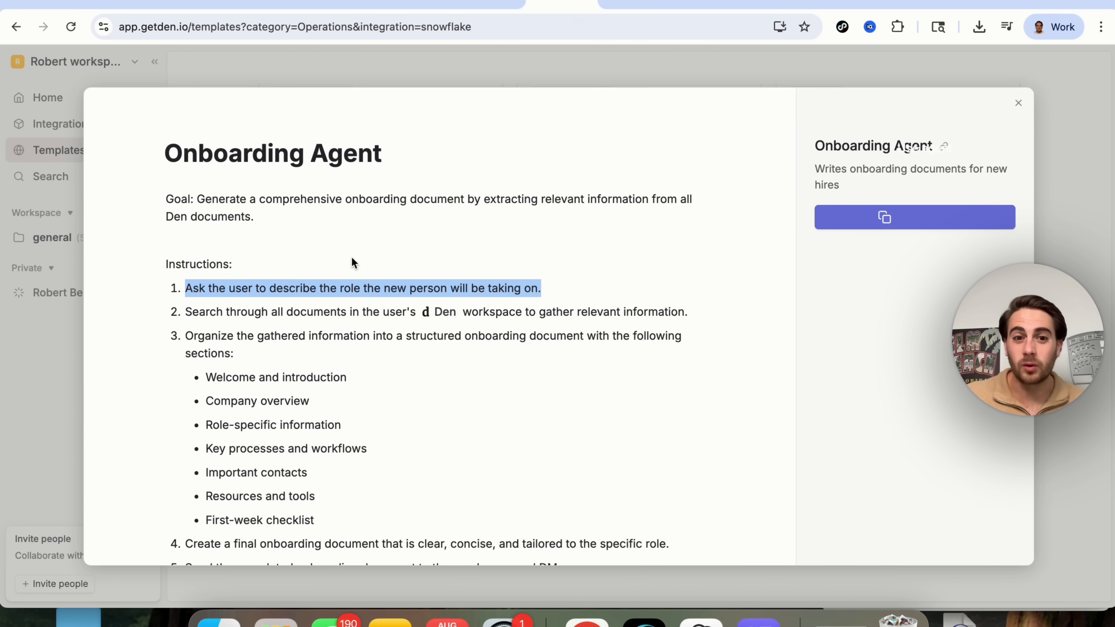
pyautogui.doubleClick(286, 309)
pyautogui.tripleClick(285, 308)
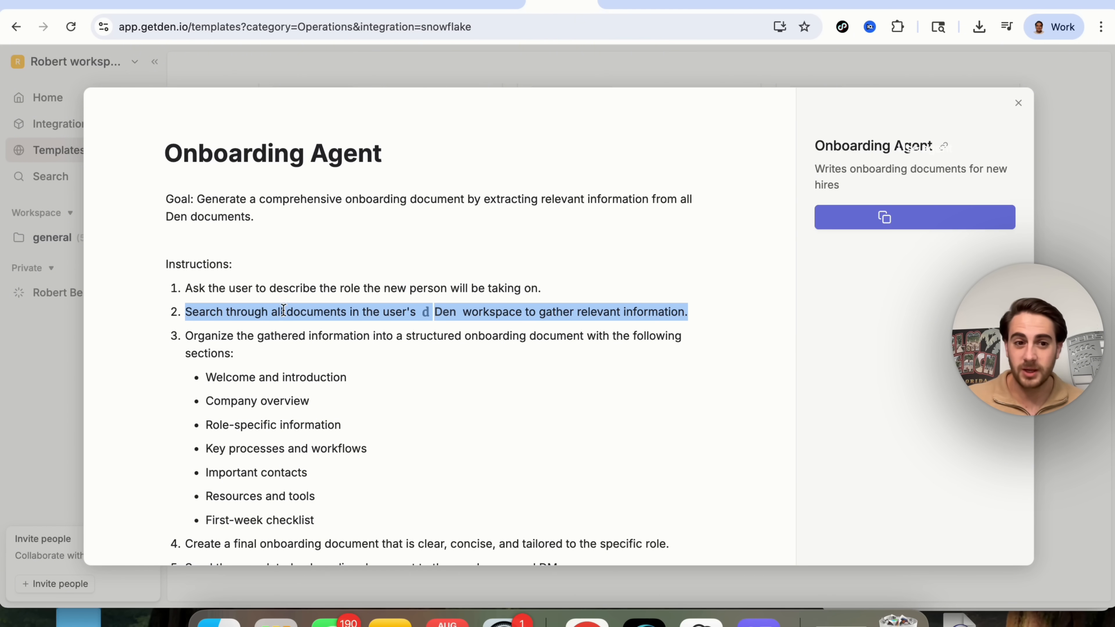
pyautogui.click(266, 350)
pyautogui.tripleClick(267, 350)
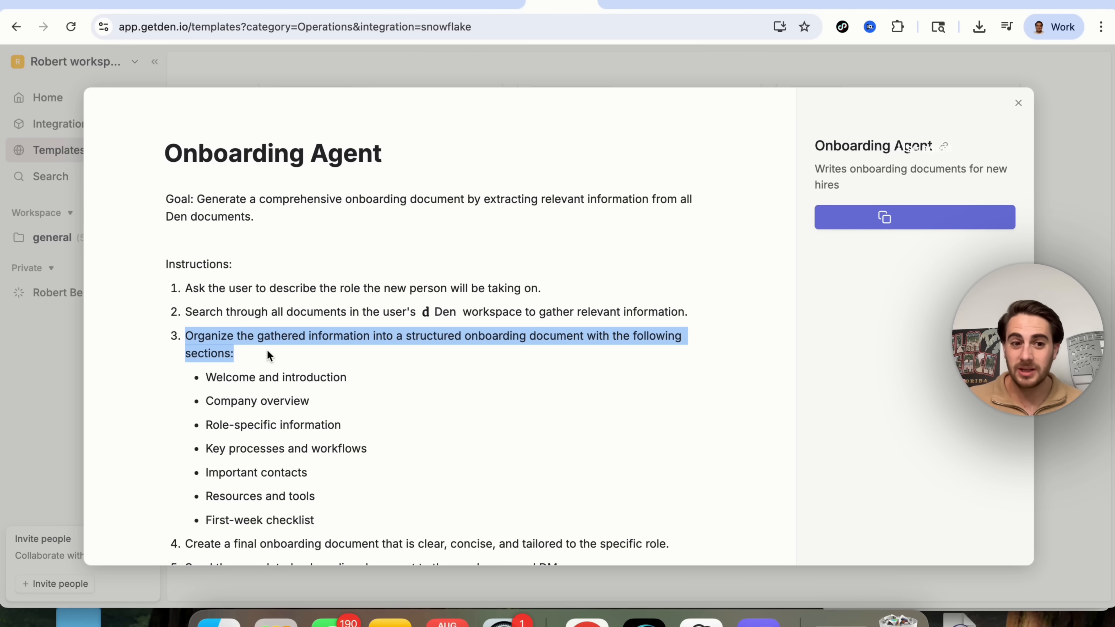
# Highlight each onboarding section from Welcome through First-week checklist, then close the template.
pyautogui.tripleClick(251, 378)
pyautogui.tripleClick(262, 399)
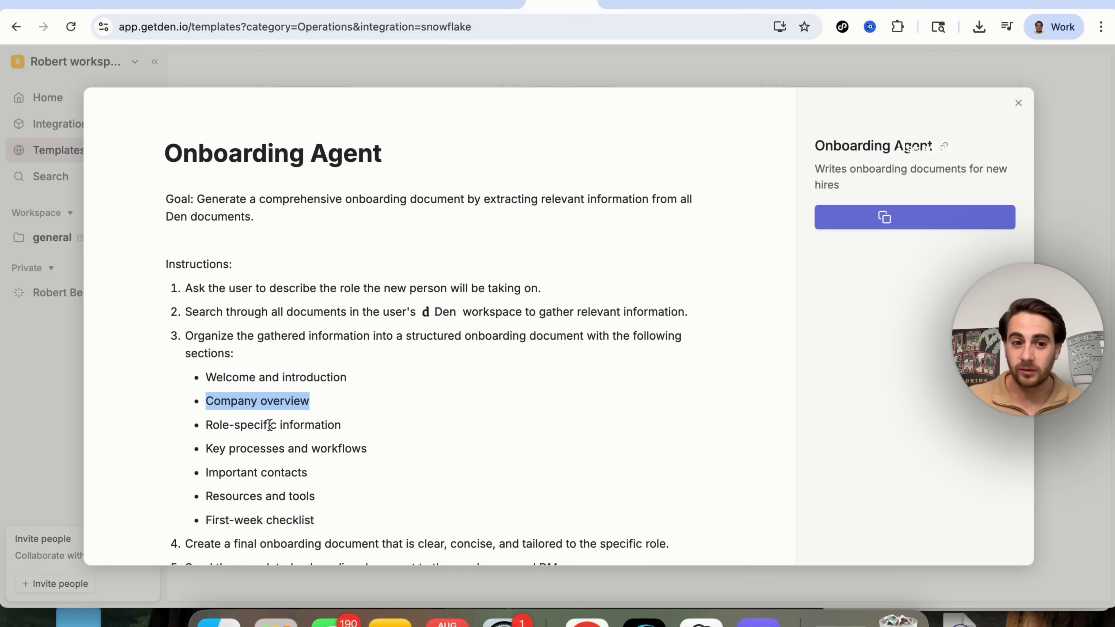
pyautogui.tripleClick(270, 425)
pyautogui.tripleClick(284, 450)
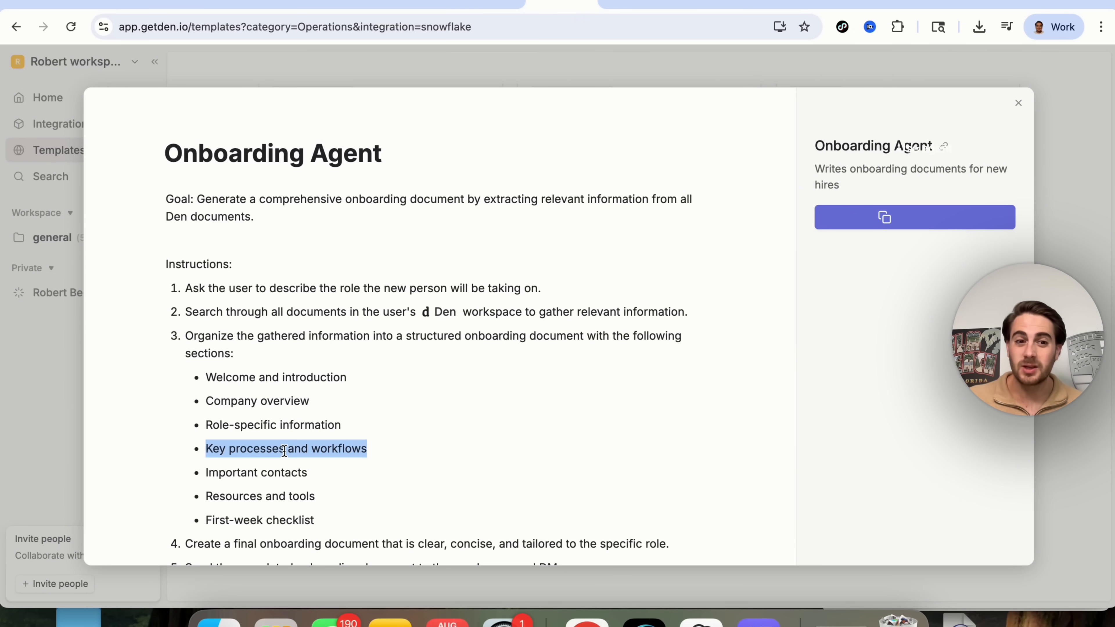
pyautogui.tripleClick(269, 476)
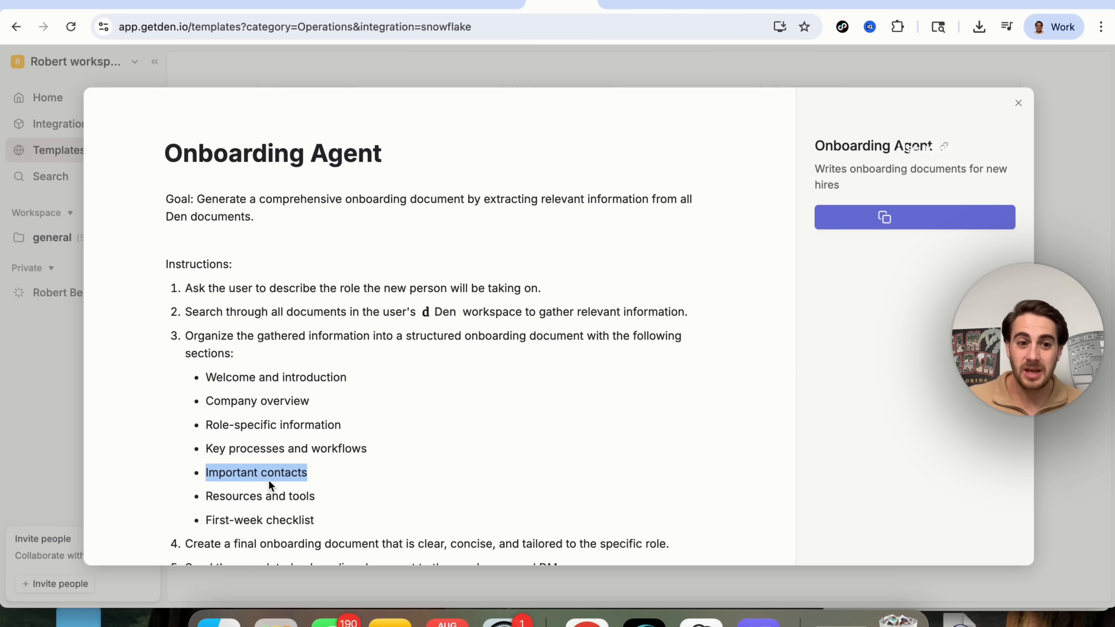
pyautogui.click(280, 499)
pyautogui.tripleClick(281, 501)
pyautogui.tripleClick(283, 518)
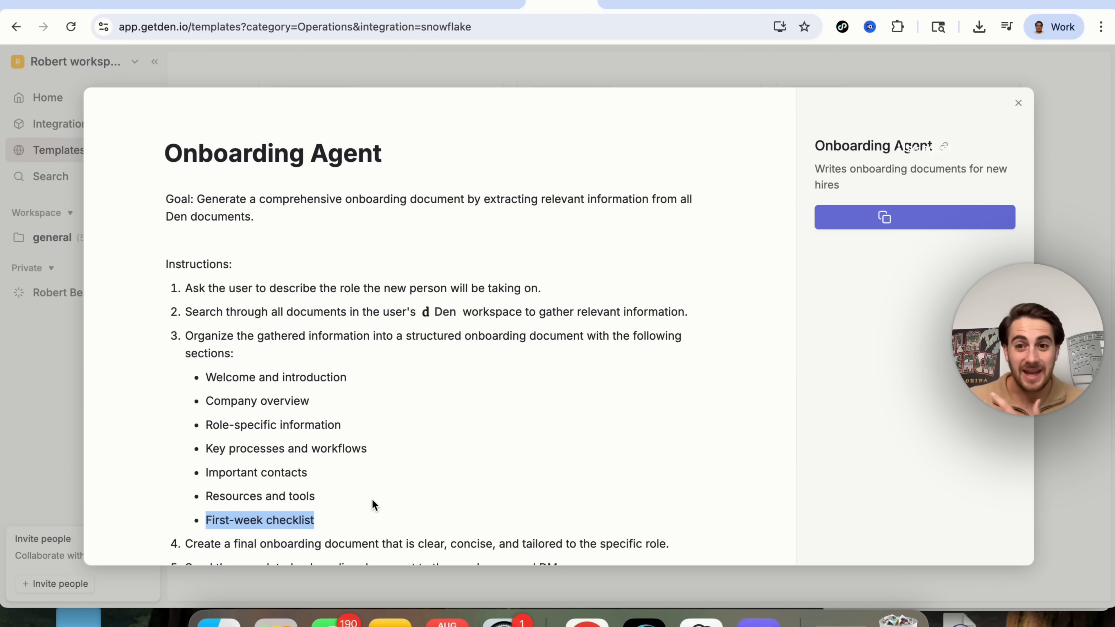
pyautogui.press('Escape')
# Filter the Templates gallery to the Other category and scroll through its template cards.
pyautogui.scroll(10, 512, 417)
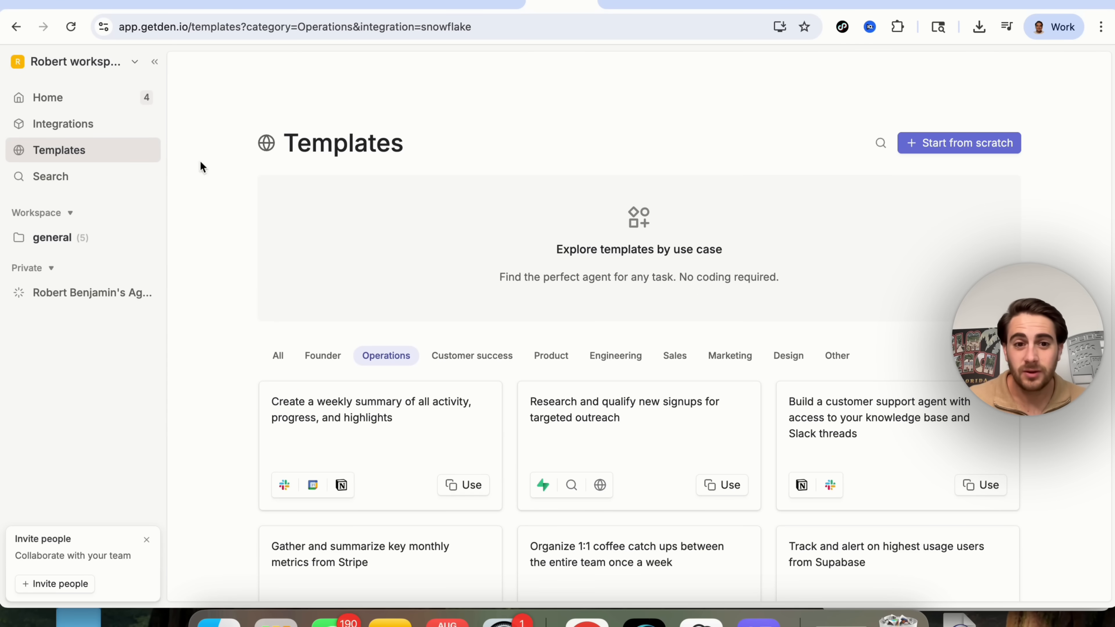
pyautogui.scroll(-1, 460, 312)
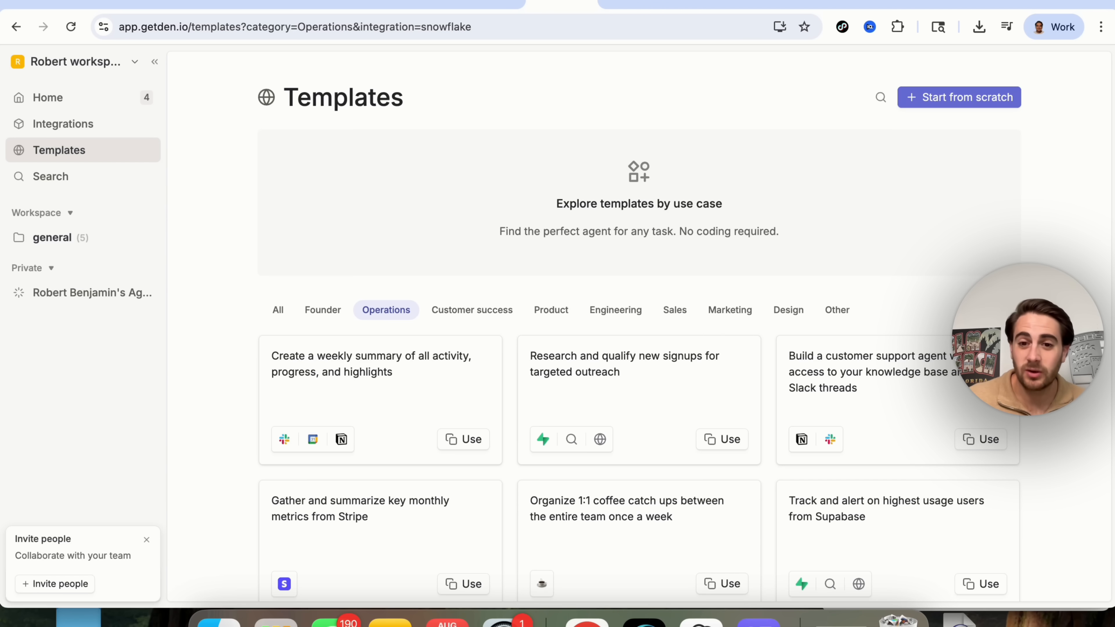
pyautogui.click(839, 310)
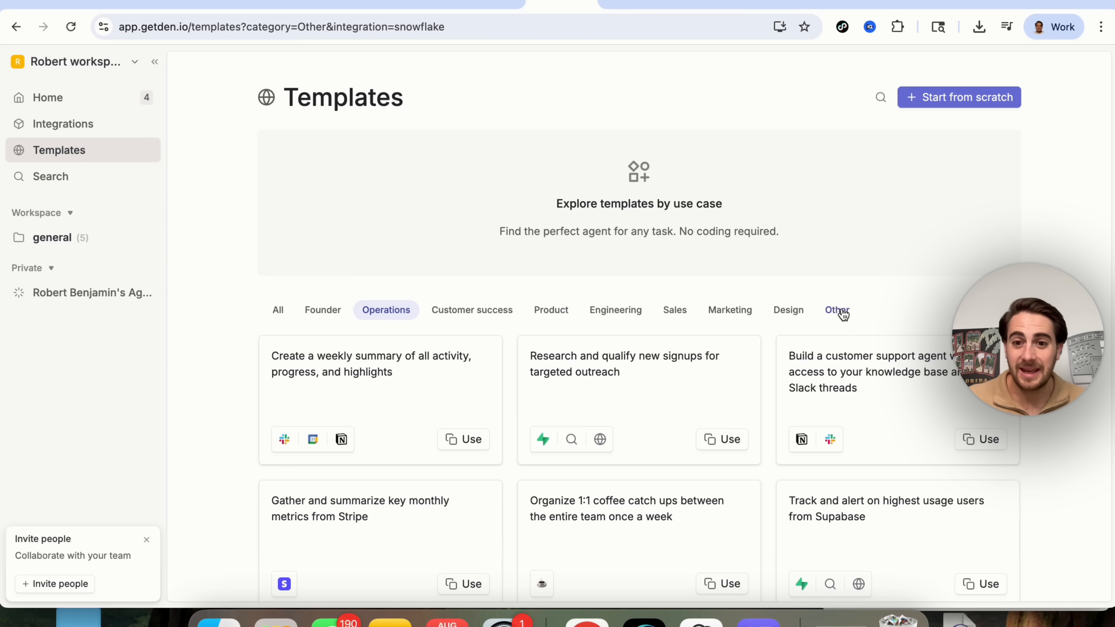
pyautogui.scroll(-4, 843, 311)
pyautogui.scroll(-10, 844, 312)
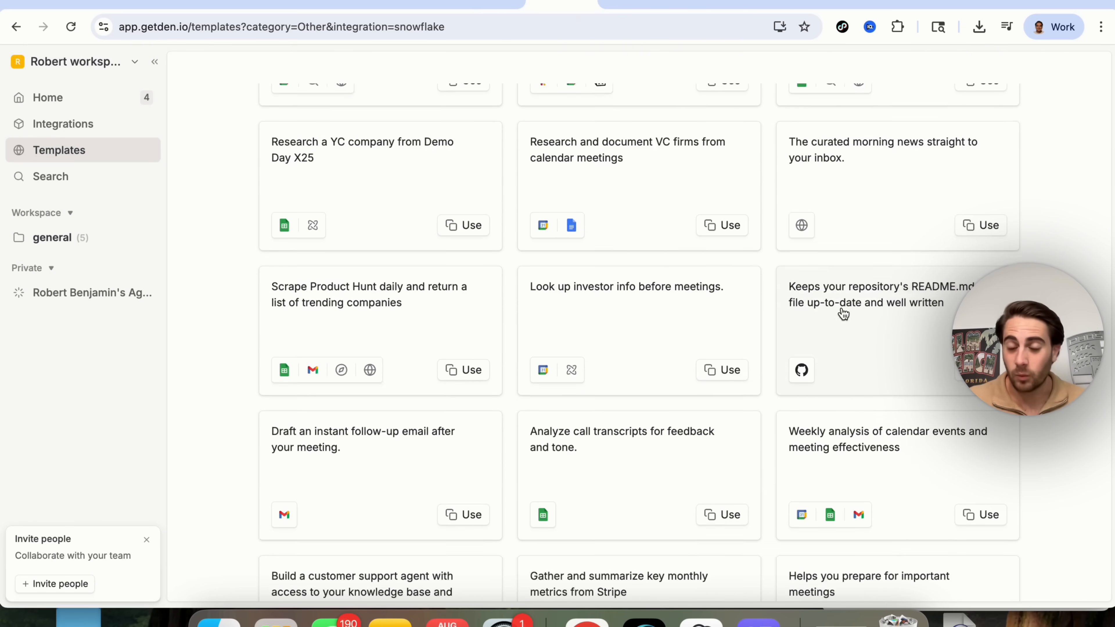
pyautogui.scroll(-3, 843, 312)
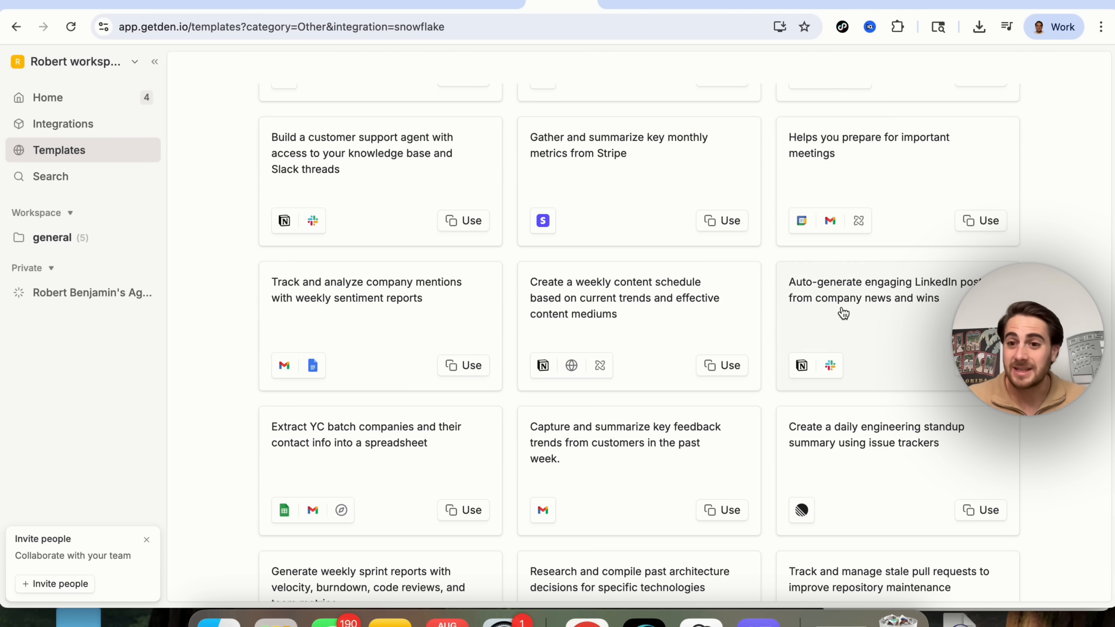
pyautogui.scroll(15, 844, 312)
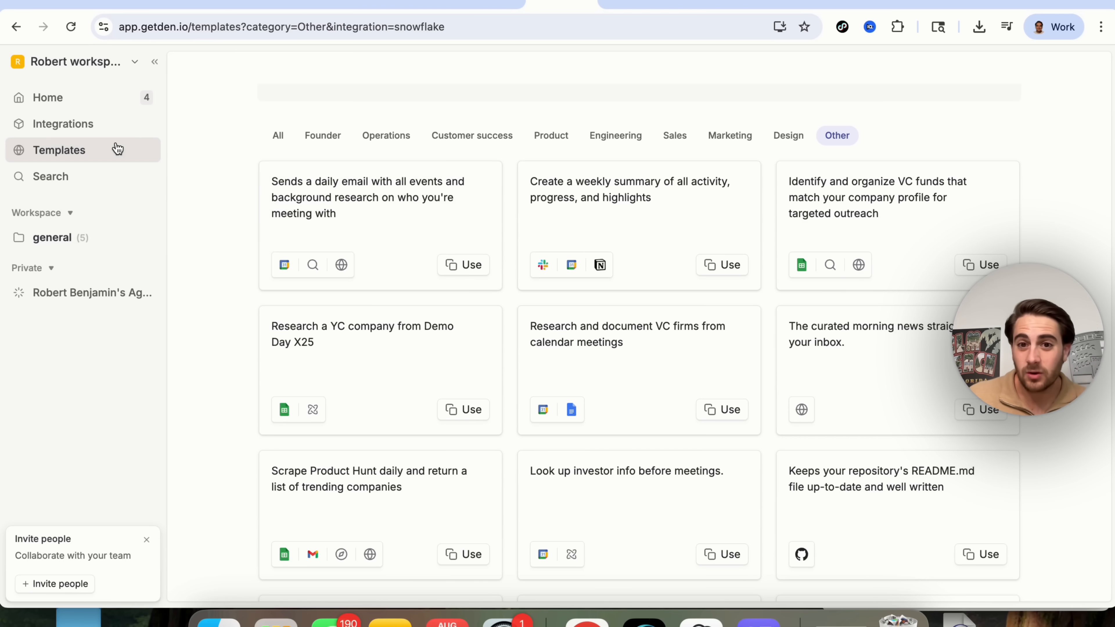
pyautogui.scroll(4, 418, 269)
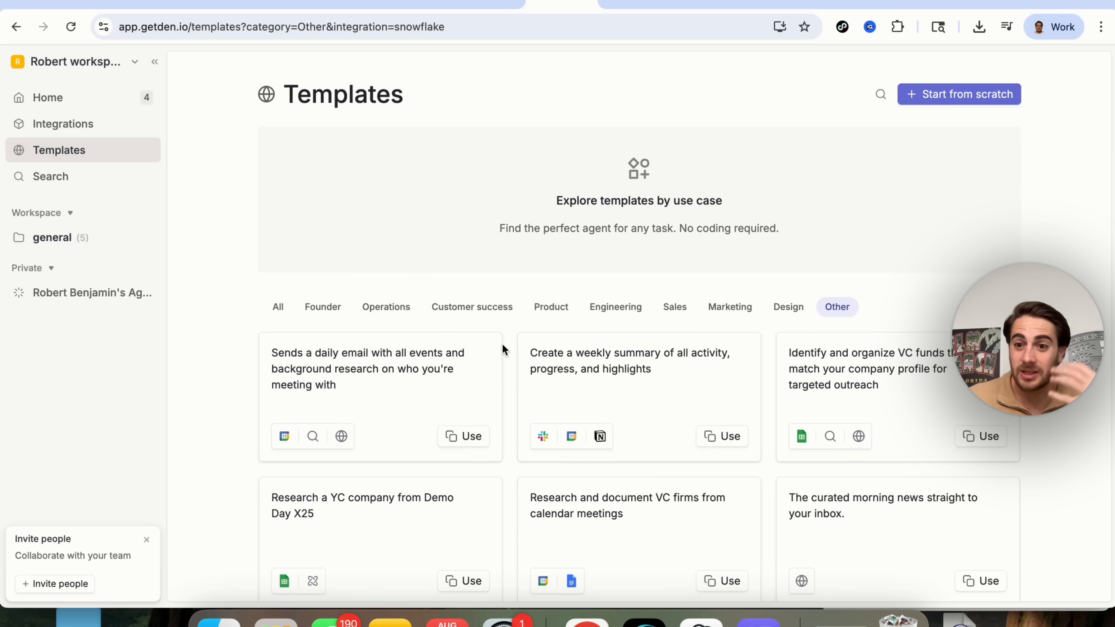